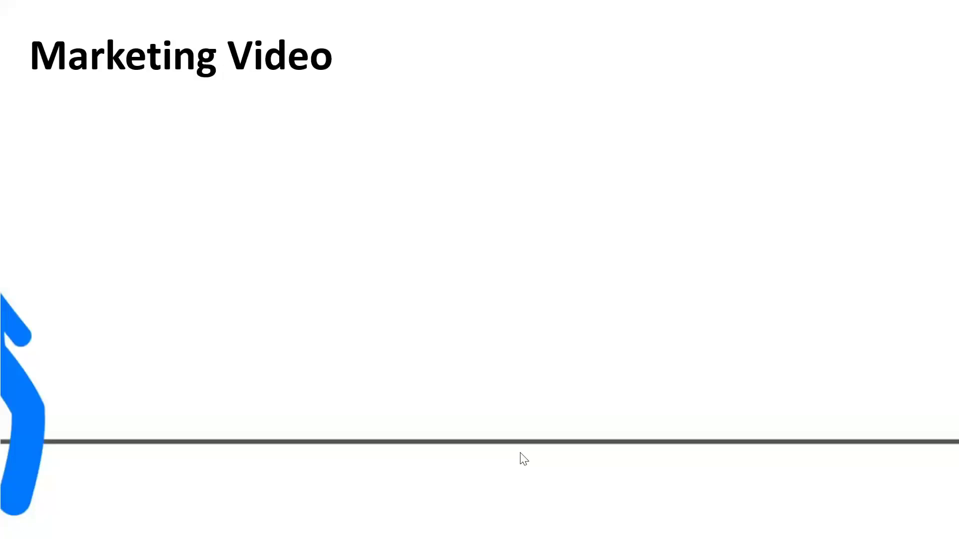
- Switch to the Asset-Map dashboard in Chrome, search the support help for "marketing kit" and view the Marketing Your Practice article
{"action": "key", "text": "alt+Tab"}
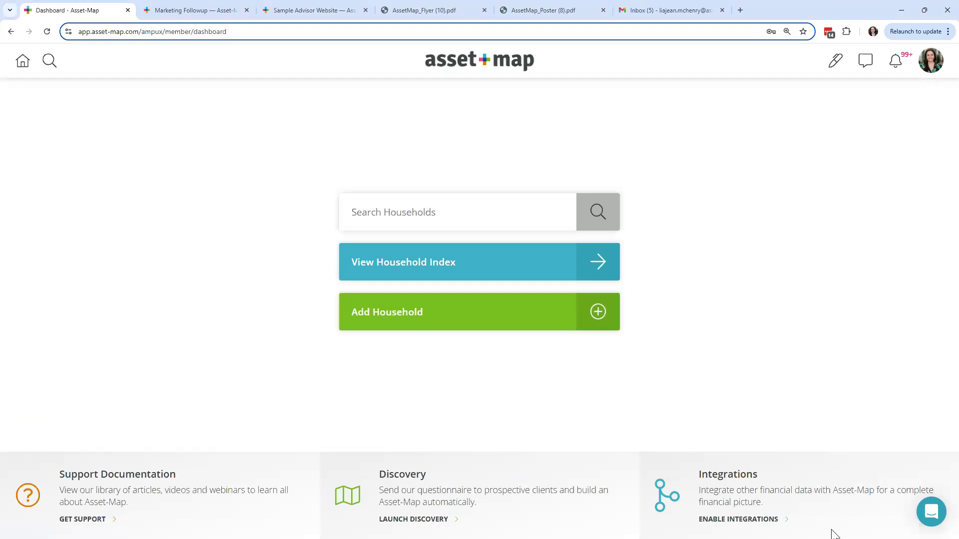
{"action": "left_click", "coordinate": [932, 520]}
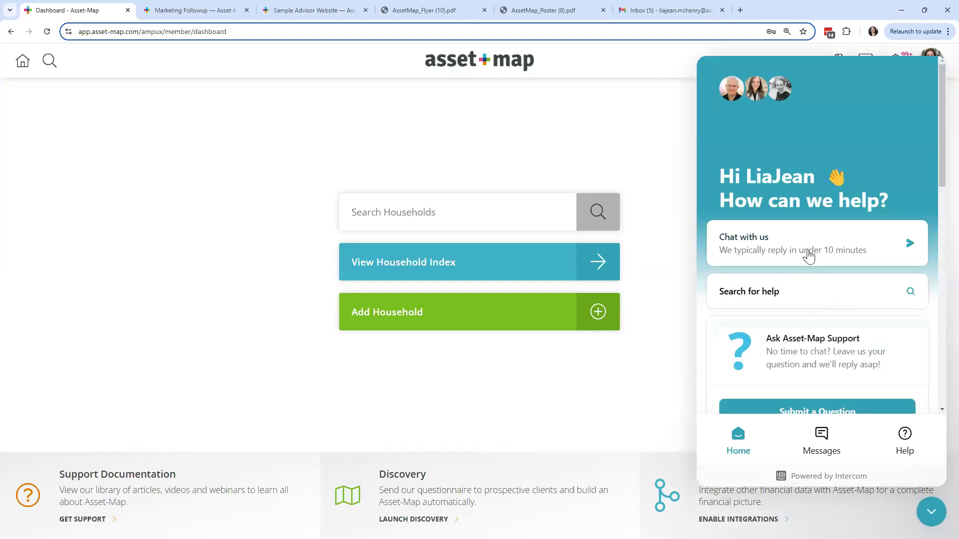
{"action": "scroll", "coordinate": [829, 353], "scroll_direction": "down", "scroll_amount": 1}
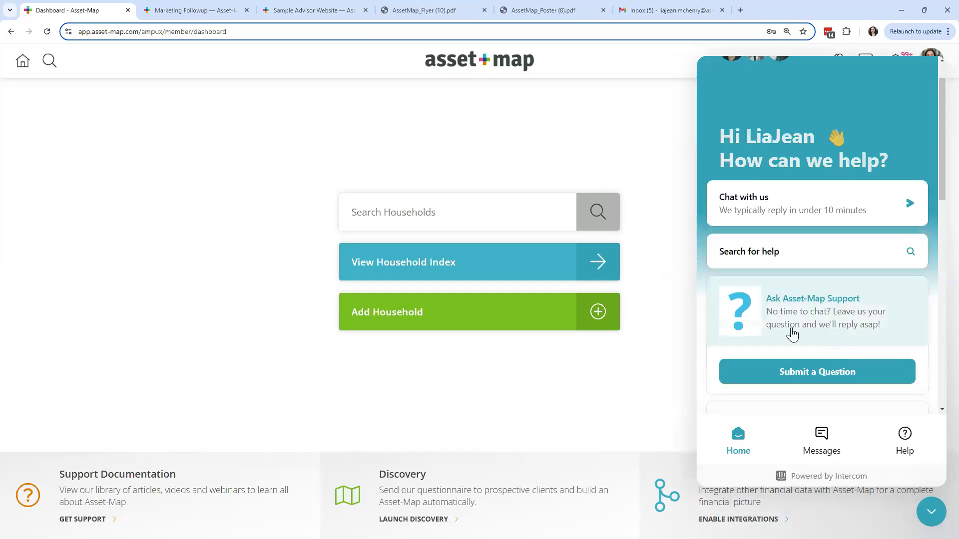
{"action": "left_click", "coordinate": [752, 259]}
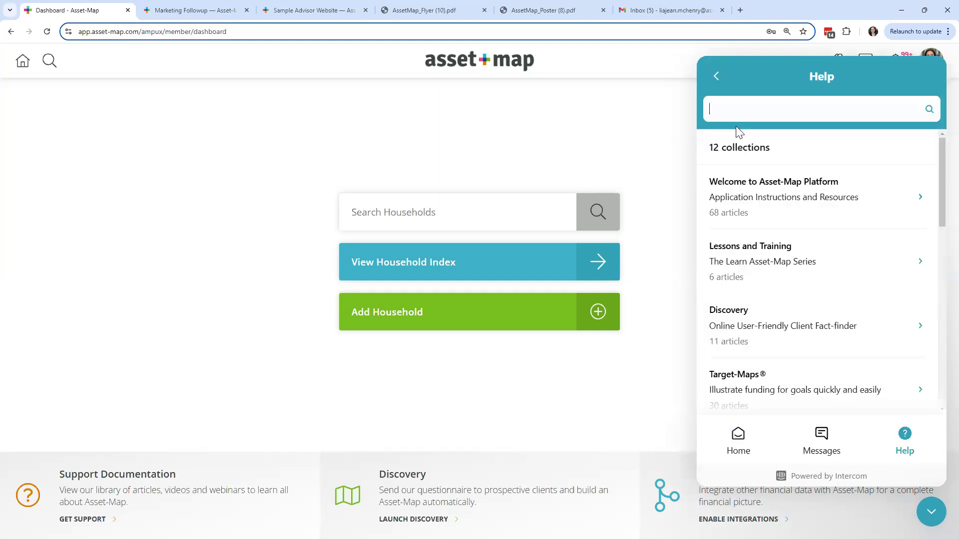
{"action": "type", "text": "marketing kit"}
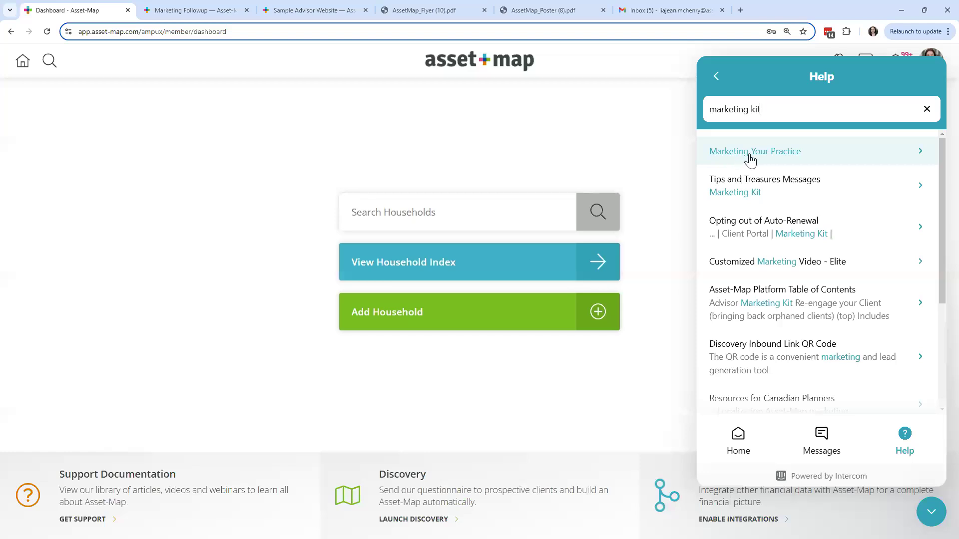
{"action": "left_click", "coordinate": [750, 160]}
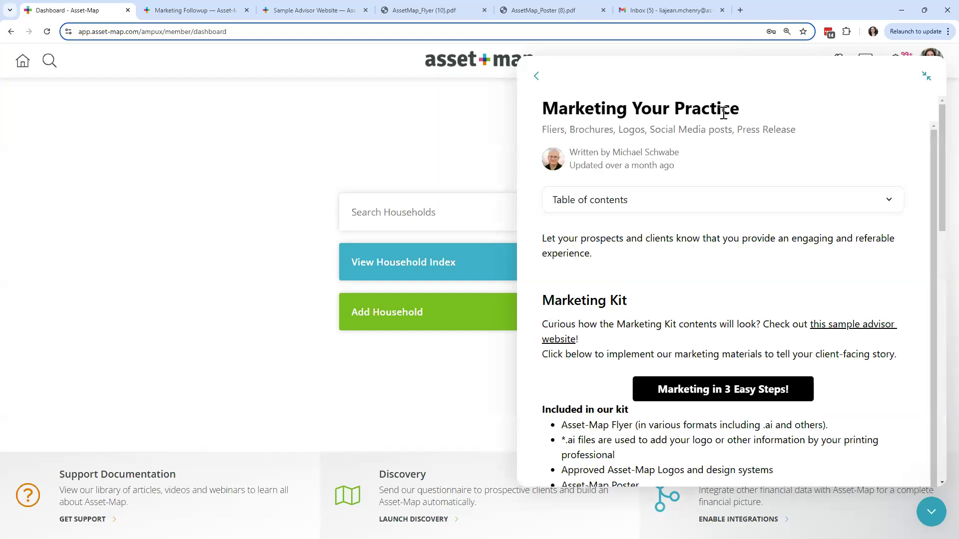
{"action": "scroll", "coordinate": [749, 325], "scroll_direction": "down", "scroll_amount": 1}
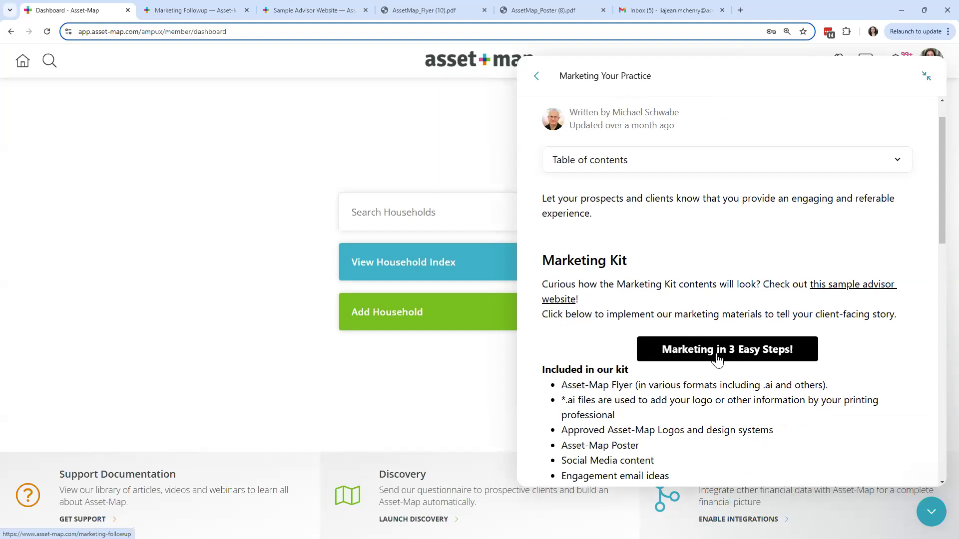
{"action": "left_click", "coordinate": [932, 512]}
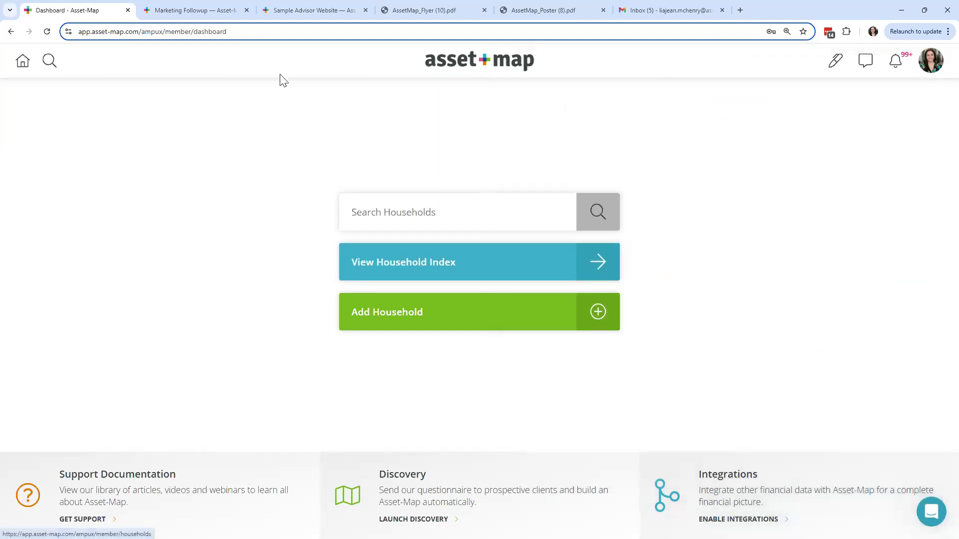
- Review the Marketing Followup page's sections on the marketing kit, embedded video, Discovery Interview and custom explainer video
{"action": "left_click", "coordinate": [193, 10]}
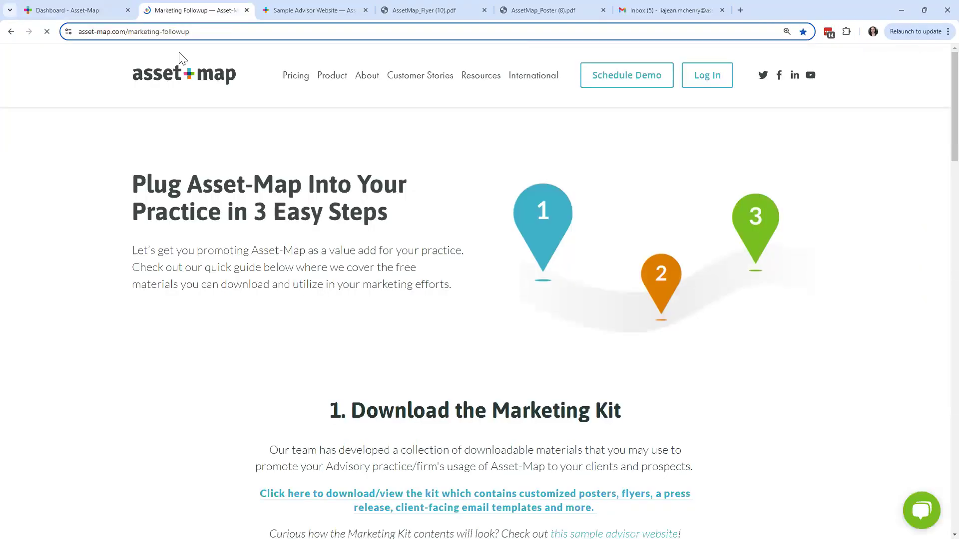
{"action": "scroll", "coordinate": [442, 315], "scroll_direction": "down", "scroll_amount": 2}
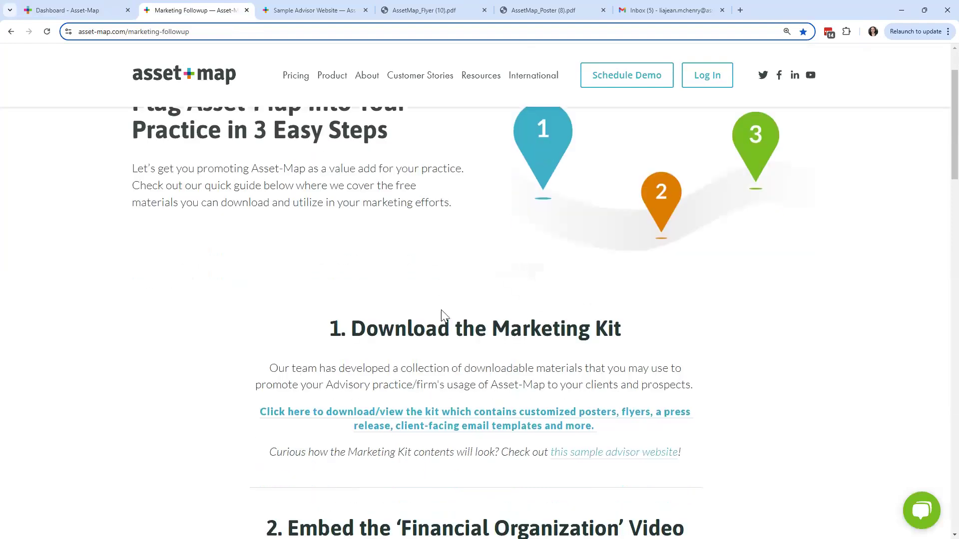
{"action": "left_click_drag", "start_coordinate": [327, 305], "coordinate": [281, 308]}
{"action": "scroll", "coordinate": [290, 320], "scroll_direction": "down", "scroll_amount": 5}
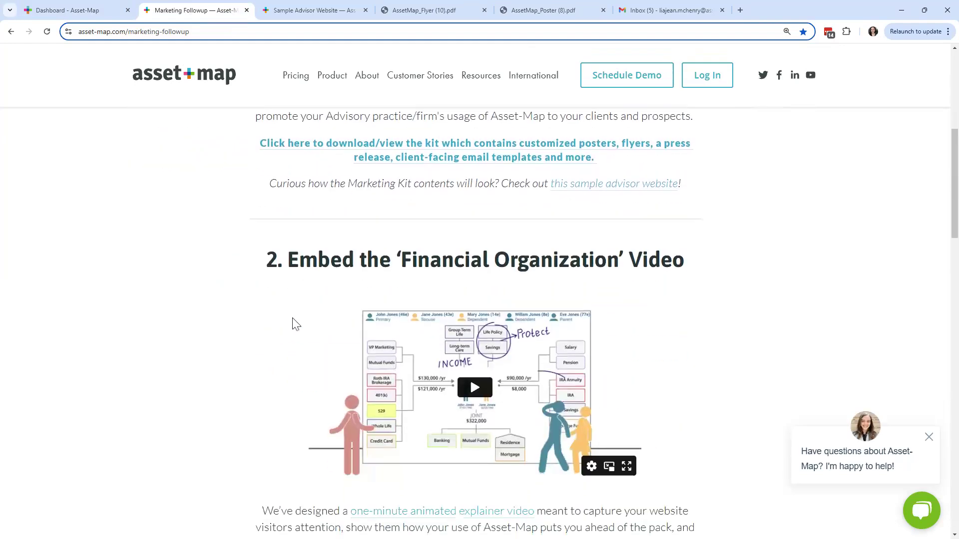
{"action": "left_click", "coordinate": [928, 437]}
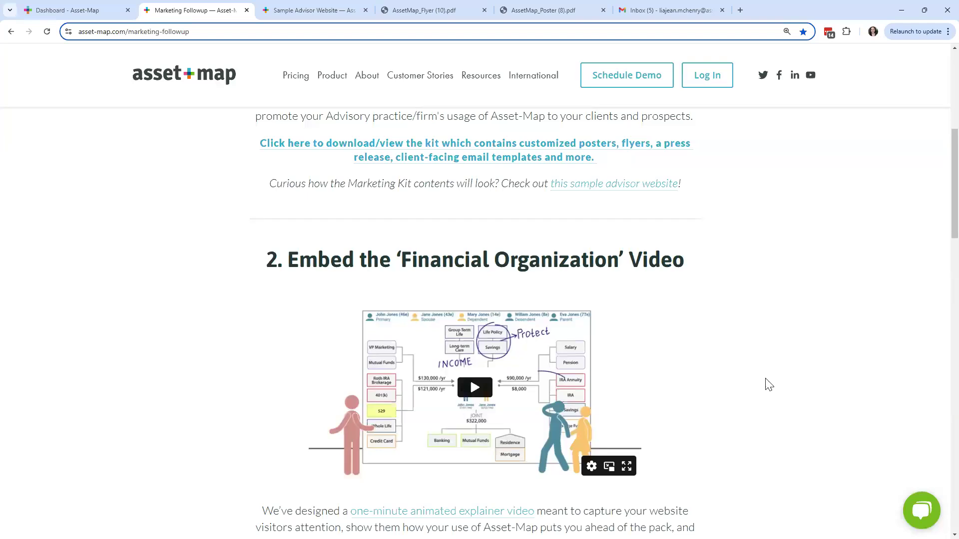
{"action": "scroll", "coordinate": [769, 385], "scroll_direction": "down", "scroll_amount": 7}
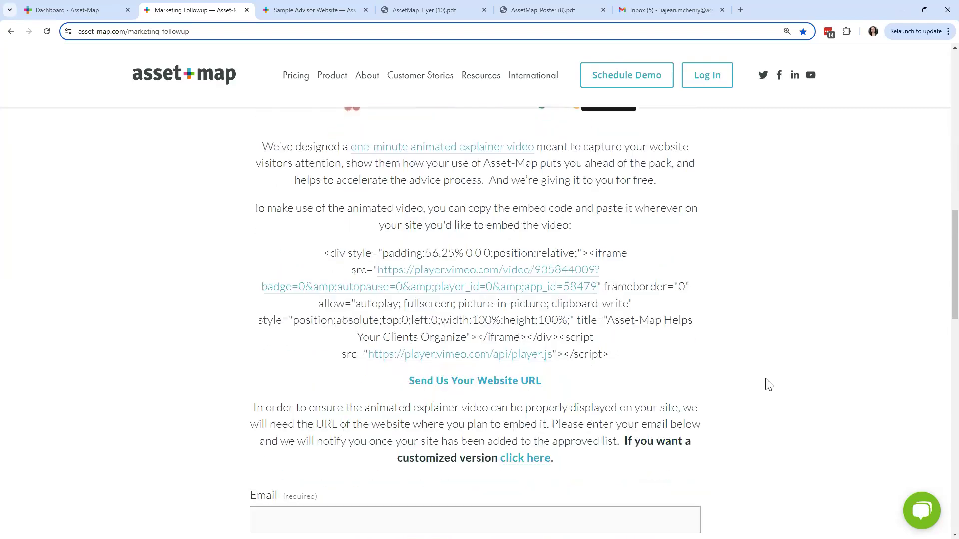
{"action": "scroll", "coordinate": [769, 385], "scroll_direction": "down", "scroll_amount": 9}
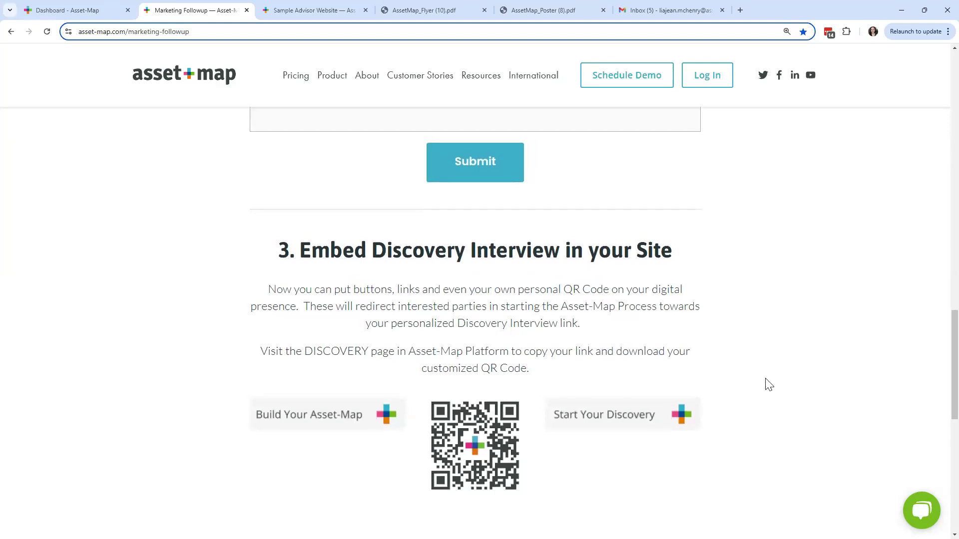
{"action": "scroll", "coordinate": [768, 385], "scroll_direction": "down", "scroll_amount": 5}
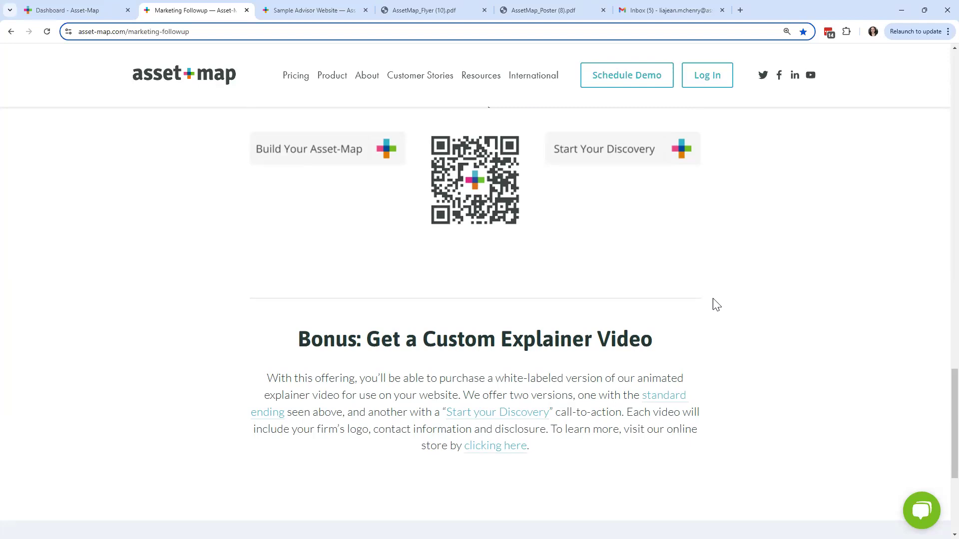
{"action": "scroll", "coordinate": [712, 298], "scroll_direction": "up", "scroll_amount": 15}
{"action": "scroll", "coordinate": [712, 298], "scroll_direction": "up", "scroll_amount": 12}
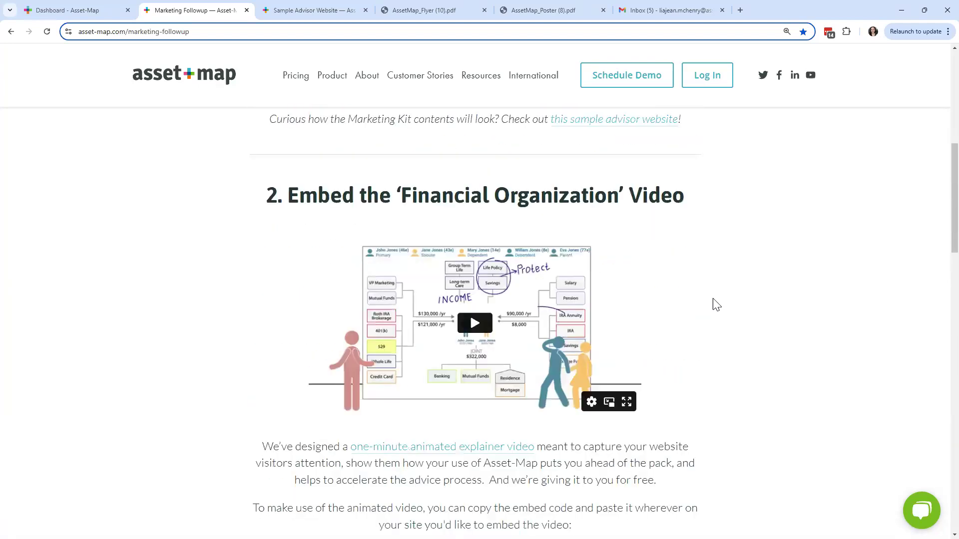
- Open the marketing kit's Dropbox folder from the Download the Marketing Kit section of the Marketing Followup page
{"action": "left_click", "coordinate": [258, 33]}
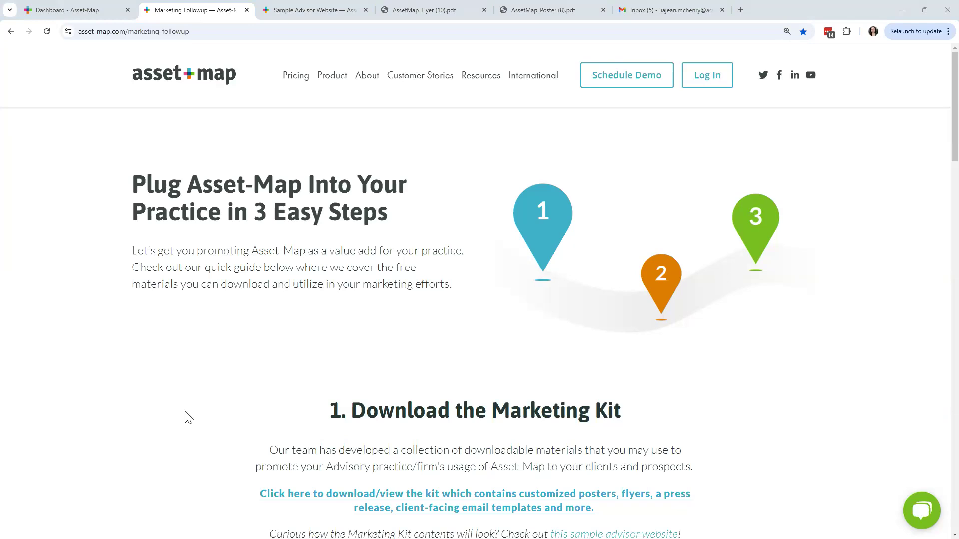
{"action": "scroll", "coordinate": [187, 417], "scroll_direction": "down", "scroll_amount": 2}
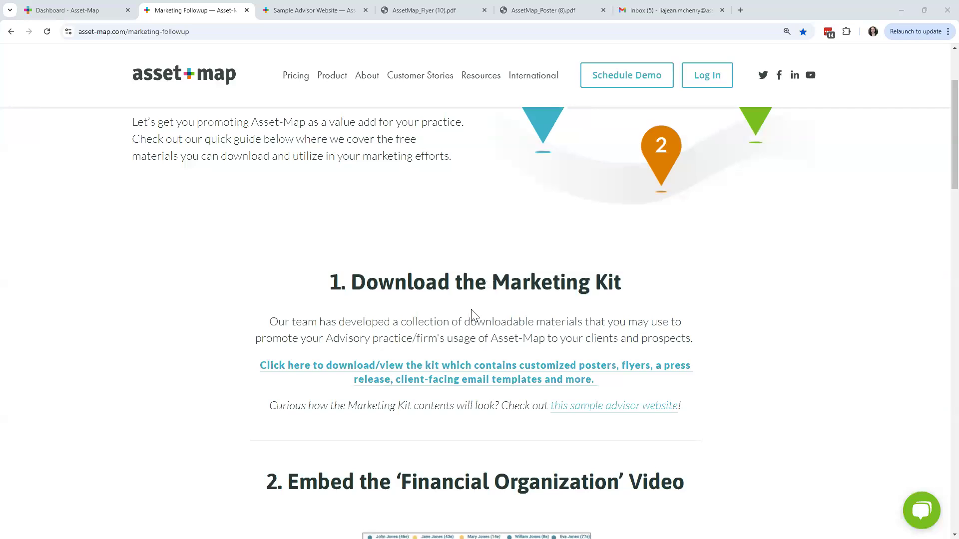
{"action": "left_click", "coordinate": [401, 372]}
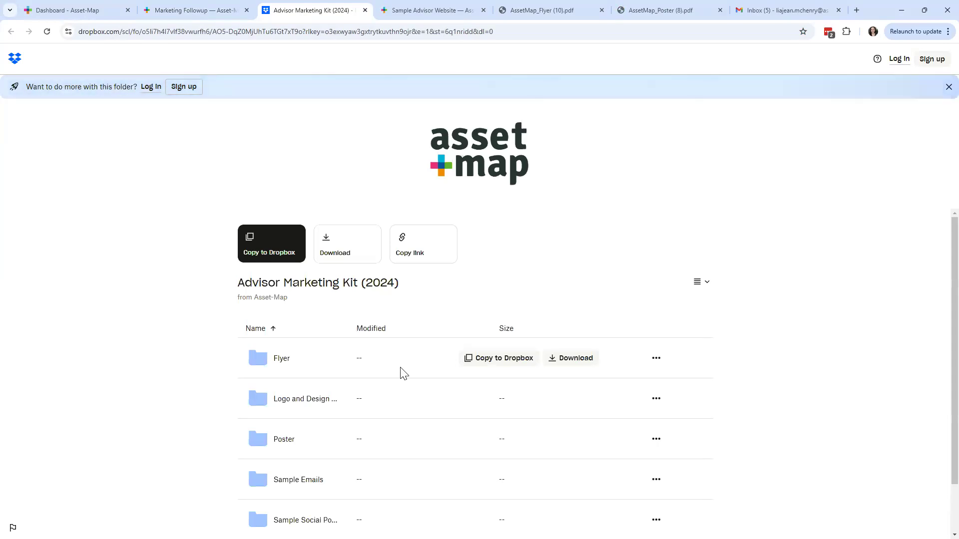
{"action": "left_click", "coordinate": [215, 10]}
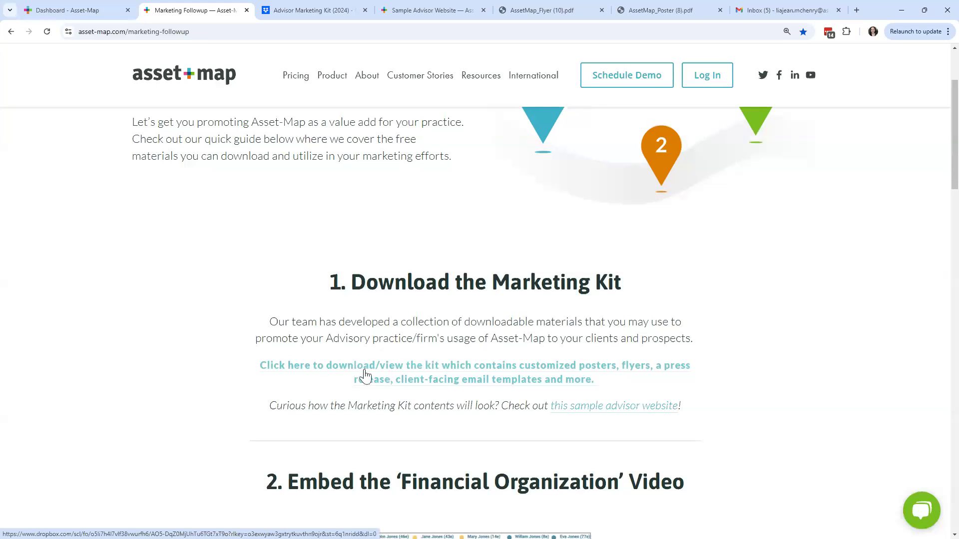
{"action": "left_click", "coordinate": [300, 10]}
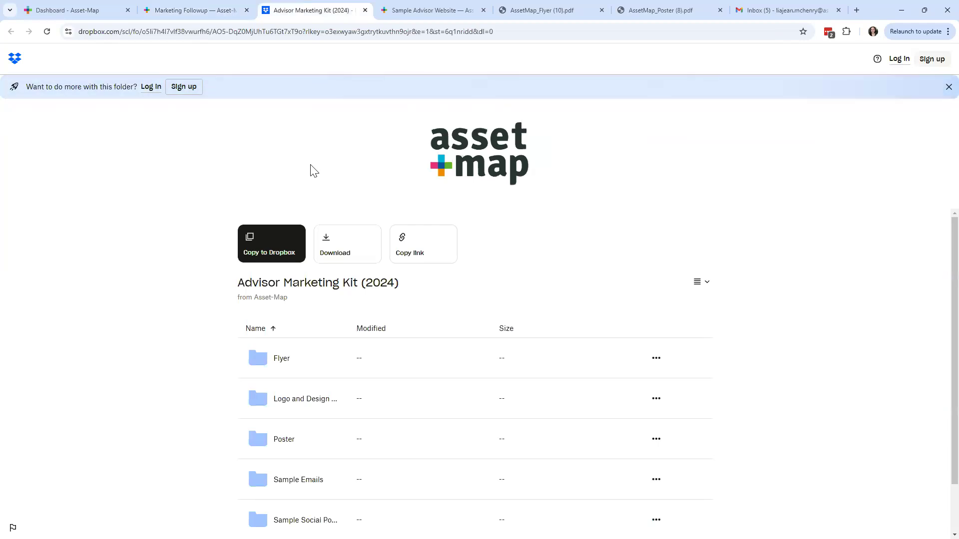
- Return to the Asset-Map dashboard and bring up the support messenger's home screen with its chat and help search options
{"action": "left_click", "coordinate": [86, 7]}
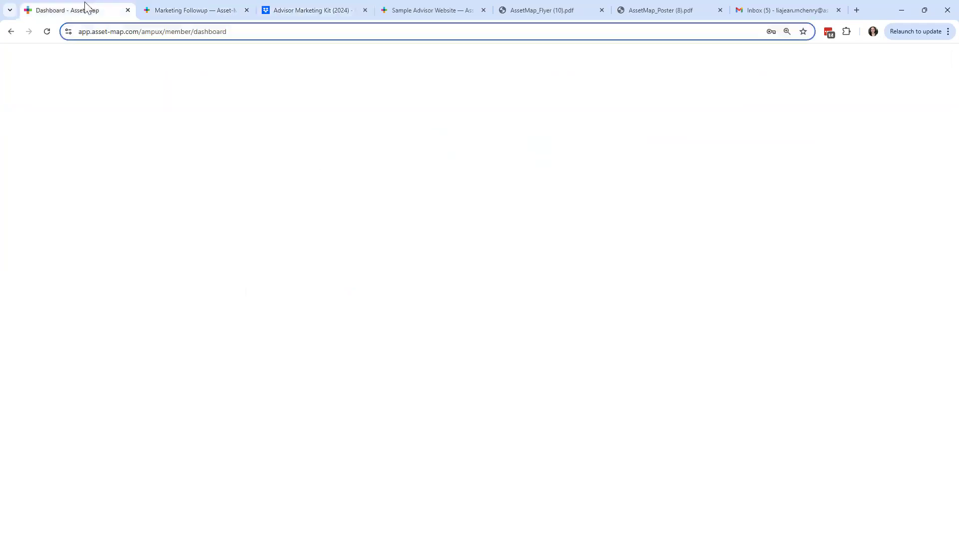
{"action": "left_click", "coordinate": [931, 512]}
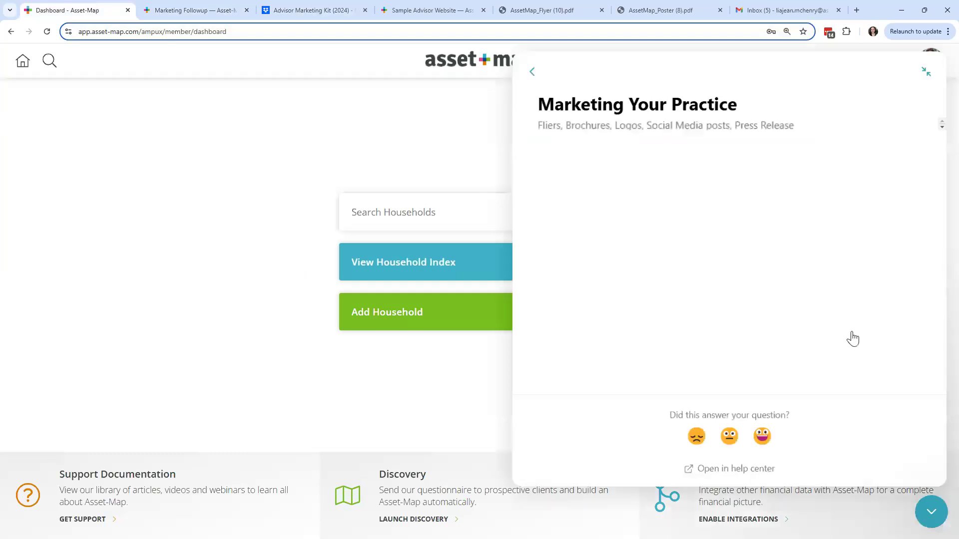
{"action": "left_click", "coordinate": [533, 72]}
{"action": "left_click", "coordinate": [717, 77]}
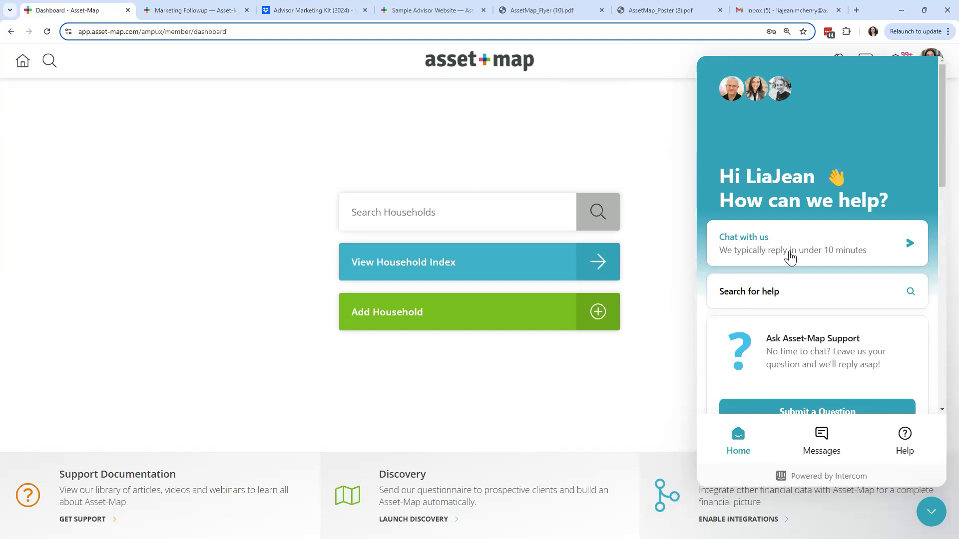
- Download AssetMap_Flyer.pdf from the Flyer folder of the Advisor Marketing Kit (2024) without logging in to Dropbox
{"action": "left_click", "coordinate": [284, 12]}
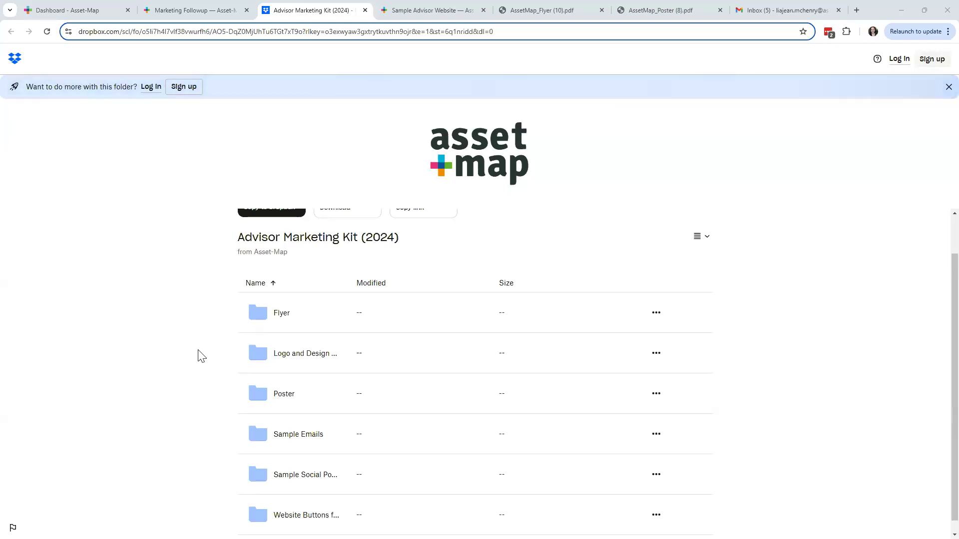
{"action": "scroll", "coordinate": [201, 356], "scroll_direction": "up", "scroll_amount": 1}
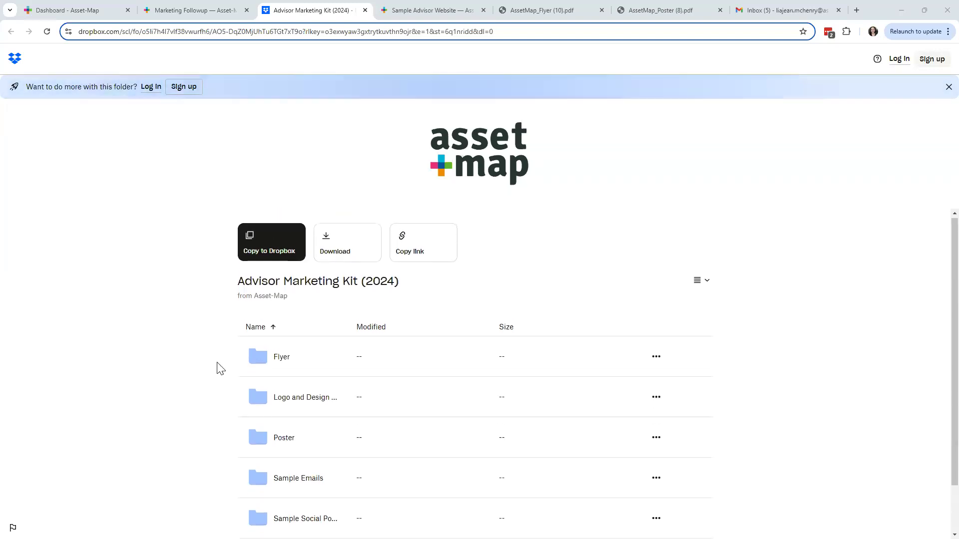
{"action": "left_click", "coordinate": [285, 364]}
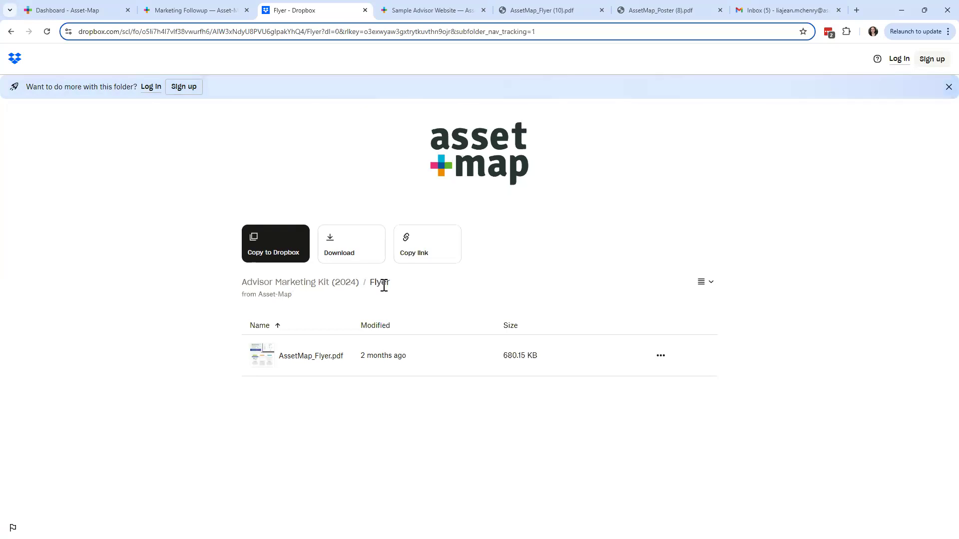
{"action": "mouse_move", "coordinate": [304, 362]}
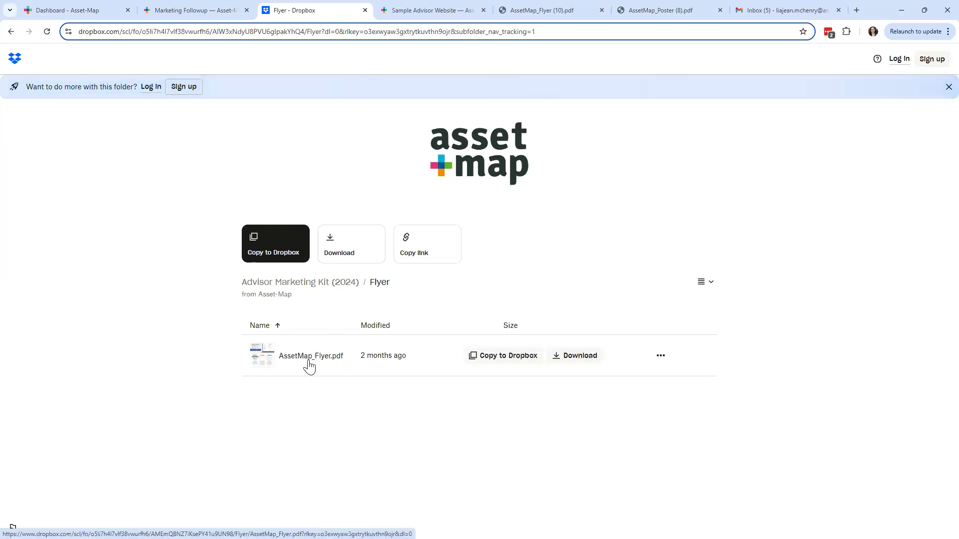
{"action": "left_click", "coordinate": [575, 364]}
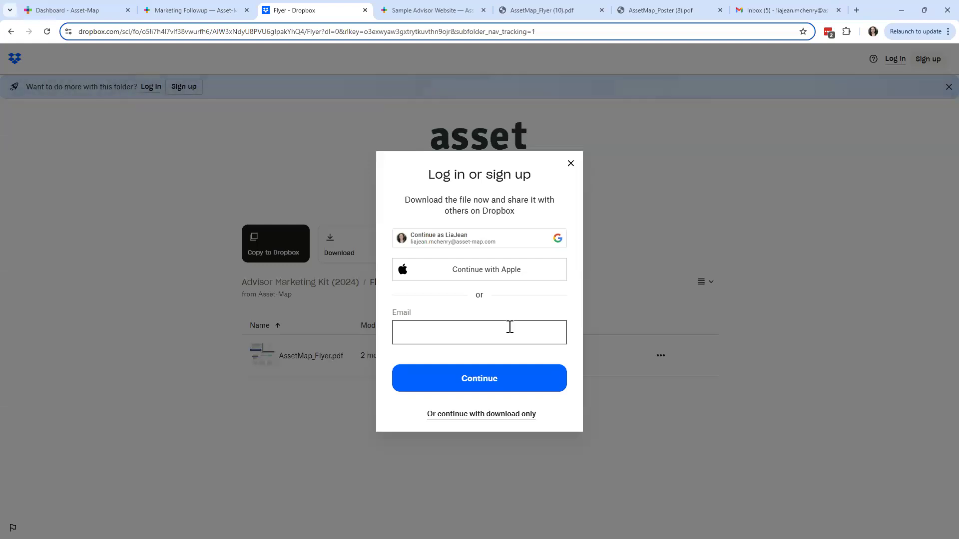
{"action": "left_click", "coordinate": [461, 415]}
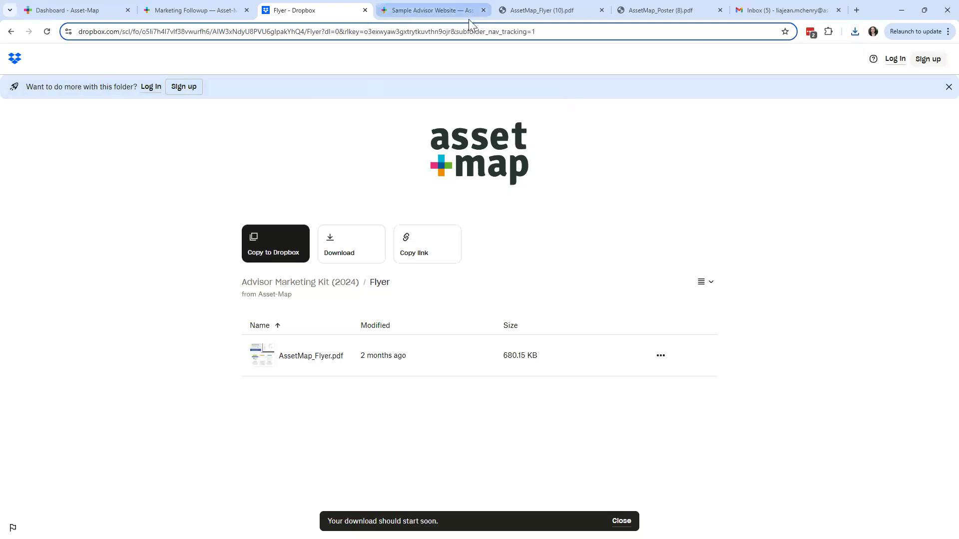
- Review the flyer PDF down to its call-to-action and contact information area
{"action": "left_click", "coordinate": [548, 12]}
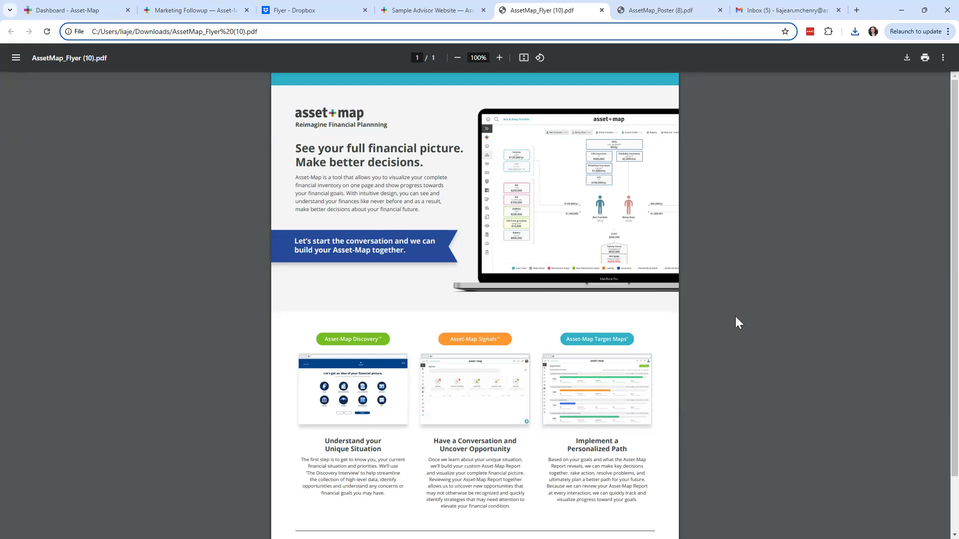
{"action": "scroll", "coordinate": [735, 316], "scroll_direction": "down", "scroll_amount": 2}
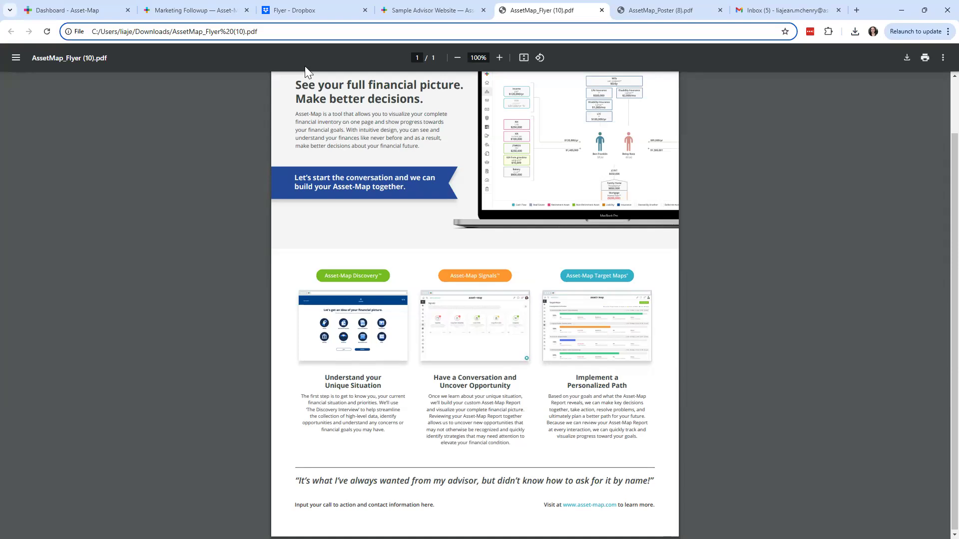
- Go back to the Advisor Marketing Kit (2024) folder in Dropbox and open its Poster subfolder
{"action": "left_click", "coordinate": [297, 16]}
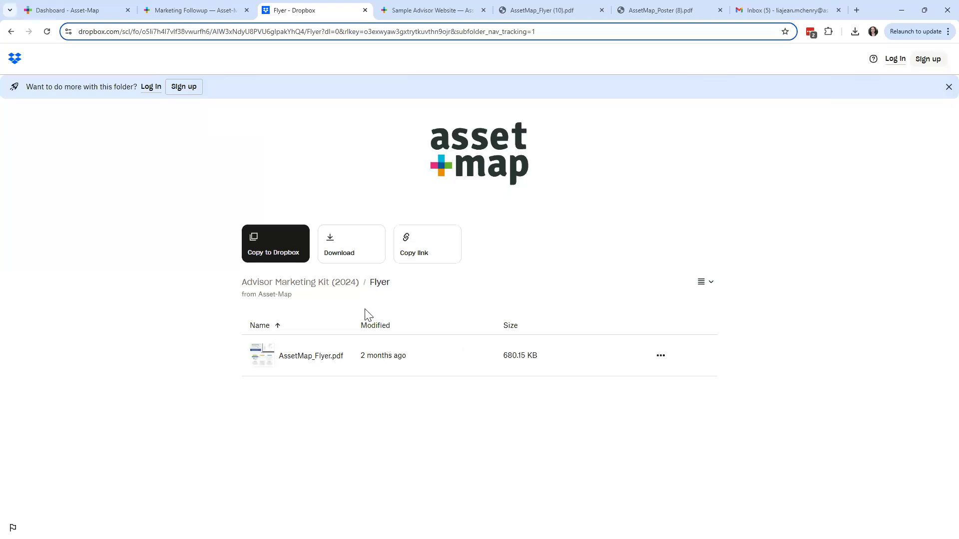
{"action": "left_click", "coordinate": [337, 291]}
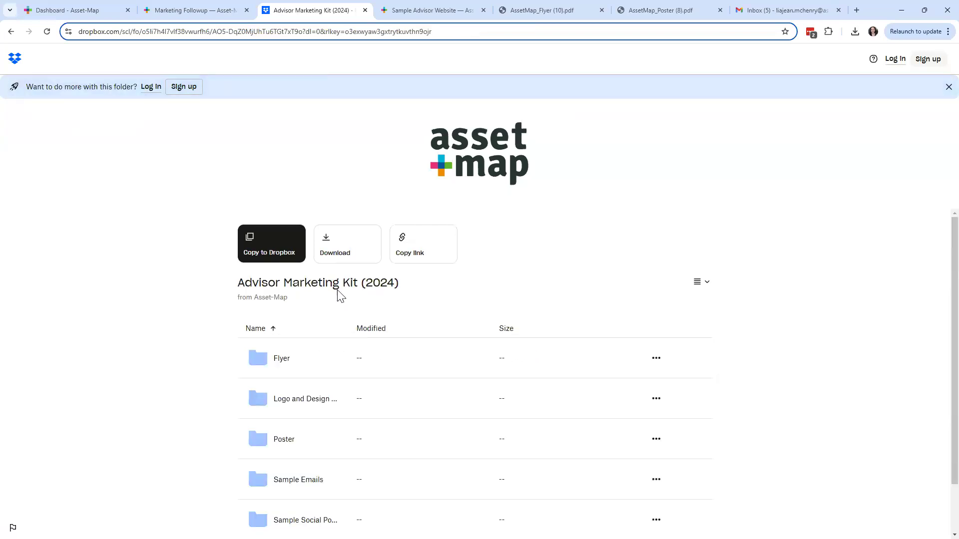
{"action": "left_click", "coordinate": [281, 444]}
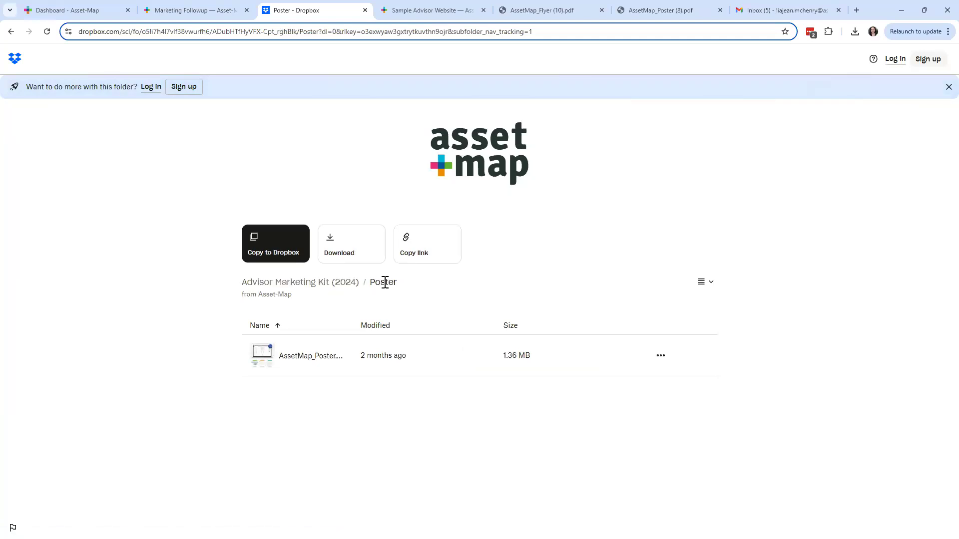
- Open AssetMap_Poster.pdf, reduce the preview zoom to 100%, and review the poster down to its call-to-action and contact information line
{"action": "left_click", "coordinate": [307, 359]}
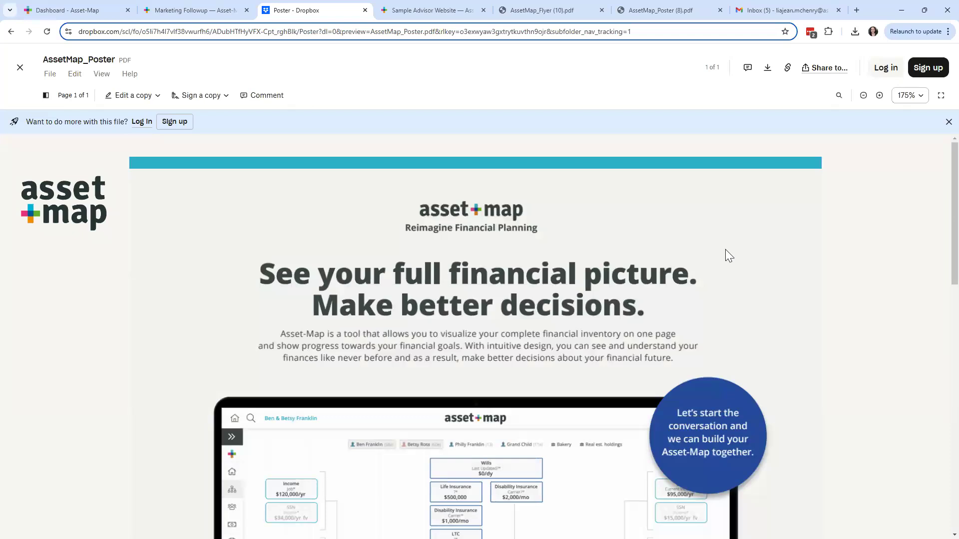
{"action": "left_click", "coordinate": [863, 95]}
{"action": "left_click", "coordinate": [864, 95]}
{"action": "left_click", "coordinate": [864, 95]}
{"action": "scroll", "coordinate": [735, 314], "scroll_direction": "down", "scroll_amount": 2}
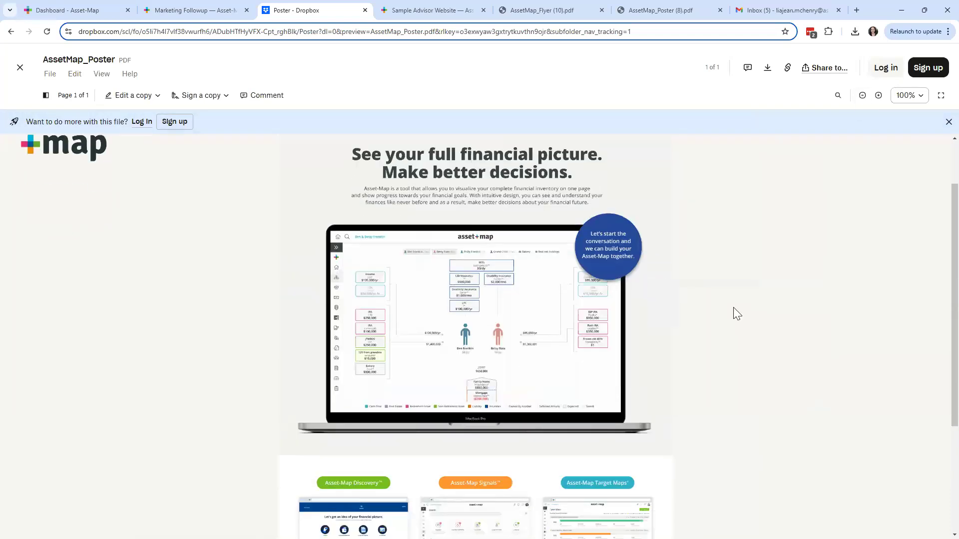
{"action": "scroll", "coordinate": [734, 314], "scroll_direction": "down", "scroll_amount": 3}
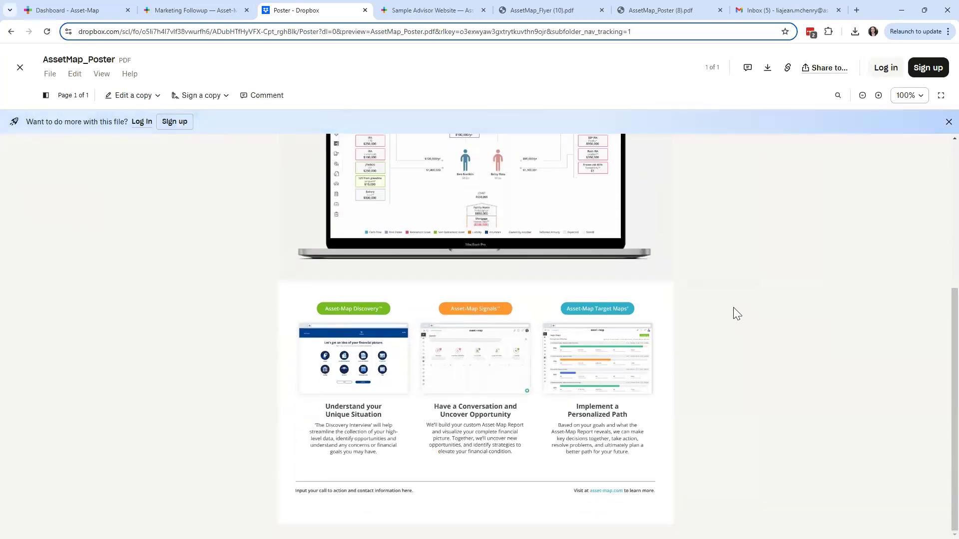
{"action": "scroll", "coordinate": [733, 310], "scroll_direction": "up", "scroll_amount": 3}
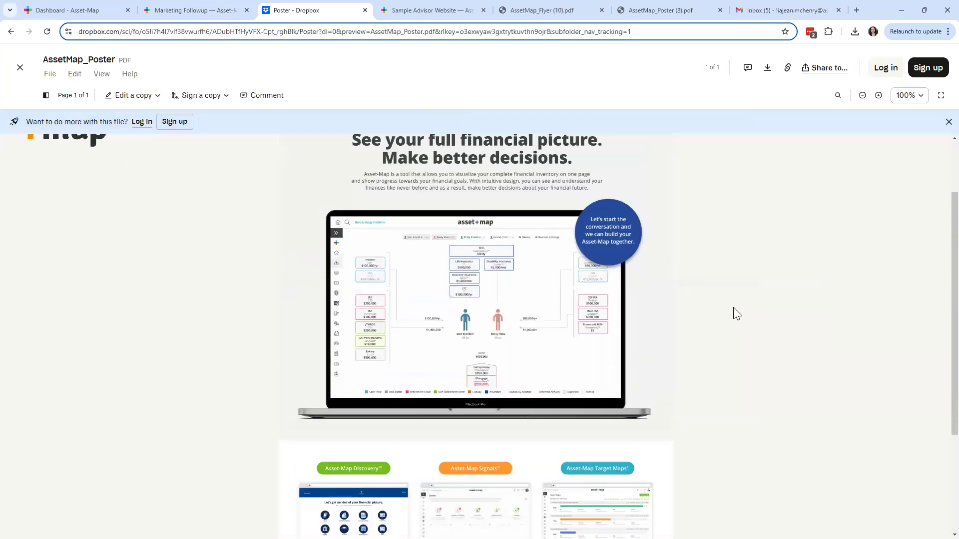
{"action": "scroll", "coordinate": [734, 307], "scroll_direction": "up", "scroll_amount": 1}
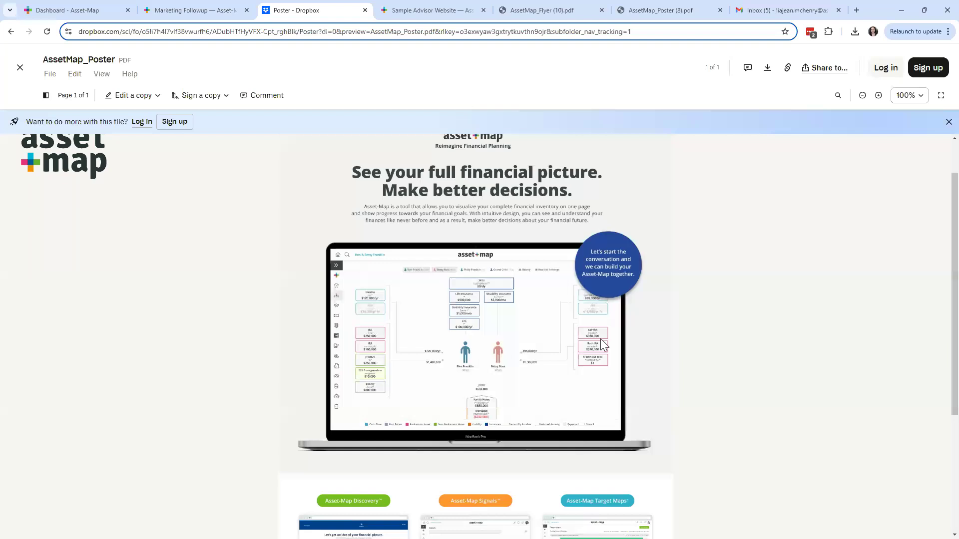
{"action": "scroll", "coordinate": [601, 347], "scroll_direction": "down", "scroll_amount": 3}
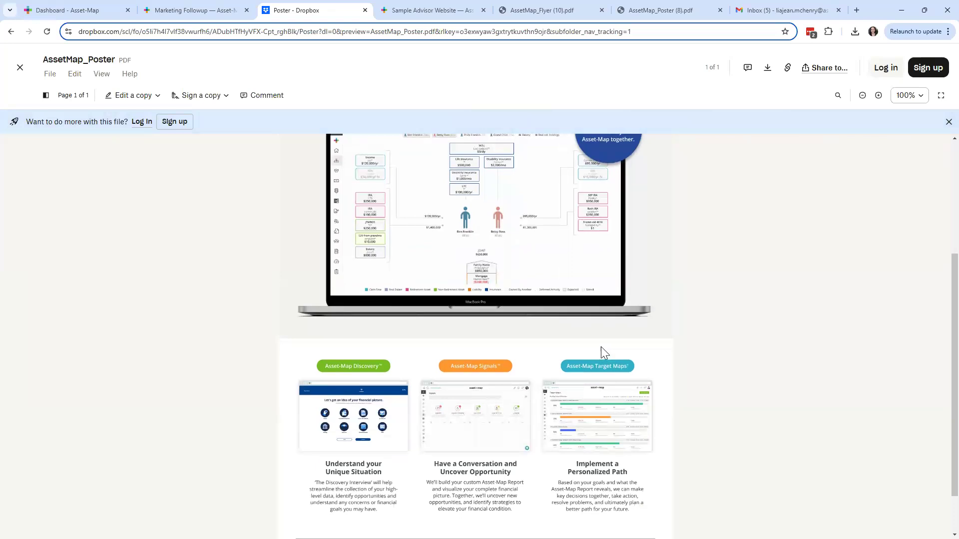
{"action": "scroll", "coordinate": [601, 347], "scroll_direction": "up", "scroll_amount": 1}
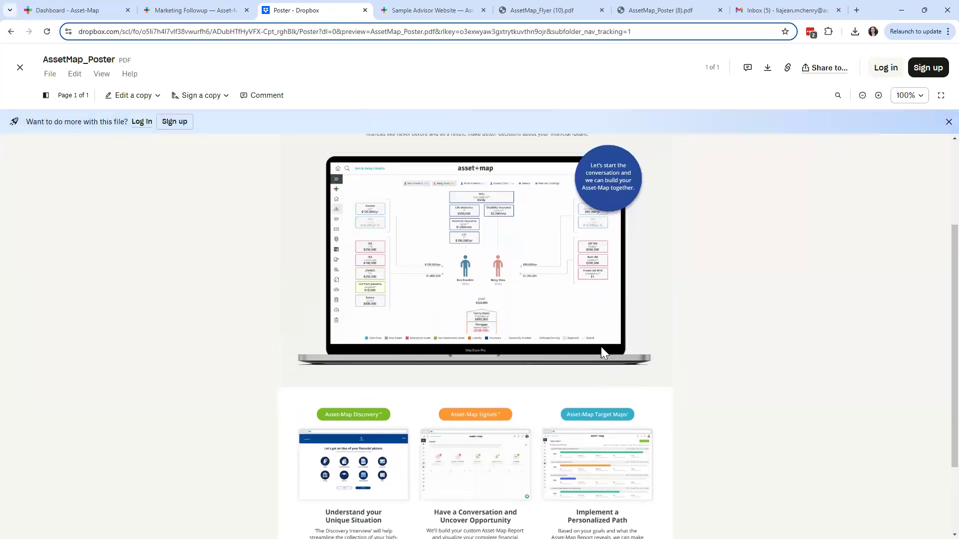
{"action": "scroll", "coordinate": [602, 348], "scroll_direction": "up", "scroll_amount": 3}
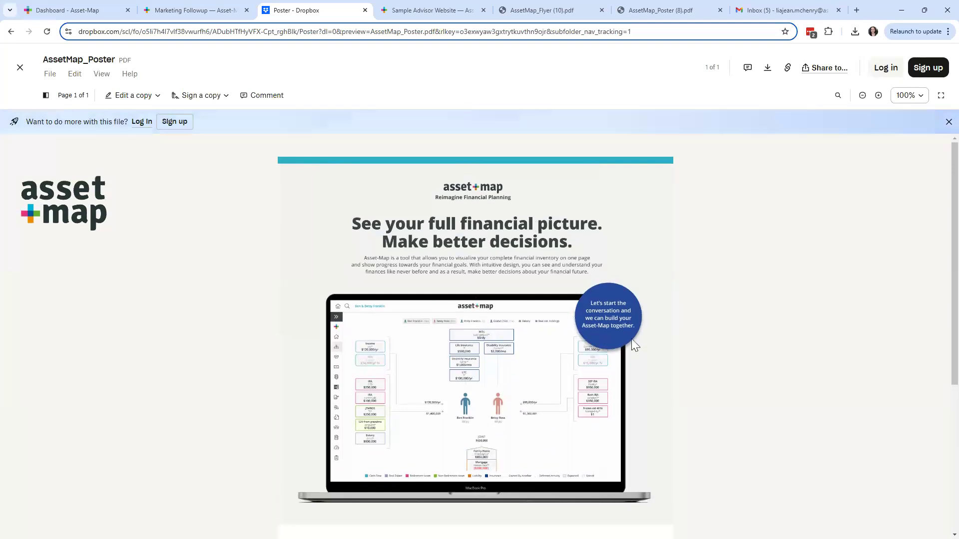
- Download AssetMap_Poster.pdf without logging in to Dropbox, and close the file preview
{"action": "left_click", "coordinate": [768, 70]}
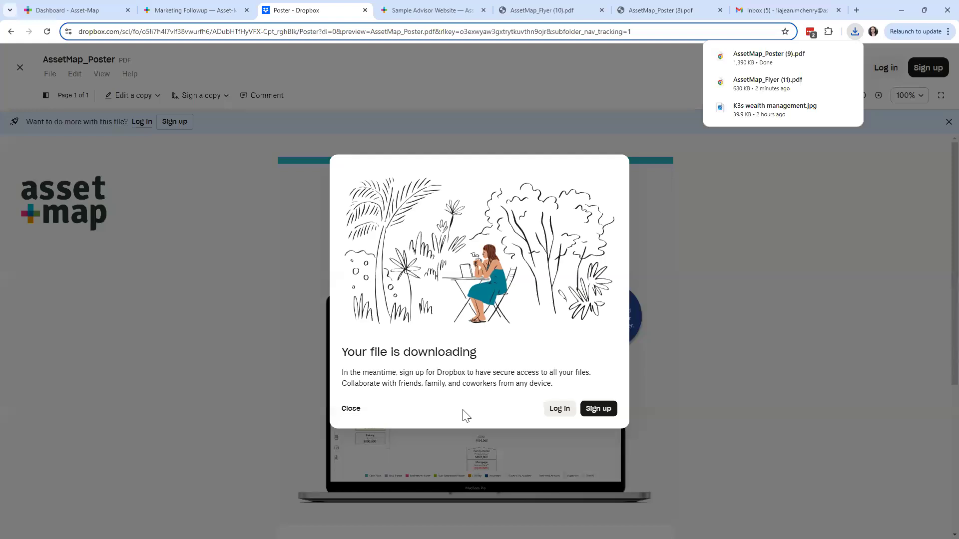
{"action": "left_click", "coordinate": [352, 409]}
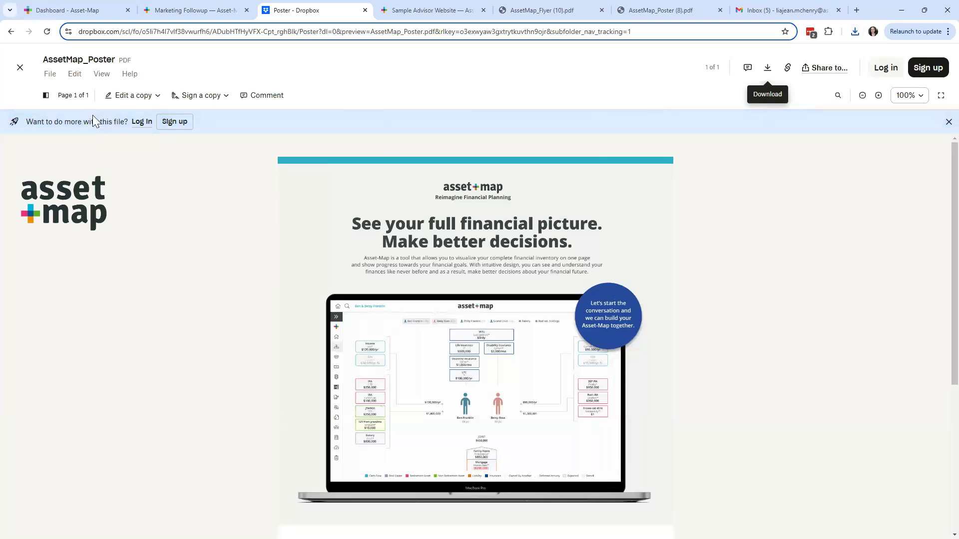
{"action": "left_click", "coordinate": [21, 69]}
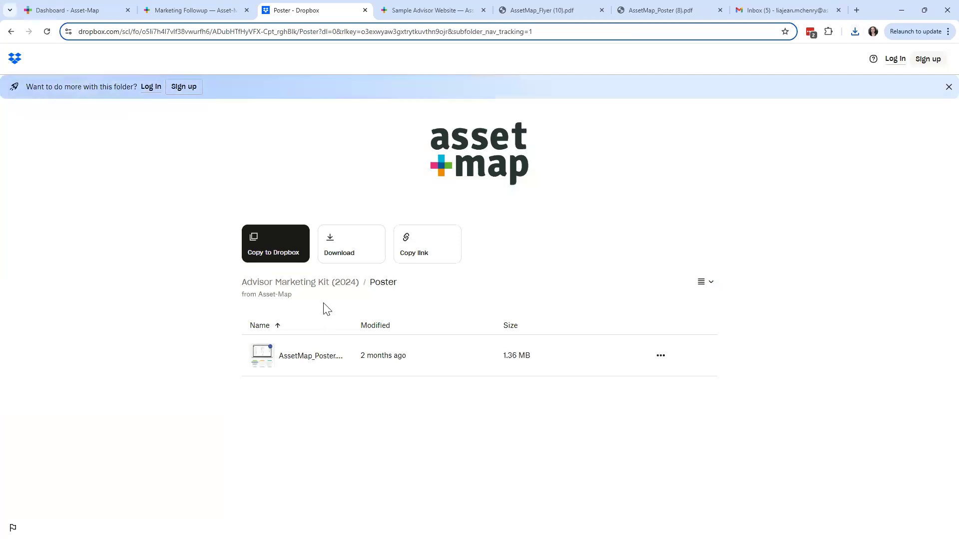
- Return to the Advisor Marketing Kit (2024) folder and look through its Logo and Design System subfolder
{"action": "left_click", "coordinate": [304, 287]}
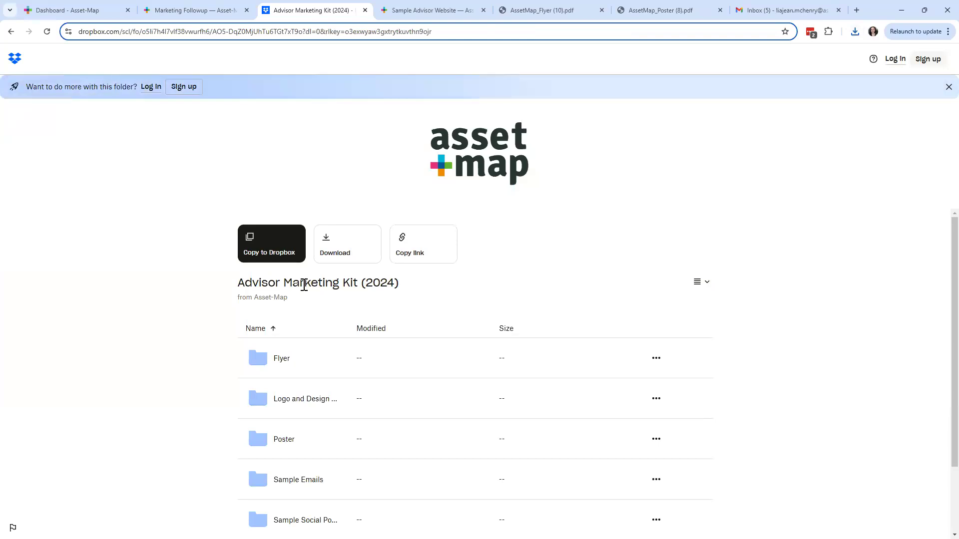
{"action": "left_click", "coordinate": [289, 402]}
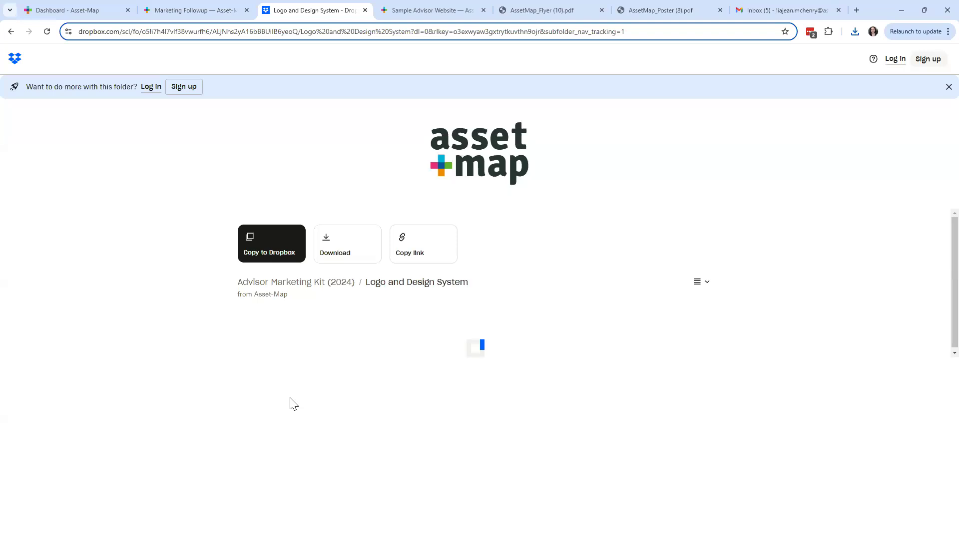
{"action": "scroll", "coordinate": [321, 376], "scroll_direction": "down", "scroll_amount": 1}
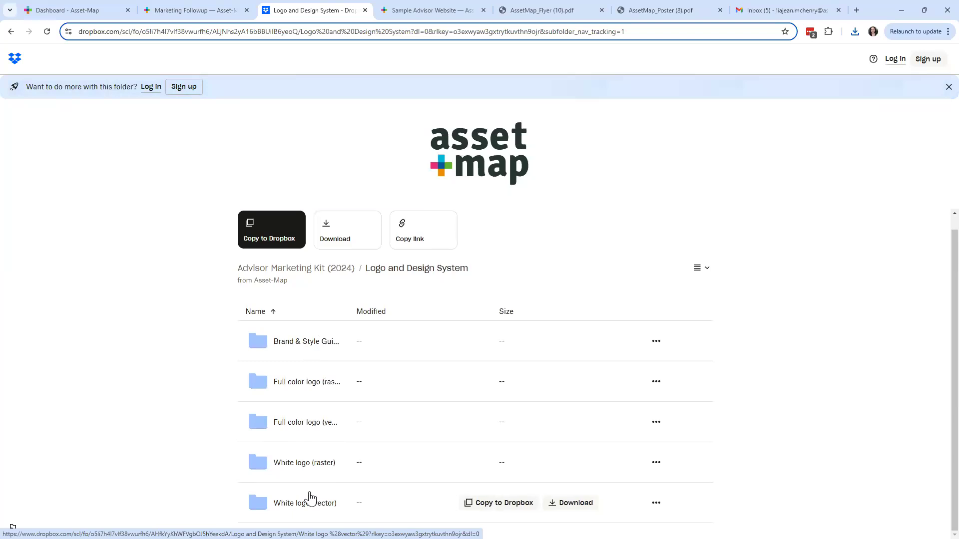
- Go back to the Advisor Marketing Kit (2024) folder and browse the email categories in its Sample Emails subfolder
{"action": "left_click", "coordinate": [324, 274]}
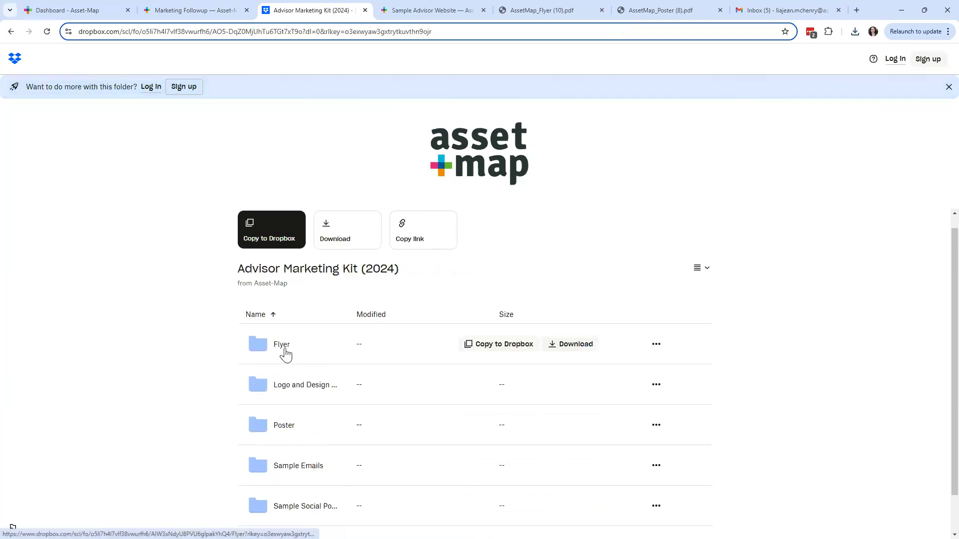
{"action": "scroll", "coordinate": [294, 425], "scroll_direction": "down", "scroll_amount": 1}
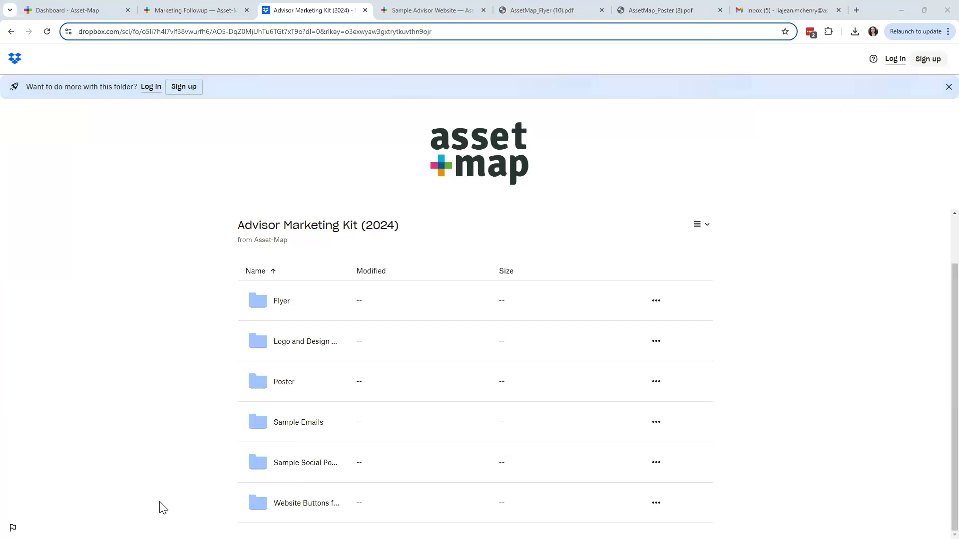
{"action": "left_click", "coordinate": [285, 433]}
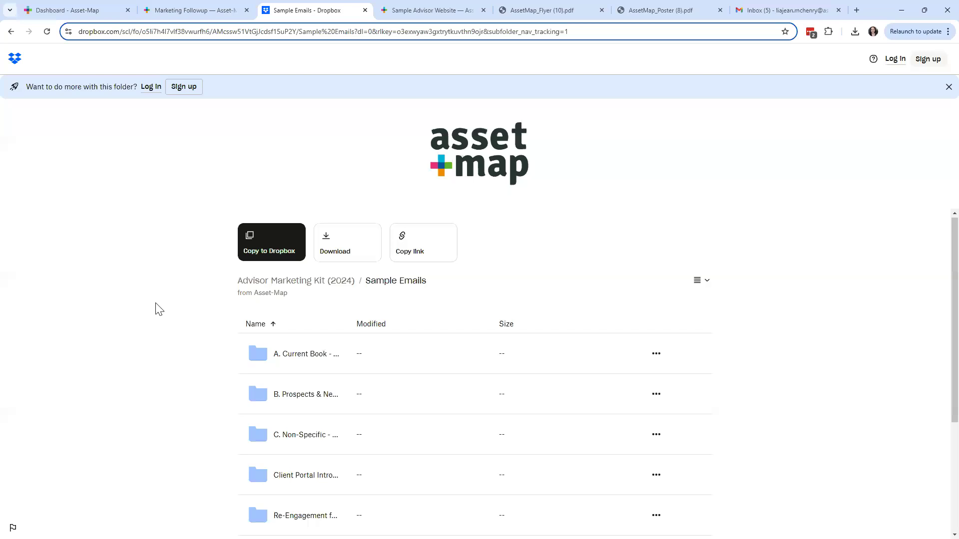
{"action": "scroll", "coordinate": [185, 333], "scroll_direction": "down", "scroll_amount": 3}
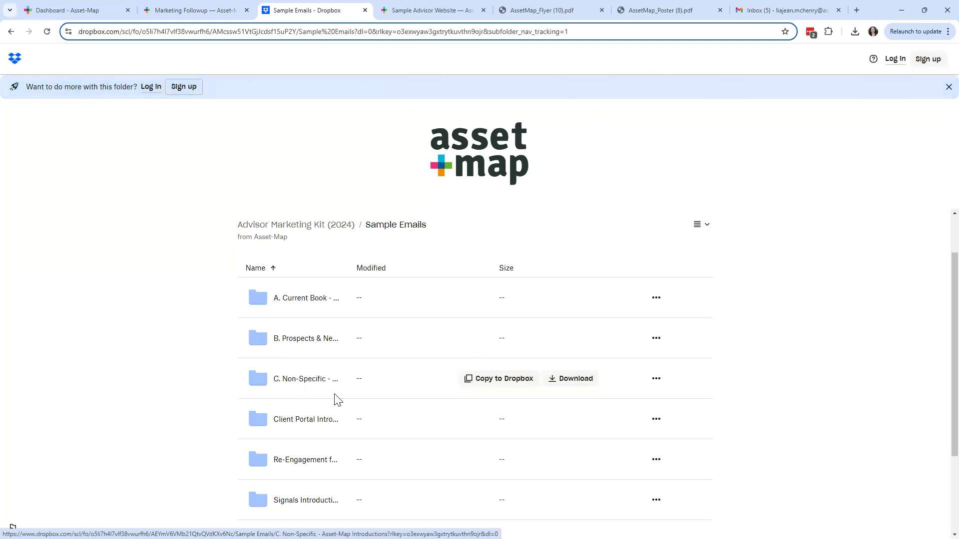
{"action": "scroll", "coordinate": [347, 409], "scroll_direction": "down", "scroll_amount": 1}
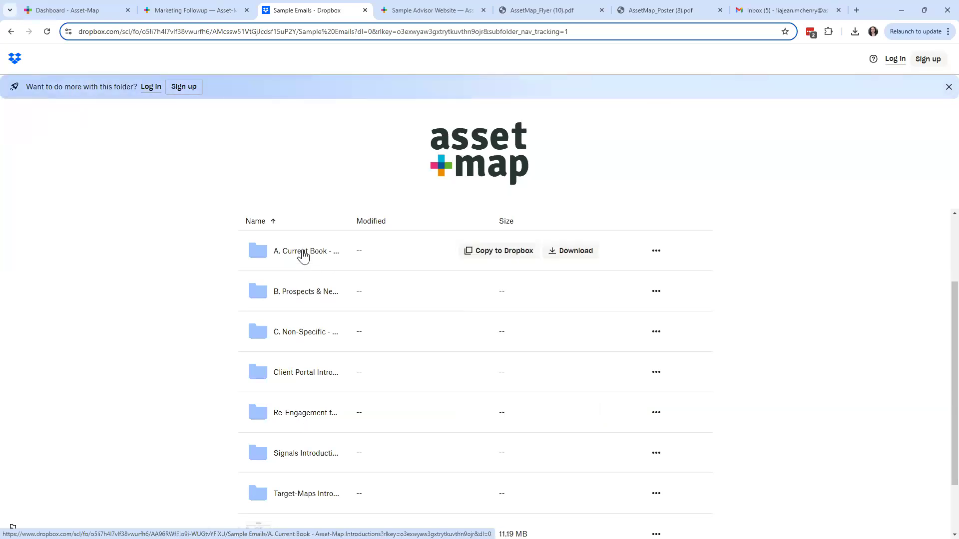
- Open Email 1.docx from "B. Prospects & New Clients - Asset-Map Introductions" and review its firm name placeholders and next steps
{"action": "left_click", "coordinate": [298, 295]}
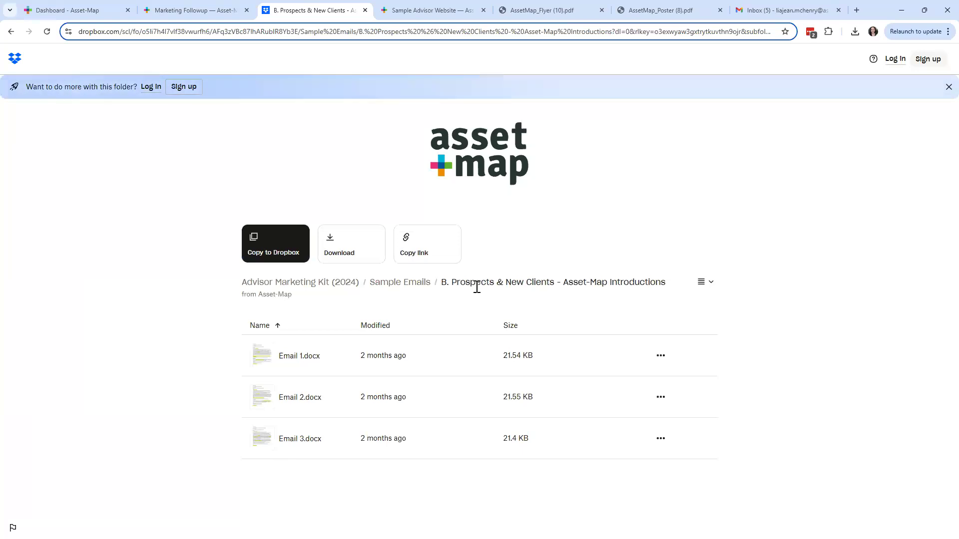
{"action": "left_click", "coordinate": [298, 356]}
{"action": "scroll", "coordinate": [570, 388], "scroll_direction": "down", "scroll_amount": 2}
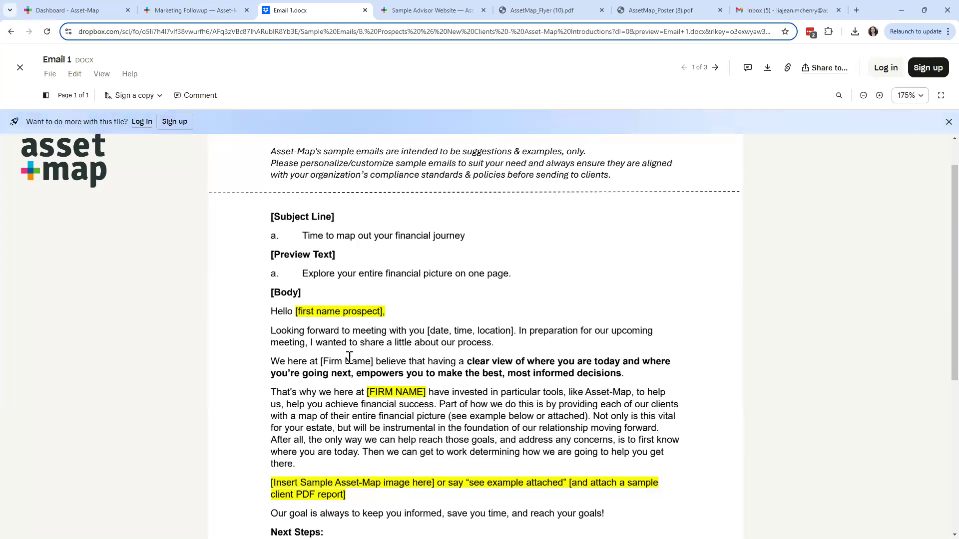
{"action": "left_click_drag", "start_coordinate": [321, 361], "coordinate": [348, 361]}
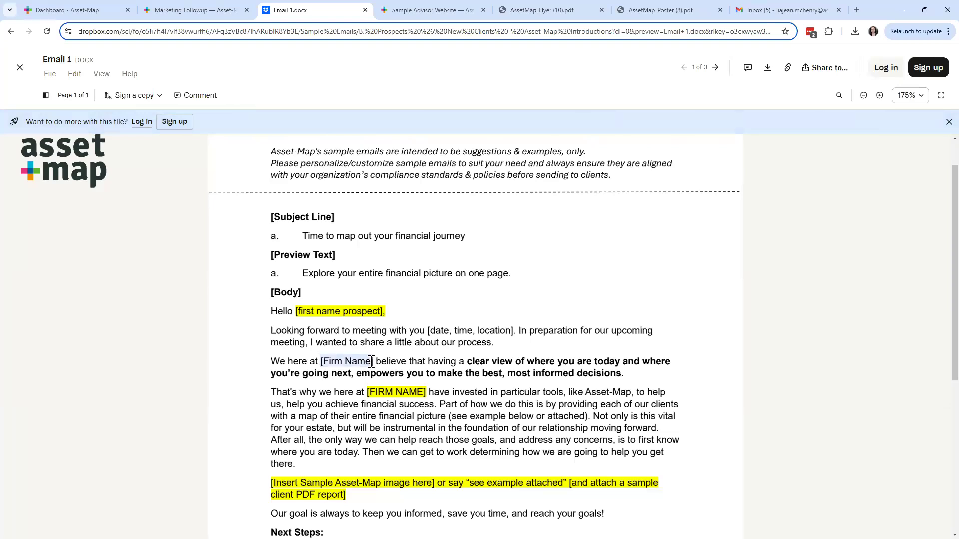
{"action": "left_click", "coordinate": [422, 387]}
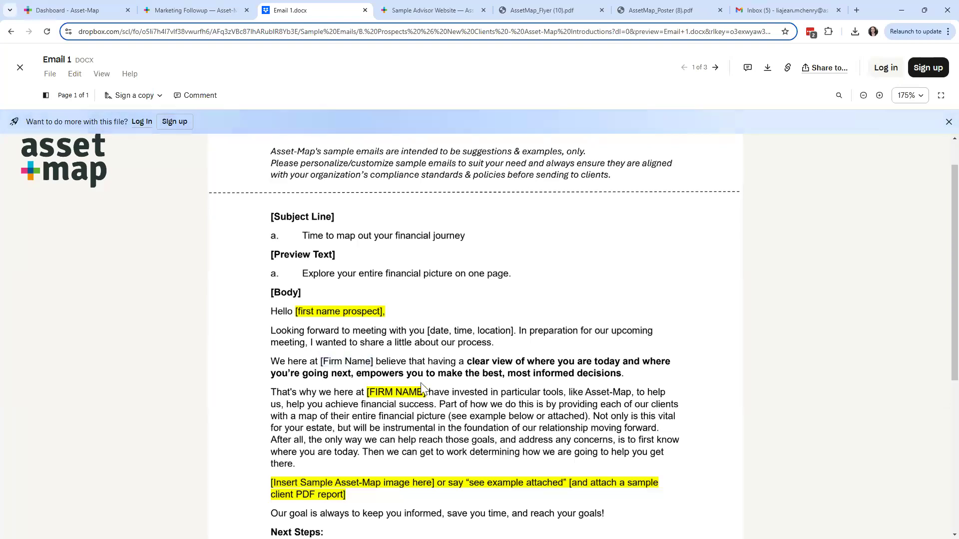
{"action": "scroll", "coordinate": [423, 388], "scroll_direction": "down", "scroll_amount": 1}
{"action": "scroll", "coordinate": [424, 389], "scroll_direction": "down", "scroll_amount": 4}
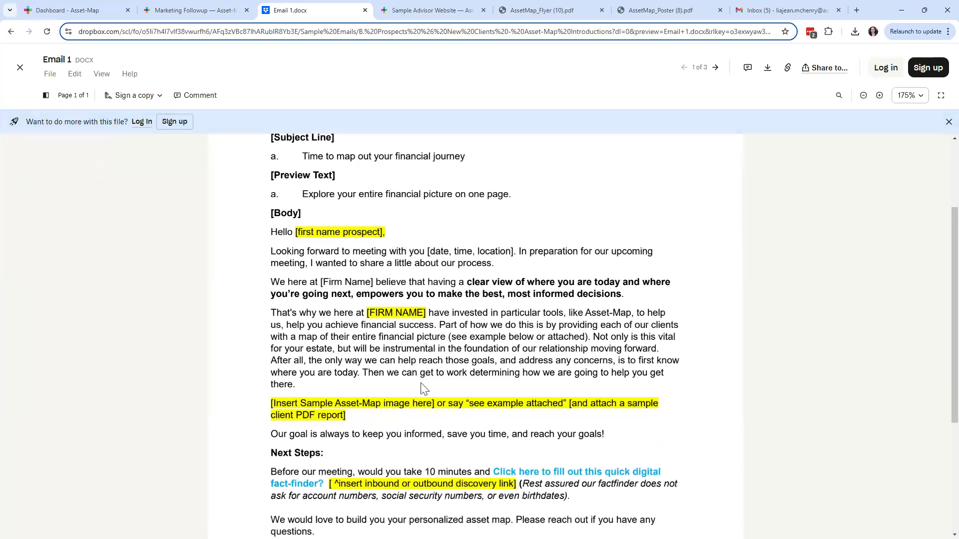
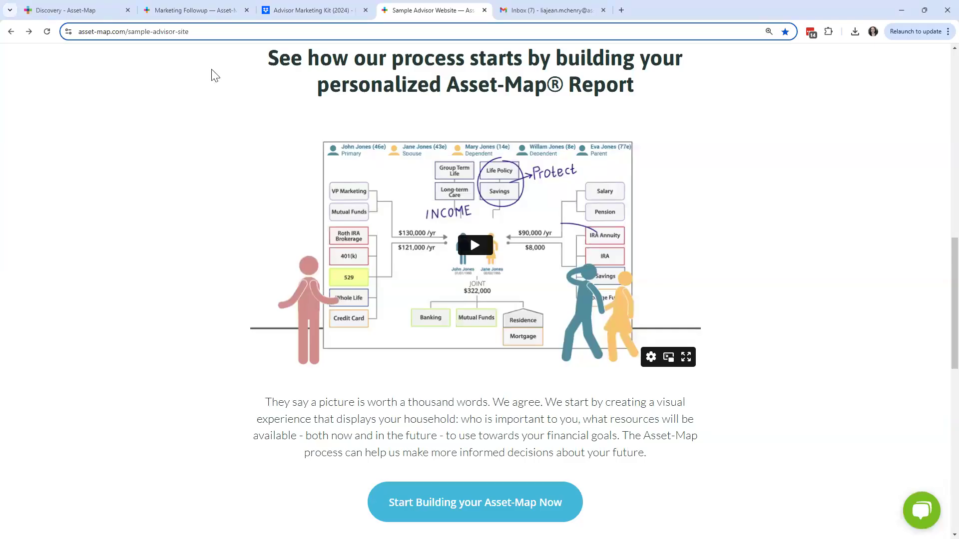
- Switch to Asset-Map, return to the dashboard, and bring up the methods for adding a new household, including Discovery
{"action": "left_click", "coordinate": [111, 15]}
{"action": "left_click", "coordinate": [466, 69]}
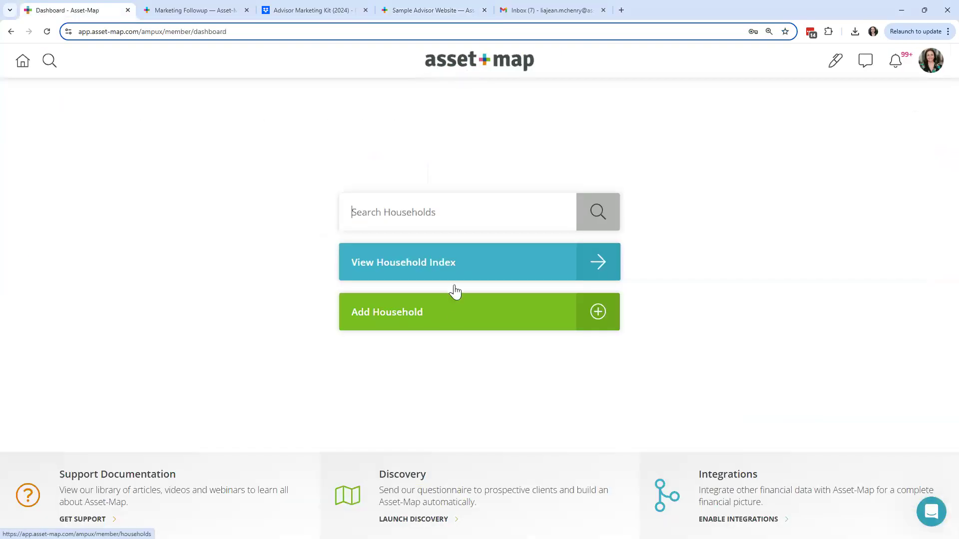
{"action": "left_click", "coordinate": [449, 313]}
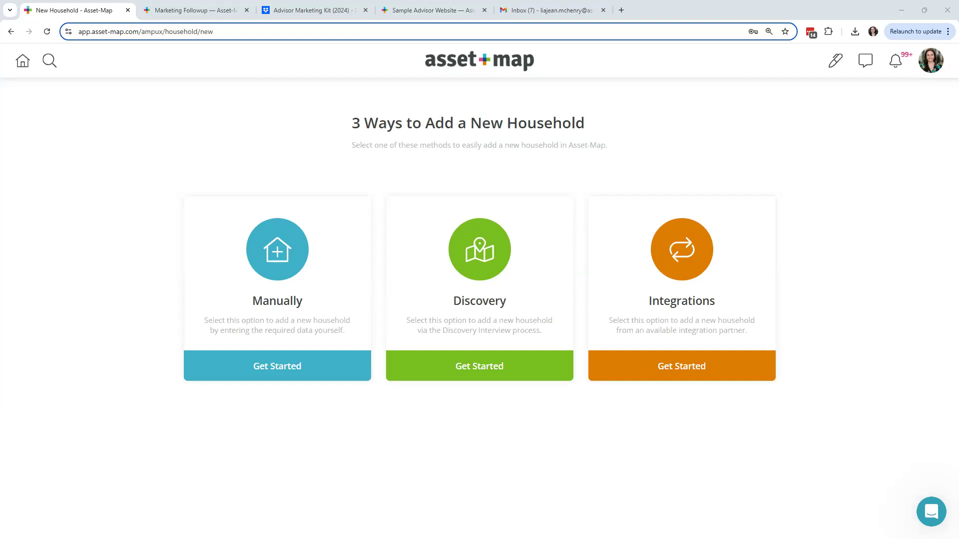
{"action": "left_click", "coordinate": [488, 372]}
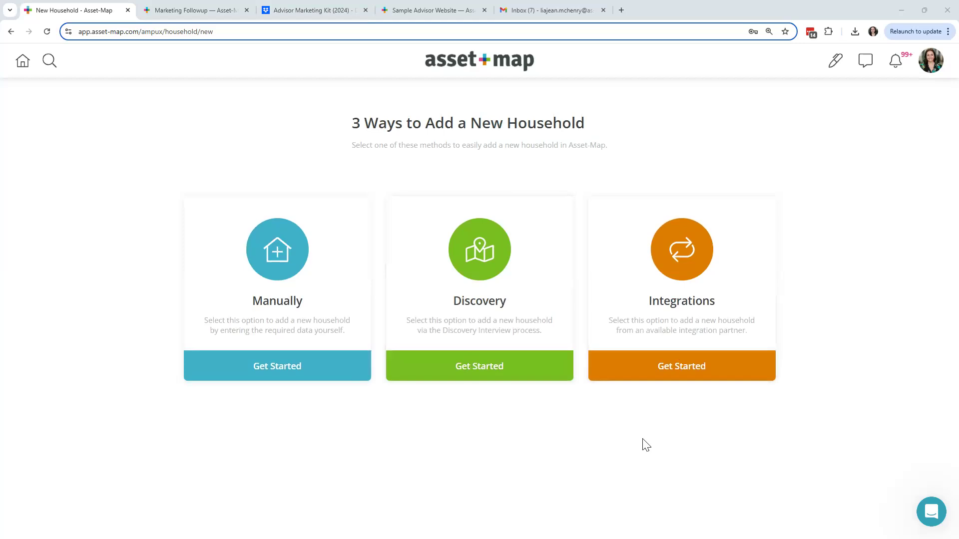
- Switch to the Dropbox marketing kit and open Email 1.docx from the Sample Emails subfolder "A. Current Book - Asset-Map Introductions"
{"action": "left_click", "coordinate": [295, 6]}
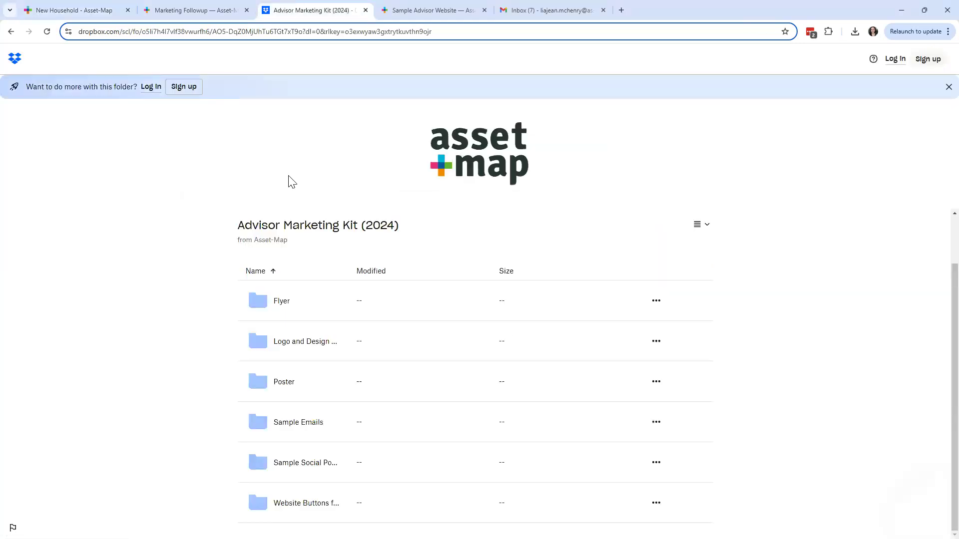
{"action": "left_click", "coordinate": [288, 430]}
{"action": "left_click", "coordinate": [298, 310]}
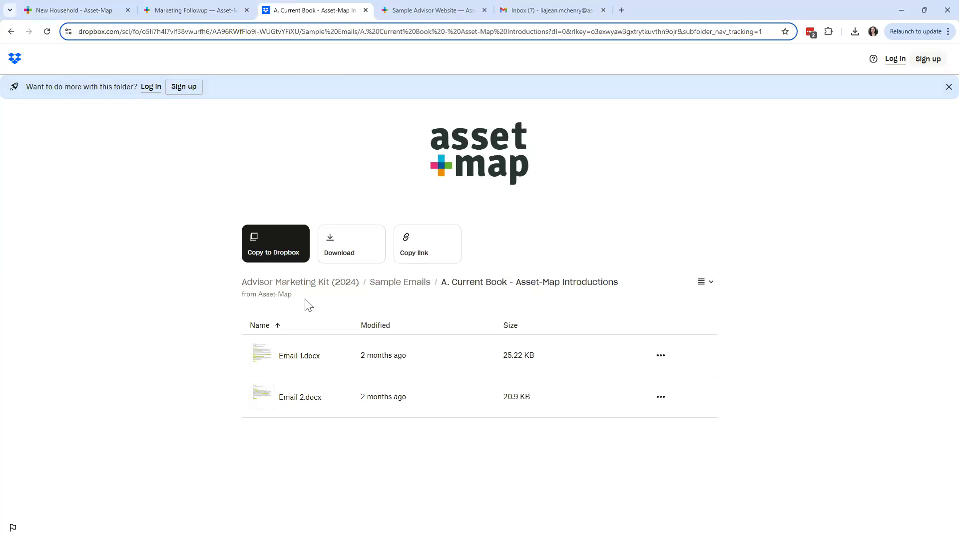
{"action": "left_click", "coordinate": [289, 359]}
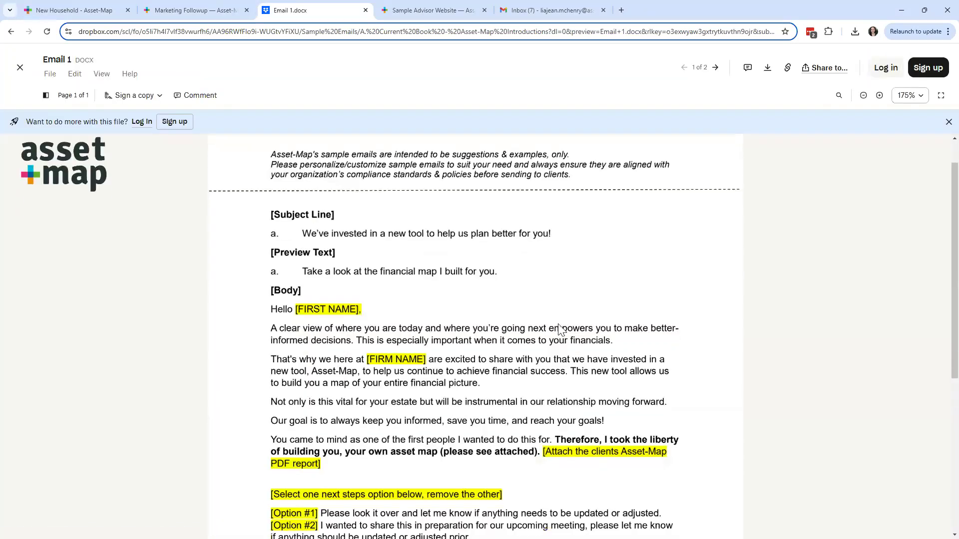
- Review the current-client email template down to the advisor signature, and return to the Advisor Marketing Kit (2024) folder
{"action": "scroll", "coordinate": [559, 330], "scroll_direction": "down", "scroll_amount": 2}
{"action": "scroll", "coordinate": [404, 469], "scroll_direction": "up", "scroll_amount": 1}
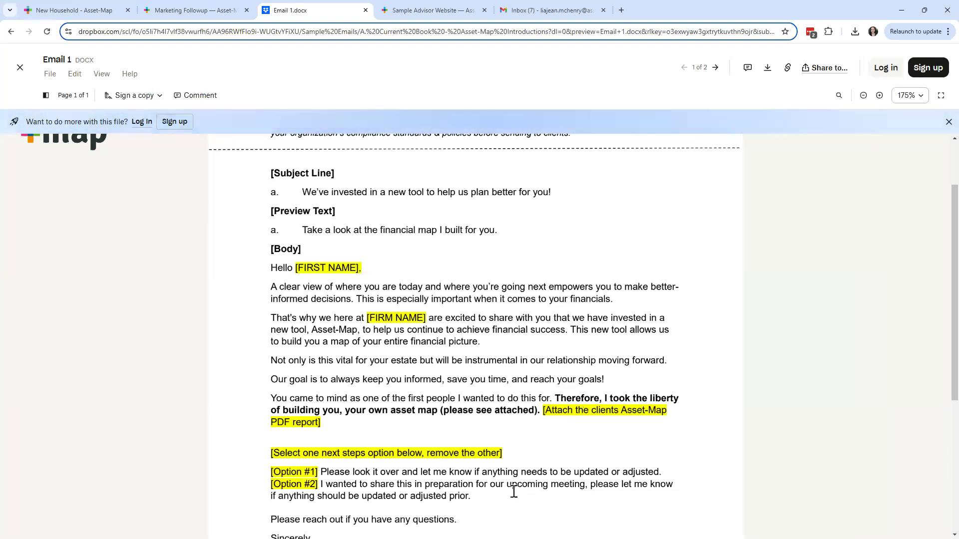
{"action": "scroll", "coordinate": [387, 483], "scroll_direction": "down", "scroll_amount": 1}
{"action": "scroll", "coordinate": [386, 484], "scroll_direction": "down", "scroll_amount": 1}
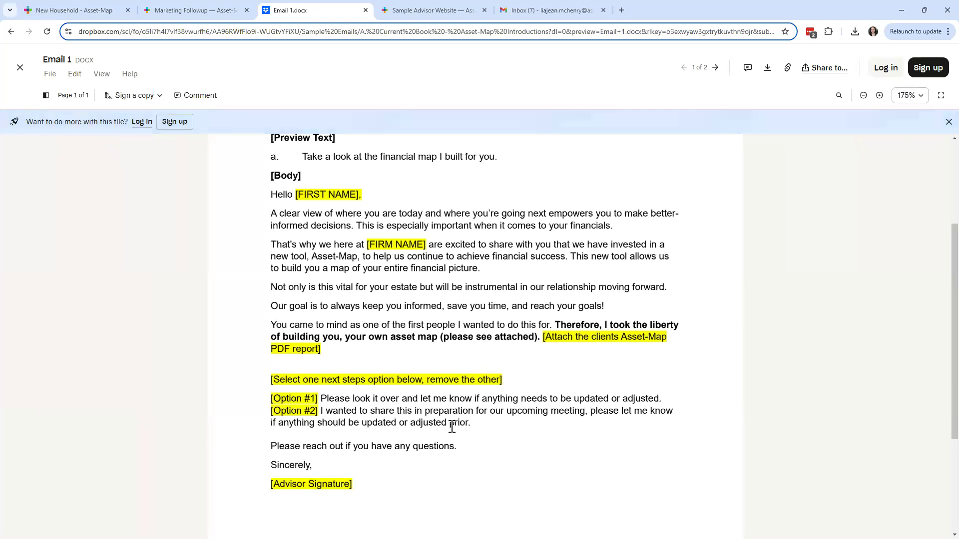
{"action": "left_click", "coordinate": [20, 67]}
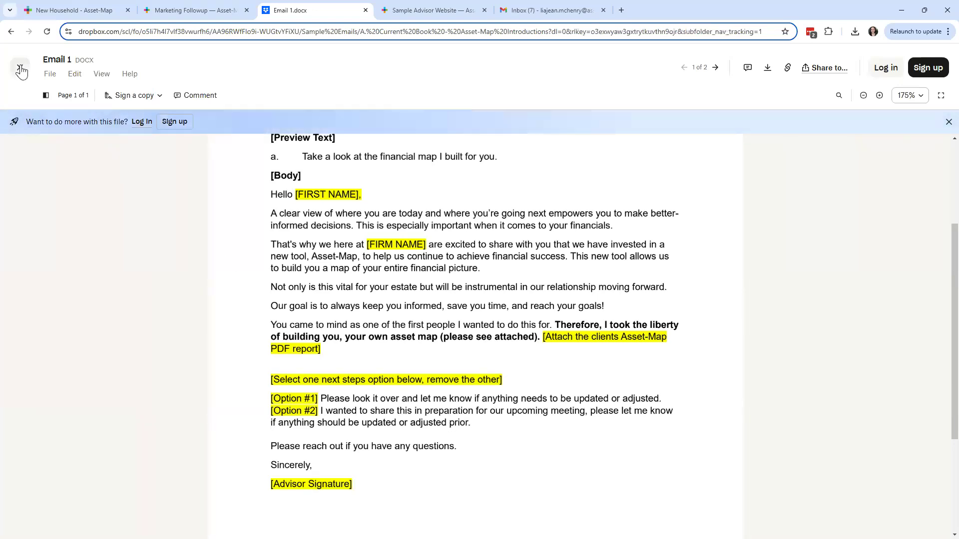
{"action": "left_click", "coordinate": [296, 284]}
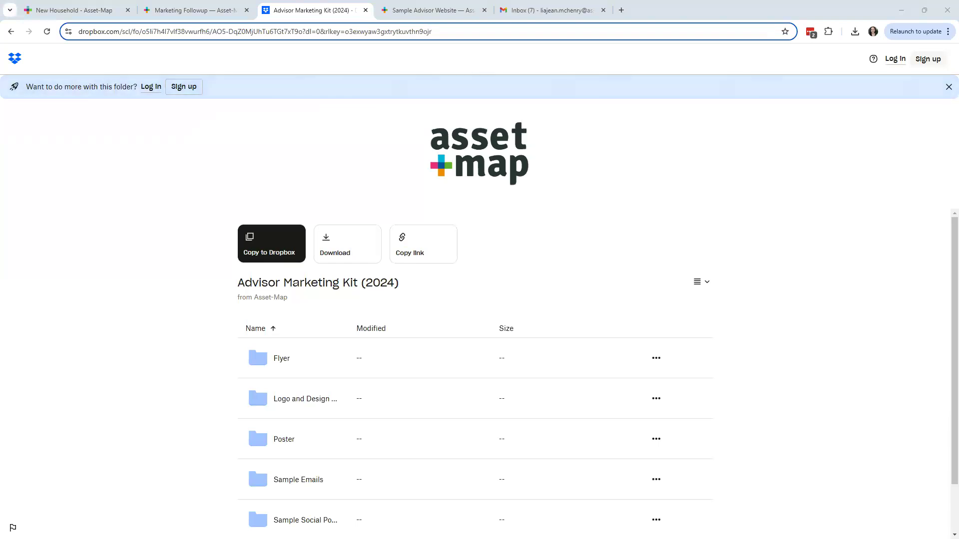
- Switch to the Marketing Followup page, review the Download the Marketing Kit section, and check the sample advisor website it links to
{"action": "left_click", "coordinate": [190, 11]}
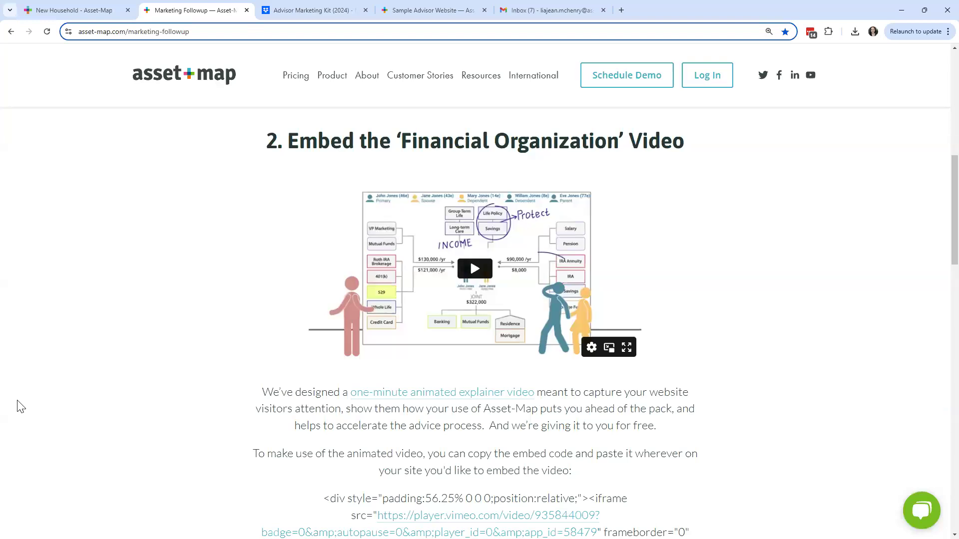
{"action": "scroll", "coordinate": [439, 250], "scroll_direction": "up", "scroll_amount": 3}
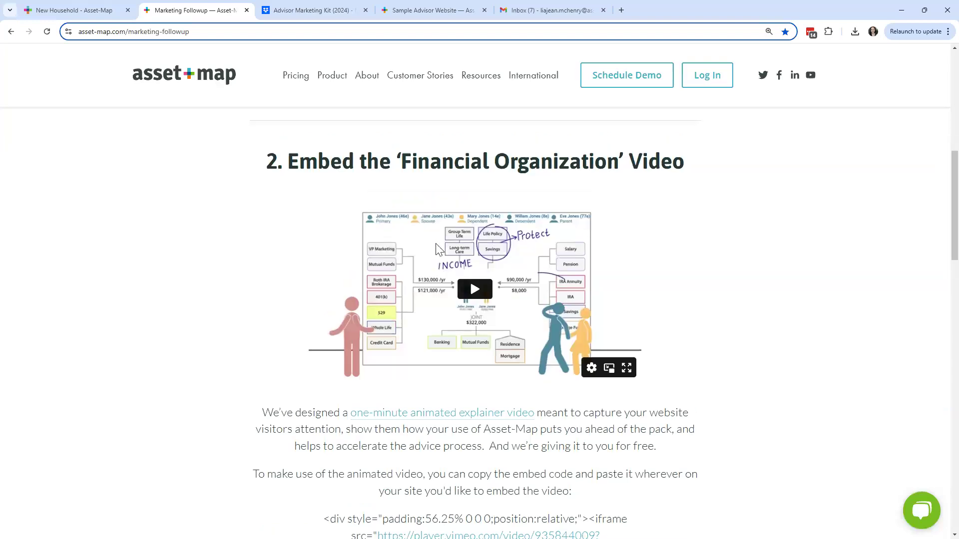
{"action": "scroll", "coordinate": [439, 250], "scroll_direction": "up", "scroll_amount": 2}
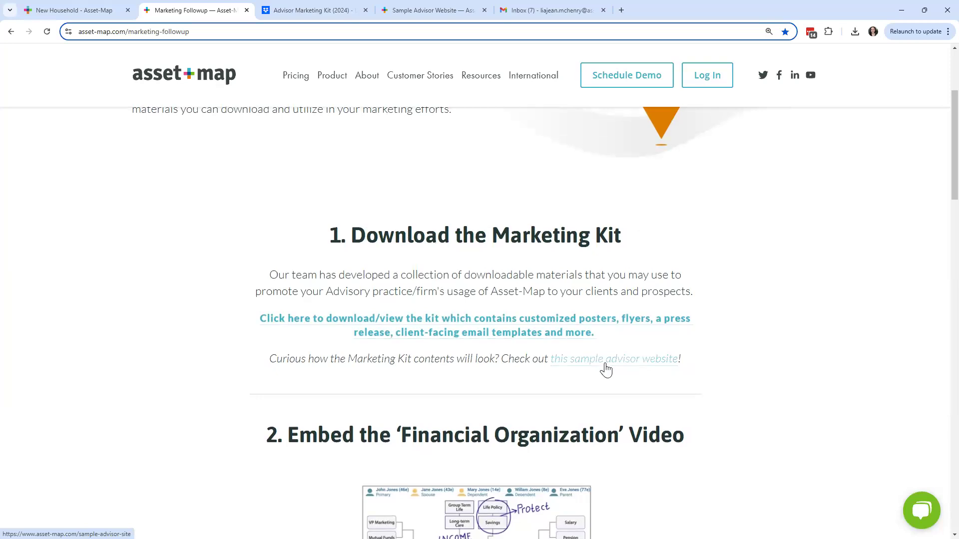
{"action": "left_click", "coordinate": [414, 10]}
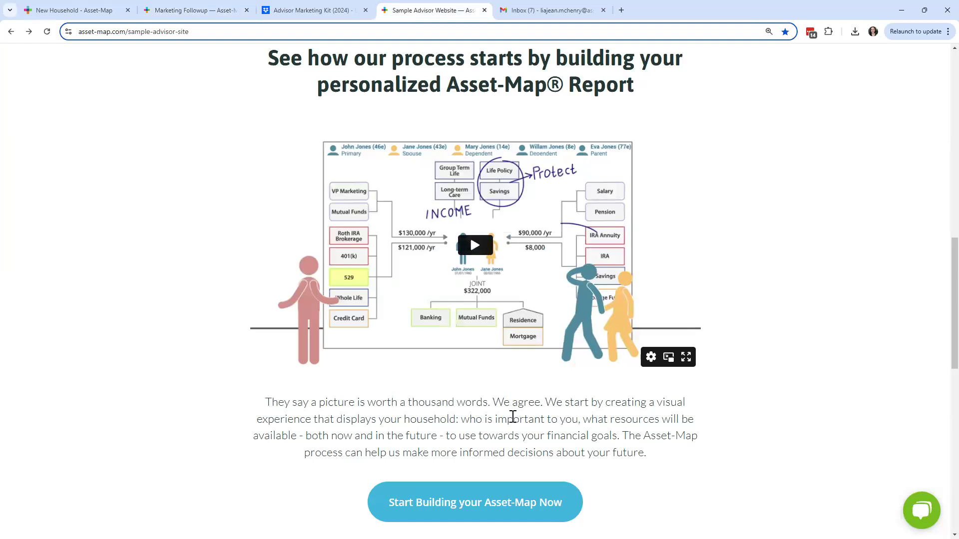
{"action": "left_click", "coordinate": [210, 11]}
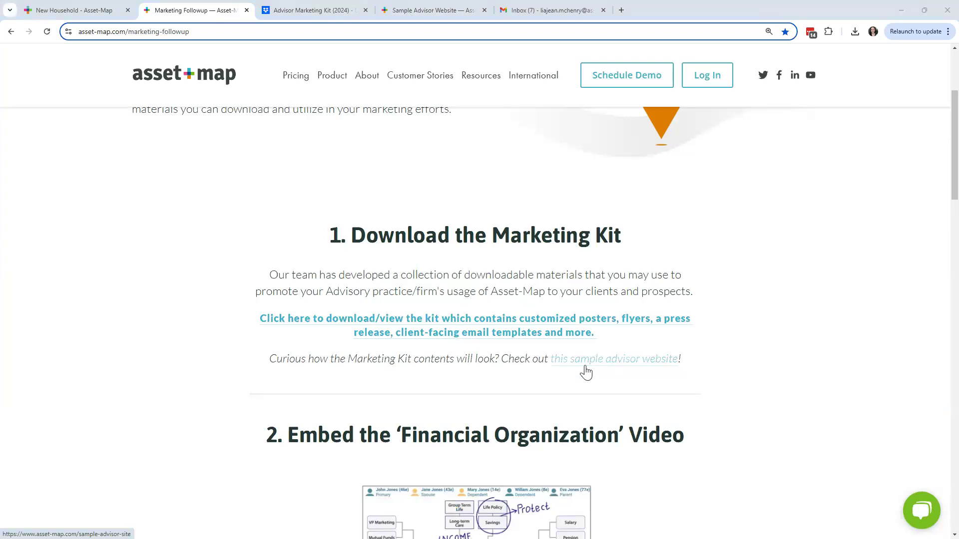
- Advance the presentation to the Email/Mail Campaigns slide, and return to the browser
{"action": "key", "text": "Right"}
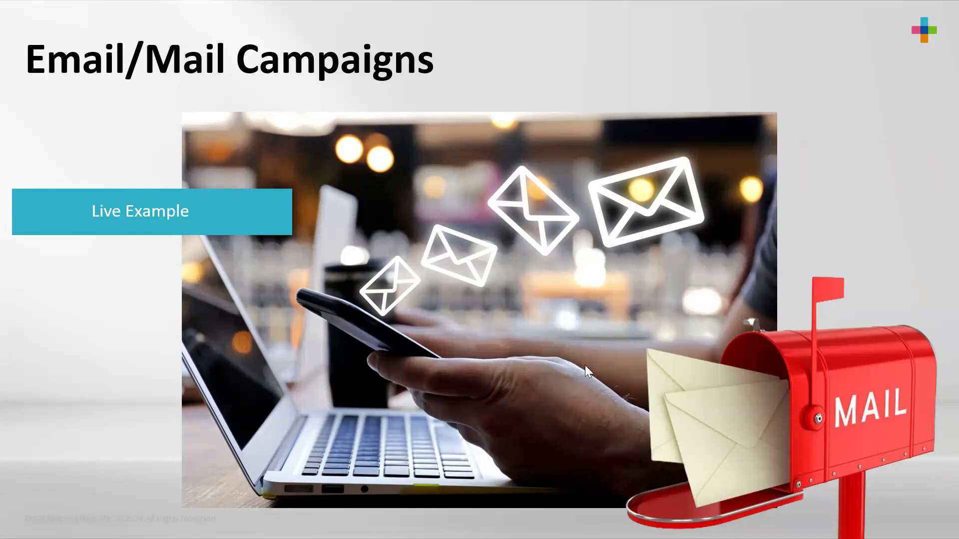
{"action": "key", "text": "alt+Tab"}
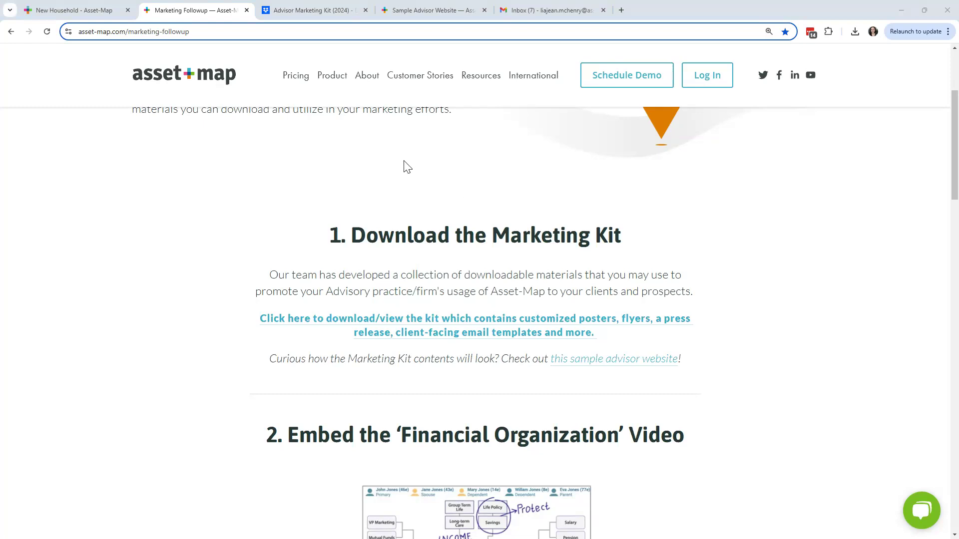
- Open Email 3.docx from the marketing kit's Sample Emails subfolder "B. Prospects & New Clients - Asset-Map Introductions" and review its body
{"action": "left_click", "coordinate": [292, 11]}
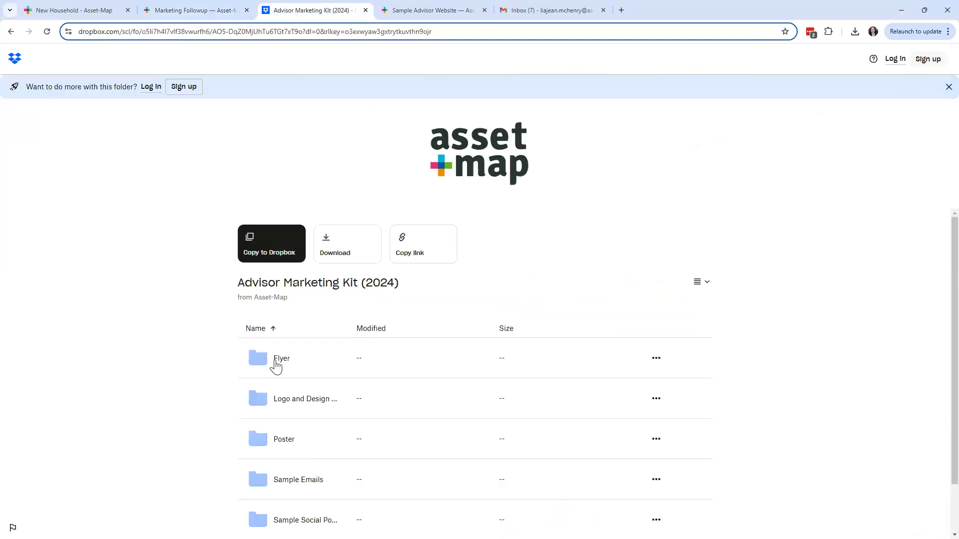
{"action": "left_click", "coordinate": [293, 481]}
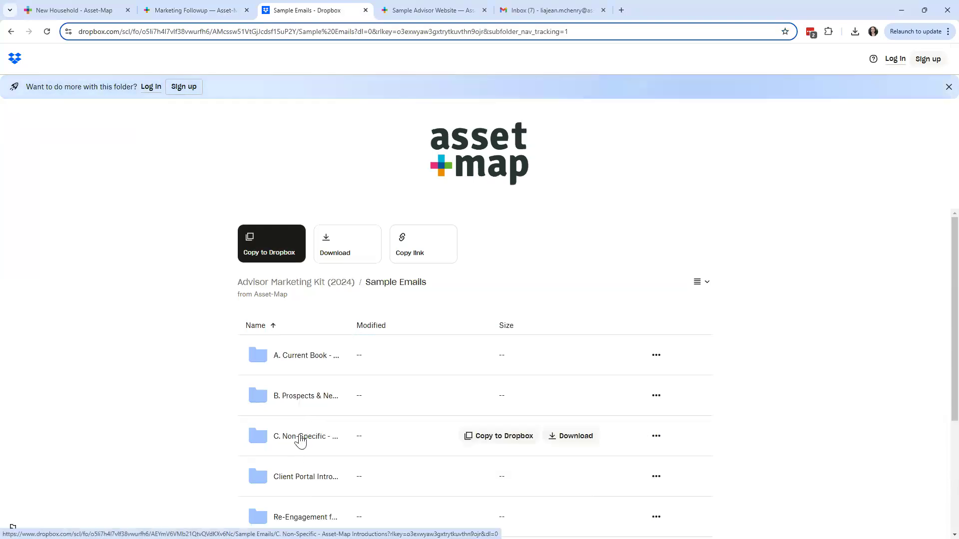
{"action": "left_click", "coordinate": [300, 397]}
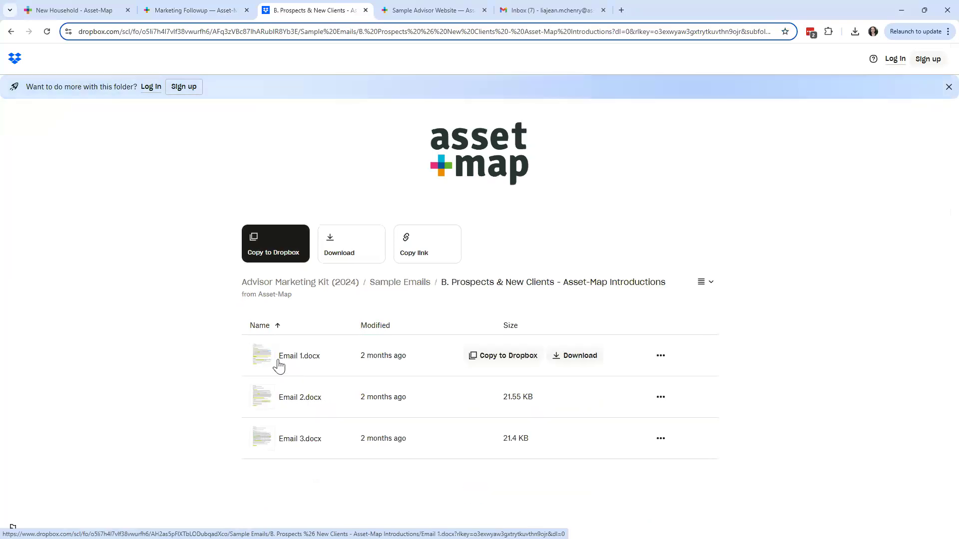
{"action": "left_click", "coordinate": [301, 440]}
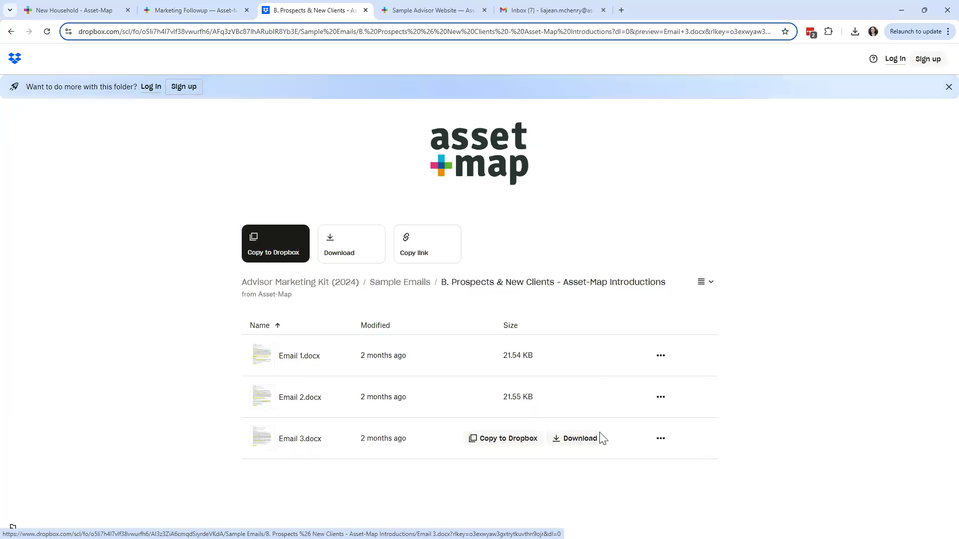
{"action": "scroll", "coordinate": [680, 334], "scroll_direction": "down", "scroll_amount": 2}
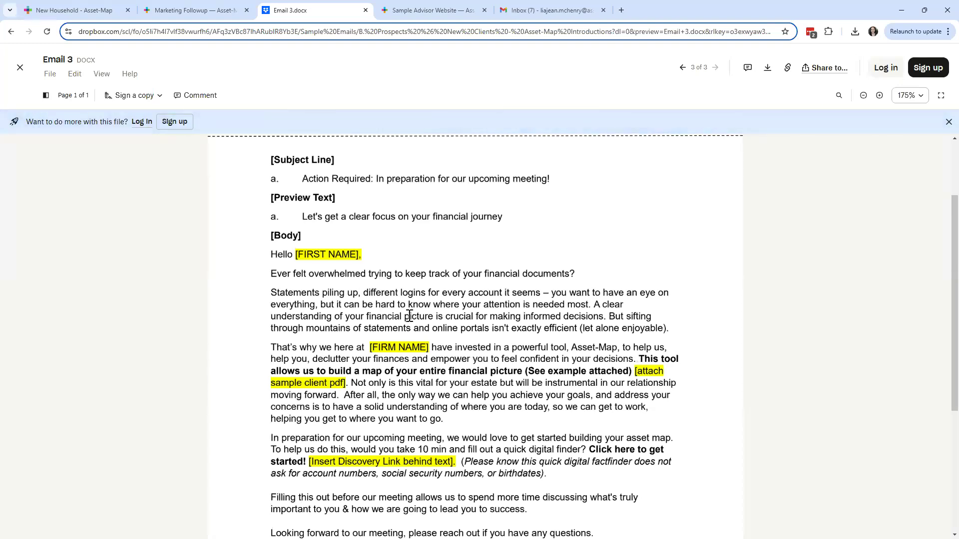
- Download Email 3.docx, open the downloaded copy in Word, and enable editing
{"action": "scroll", "coordinate": [410, 316], "scroll_direction": "up", "scroll_amount": 2}
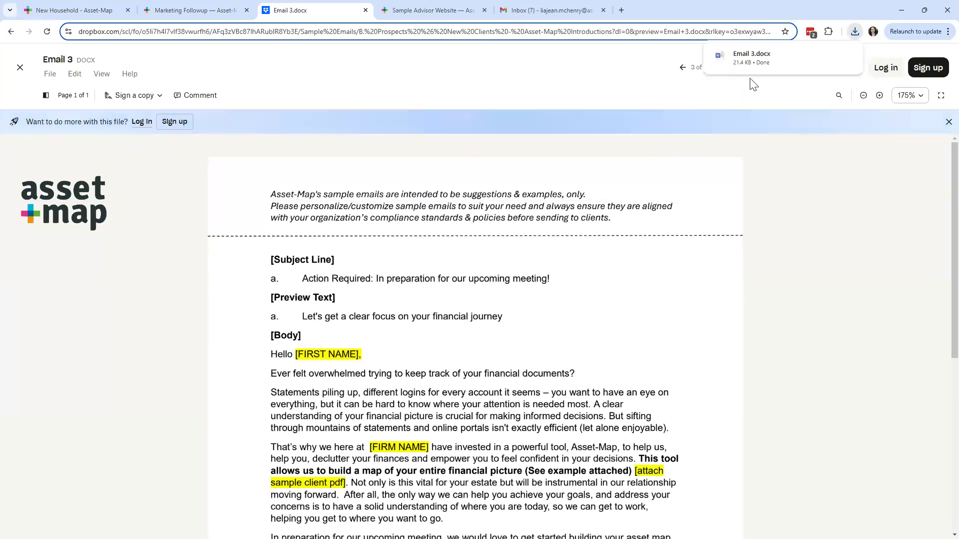
{"action": "left_click", "coordinate": [738, 62]}
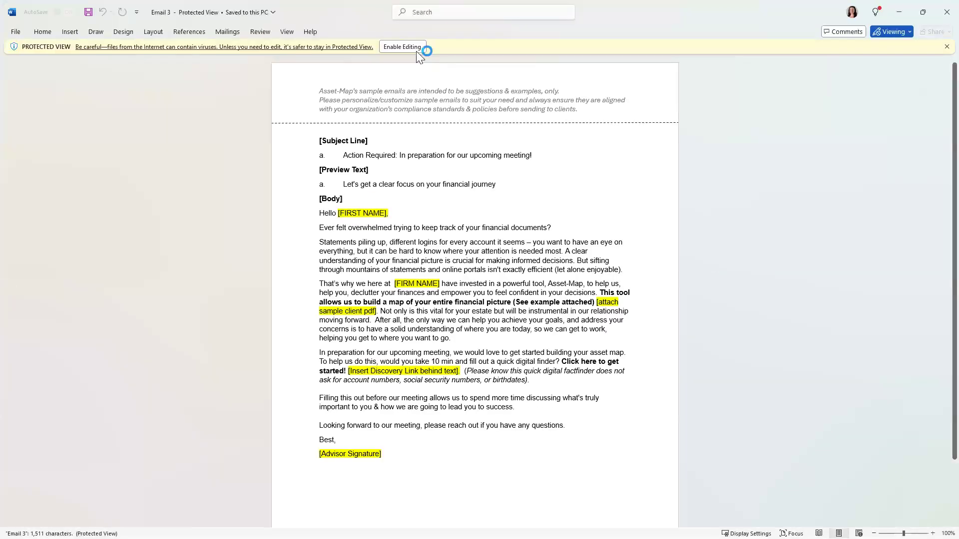
{"action": "left_click", "coordinate": [412, 48]}
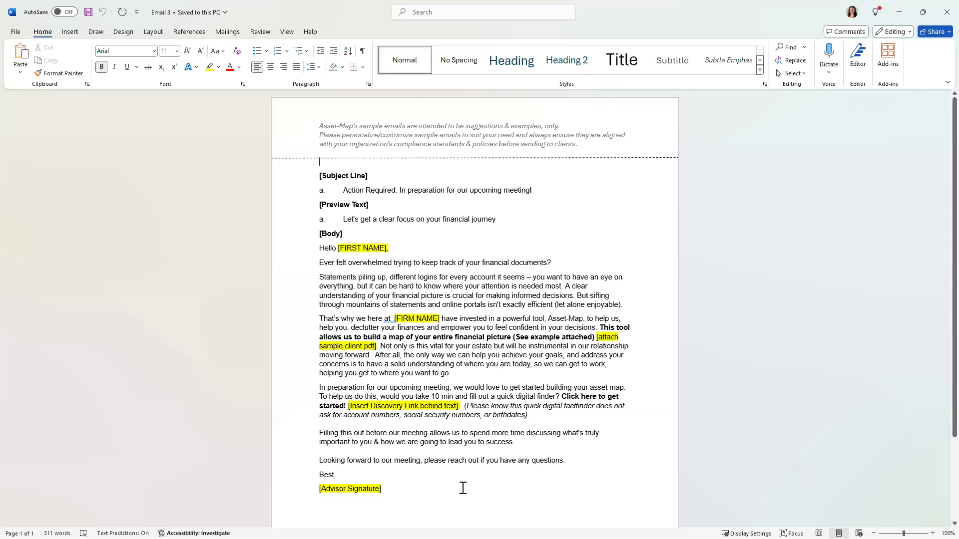
- Copy the email template text from the subject line through the advisor signature, and minimize Word
{"action": "mouse_move", "coordinate": [418, 495]}
{"action": "left_mouse_down"}
{"action": "mouse_move", "coordinate": [355, 429]}
{"action": "mouse_move", "coordinate": [326, 336]}
{"action": "mouse_move", "coordinate": [312, 184]}
{"action": "left_mouse_up"}
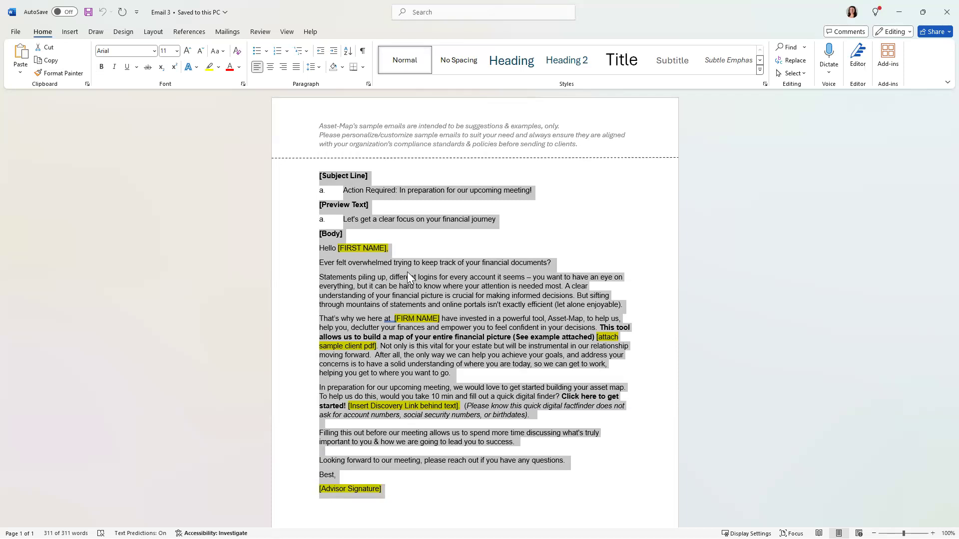
{"action": "left_click_drag", "start_coordinate": [439, 511], "coordinate": [307, 190]}
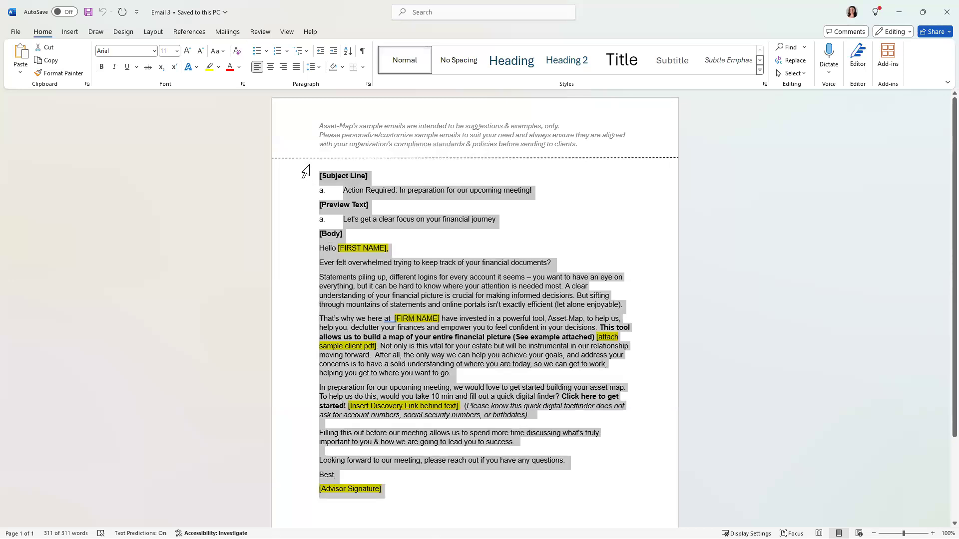
{"action": "right_click", "coordinate": [399, 275]}
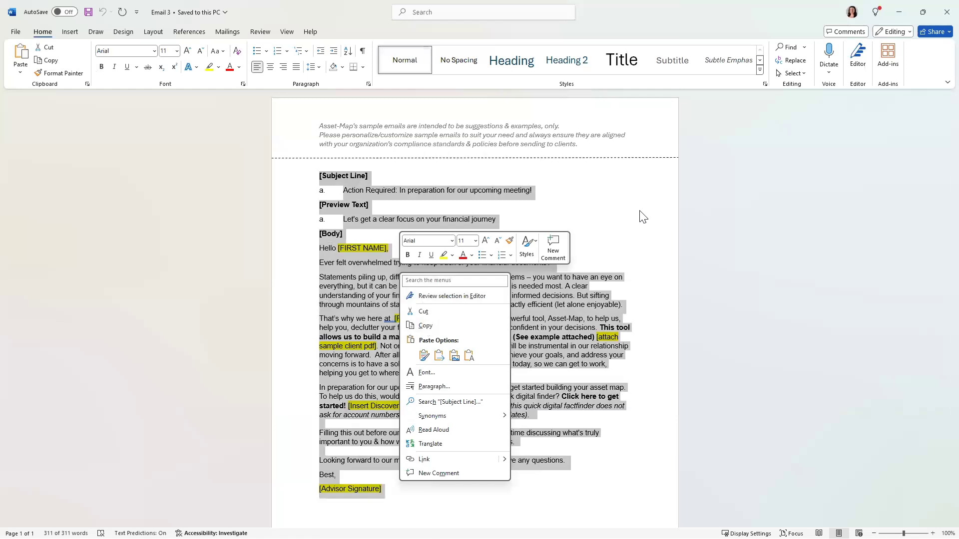
{"action": "key", "text": "Escape"}
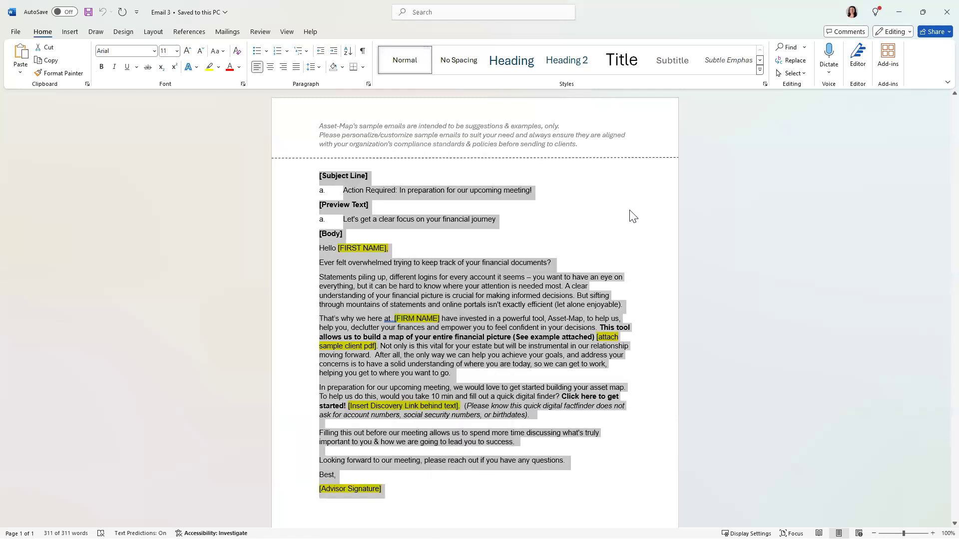
{"action": "left_click", "coordinate": [899, 14]}
- Switch to Gmail and paste the copied email template into the new message body above the signature
{"action": "left_click", "coordinate": [524, 11]}
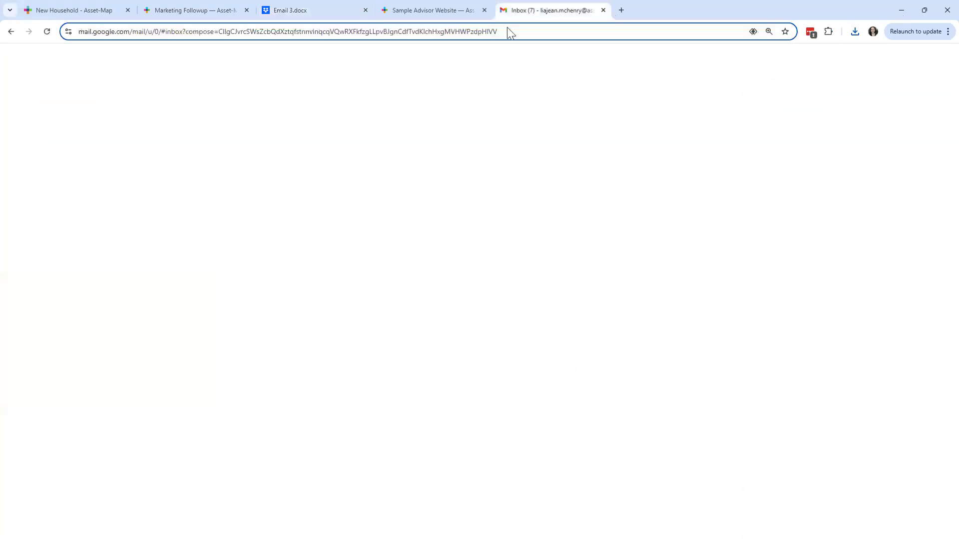
{"action": "left_click_drag", "start_coordinate": [98, 165], "coordinate": [90, 170]}
{"action": "key", "text": "BackSpace"}
{"action": "key", "text": "BackSpace"}
{"action": "key", "text": "BackSpace"}
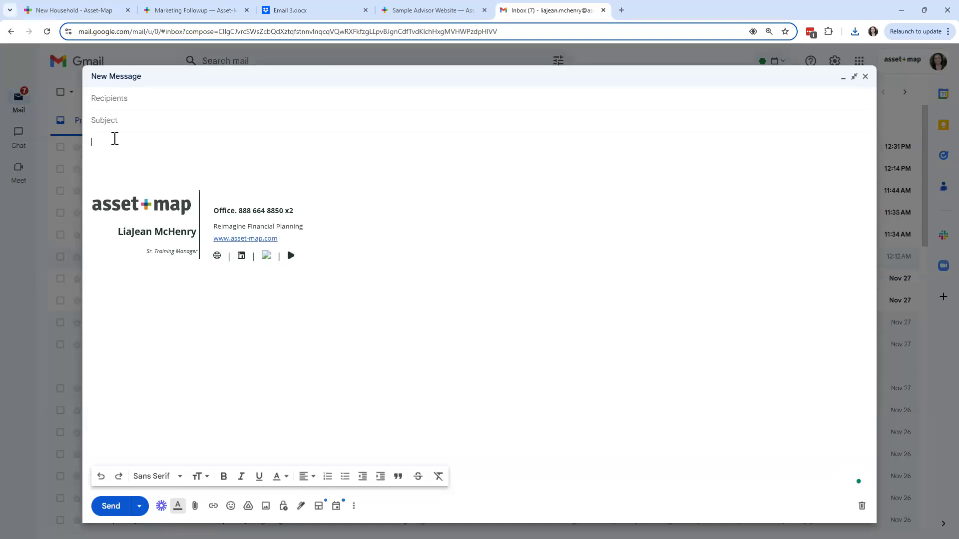
{"action": "type", "text": "[Subject Line] a.\tAction Required: In preparation for our upcoming meeting! [Preview Text] a.\tLet's get a clear focus on your financial journey [Body] Hello [FIRST NAME], Ever felt overwhelmed trying to keep track of your financial documents? Statements piling up, different logins for every account it seems – you want to have an eye on everything, but it can be hard to know where your attention is needed most. A clear understanding of your financial picture is crucial for making informed decisions. But sifting through mountains of statements and online portals isn't exactly efficient (let alone enjoyable). That's why we here at  [FIRM NAME] have invested in a powerful tool, Asset-Map, to help us, help you, declutter your finances and empower you to feel confident in your decisions. This tool allows us to build a map of your entire financial picture (See example attached) [attach sample client pdf]. Not only is this vital for your estate but will be instrumental in our relationship moving forward.  After all, the only way we can help you achieve your goals, and address your concerns is to have a solid understanding of where you are today, so we can get to work, helping you get to where you want to go. In preparation for our upcoming meeting, we would love to get started building your asset map. To help us do this, would you take 10 min and fill out a quick digital finder? Click here to get started! [Insert Discovery Link behind text].  (Please know this quick digital factfinder does not ask for account numbers, social security numbers, or birthdates). Filling this out before our meeting allows us to spend more time discussing what's truly important to you & how we are going to lead you to success. Looking forward to our meeting, please reach out if you have any questions. Best, [Advisor Signature]"}
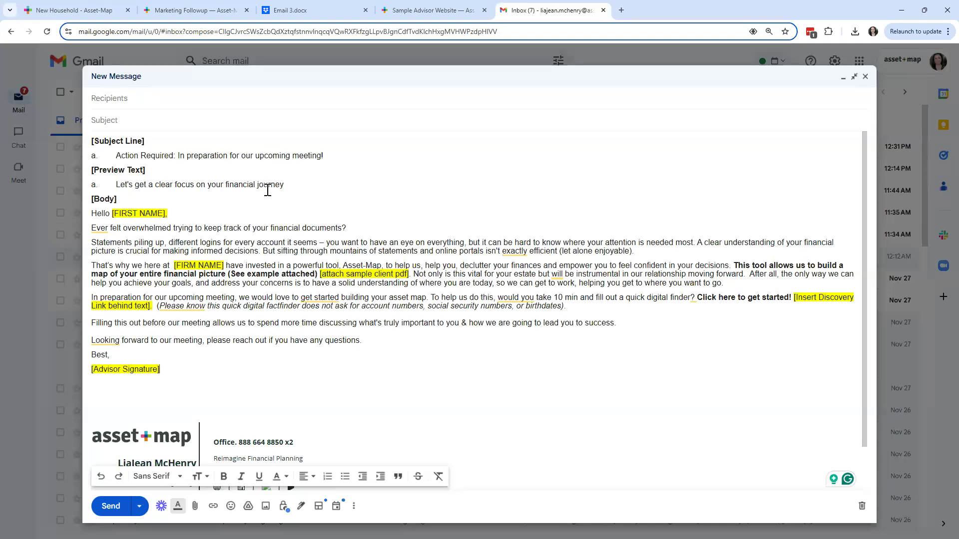
- Set the subject to "Let's get a clear focus on your financial journey" and delete the Subject Line and Preview Text sections from the body
{"action": "mouse_move", "coordinate": [285, 189]}
{"action": "left_mouse_down"}
{"action": "mouse_move", "coordinate": [119, 187]}
{"action": "mouse_move", "coordinate": [290, 189]}
{"action": "left_mouse_up"}
{"action": "key", "text": "ctrl+c"}
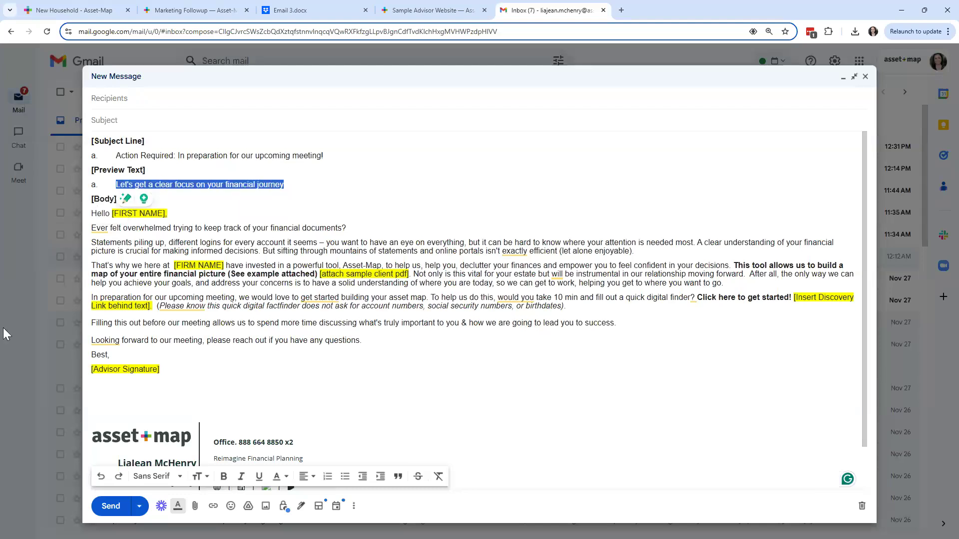
{"action": "left_click", "coordinate": [168, 115]}
{"action": "key", "text": "ctrl+v"}
{"action": "left_click_drag", "start_coordinate": [292, 186], "coordinate": [128, 178]}
{"action": "key", "text": "BackSpace"}
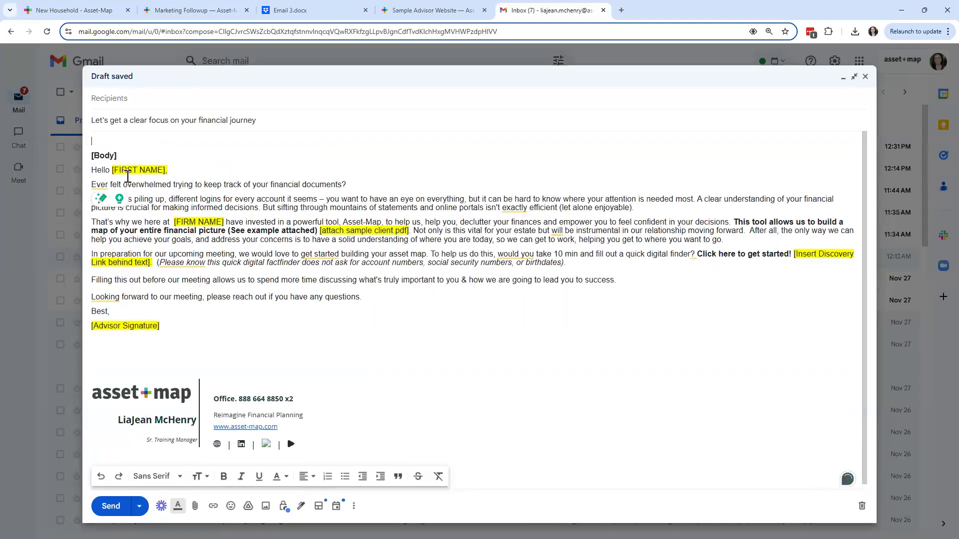
- Delete the [Body] label and the blank line above the greeting so the message starts at "Hello"
{"action": "left_click", "coordinate": [94, 170]}
{"action": "key", "text": "BackSpace"}
{"action": "key", "text": "BackSpace"}
{"action": "key", "text": "BackSpace"}
{"action": "key", "text": "BackSpace"}
{"action": "key", "text": "BackSpace"}
{"action": "key", "text": "BackSpace"}
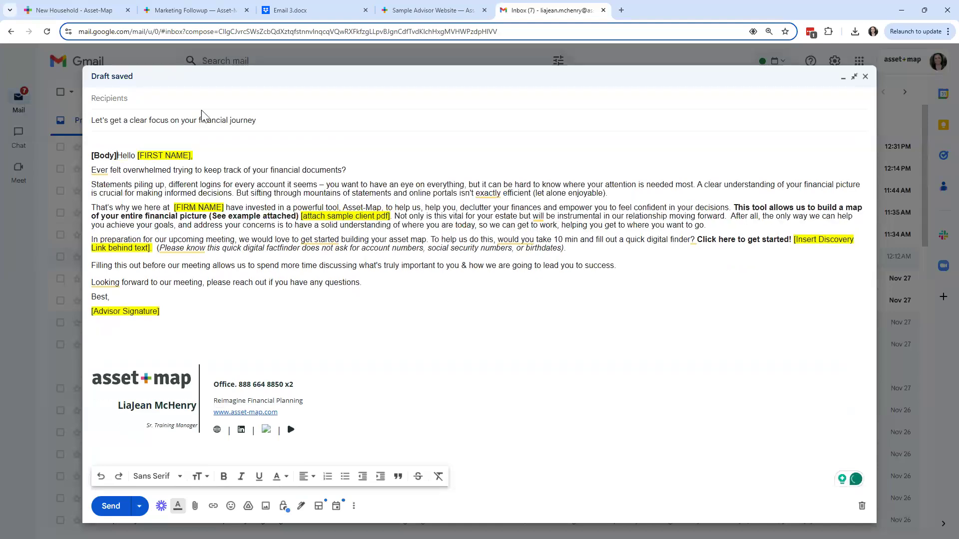
{"action": "key", "text": "BackSpace"}
{"action": "key", "text": "BackSpace"}
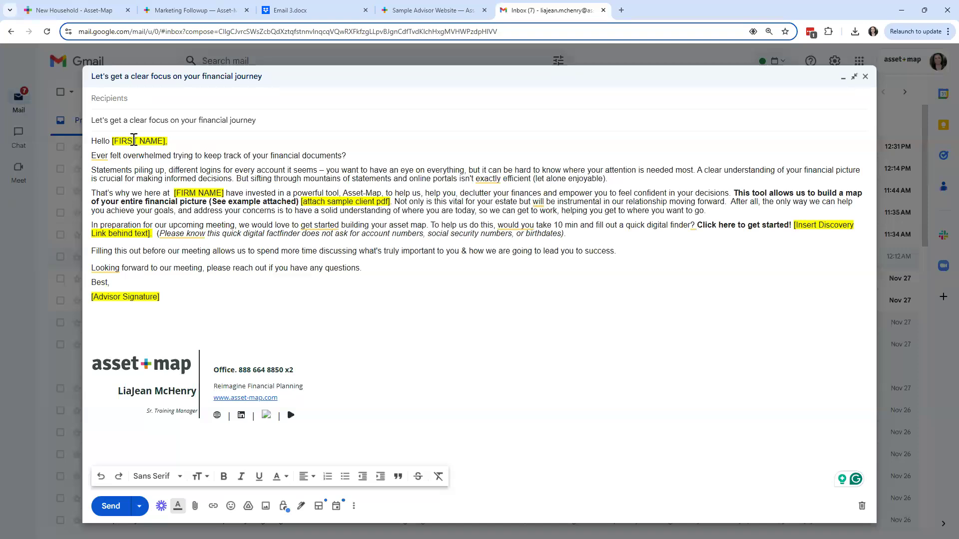
- Replace the greeting and its first name placeholder with "Hi There"
{"action": "left_click", "coordinate": [166, 142]}
{"action": "key", "text": "BackSpace"}
{"action": "key", "text": "BackSpace"}
{"action": "key", "text": "BackSpace"}
{"action": "key", "text": "BackSpace"}
{"action": "key", "text": "BackSpace"}
{"action": "key", "text": "BackSpace"}
{"action": "key", "text": "BackSpace"}
{"action": "key", "text": "BackSpace"}
{"action": "key", "text": "BackSpace"}
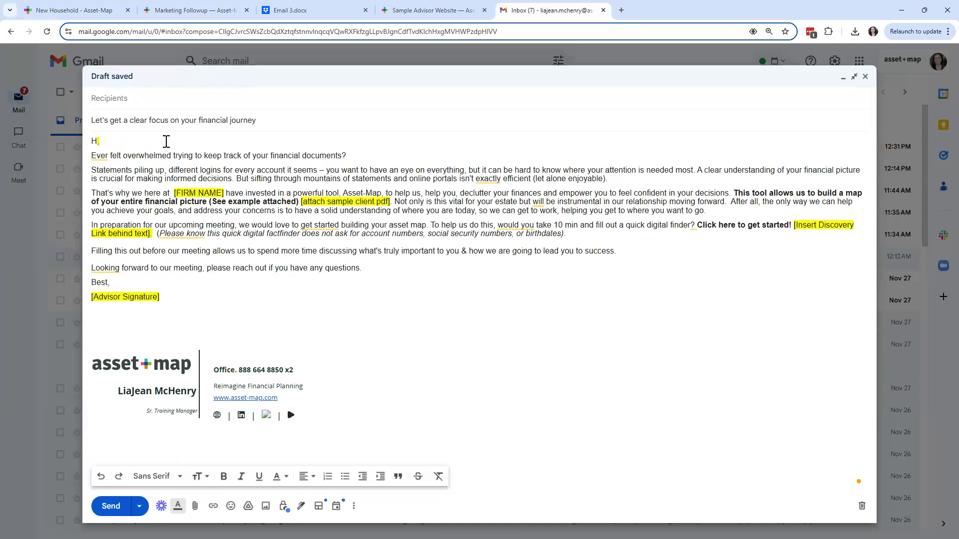
{"action": "type", "text": "i There"}
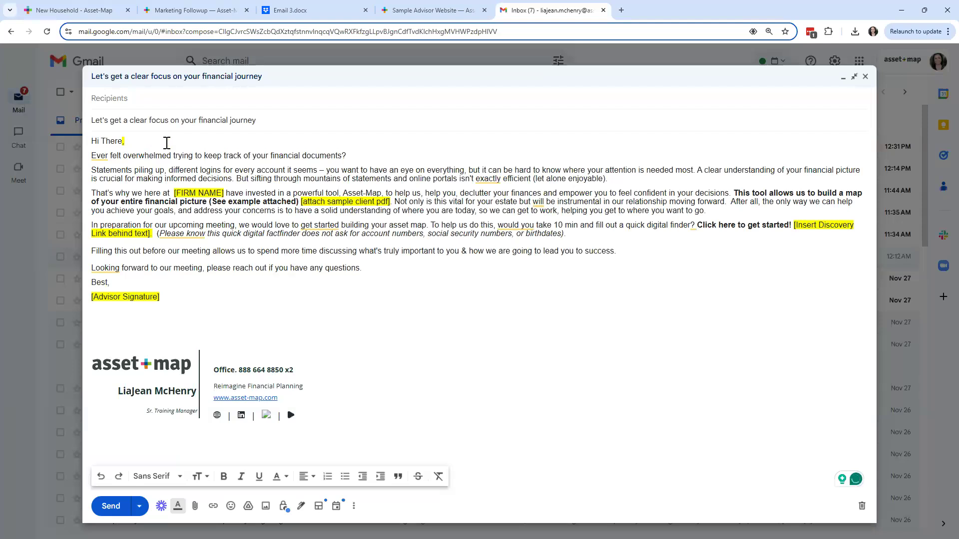
- Insert "Main Street Financial Services" before the [FIRM NAME] placeholder in the message body
{"action": "left_click", "coordinate": [172, 196]}
{"action": "type", "text": "Main Street F"}
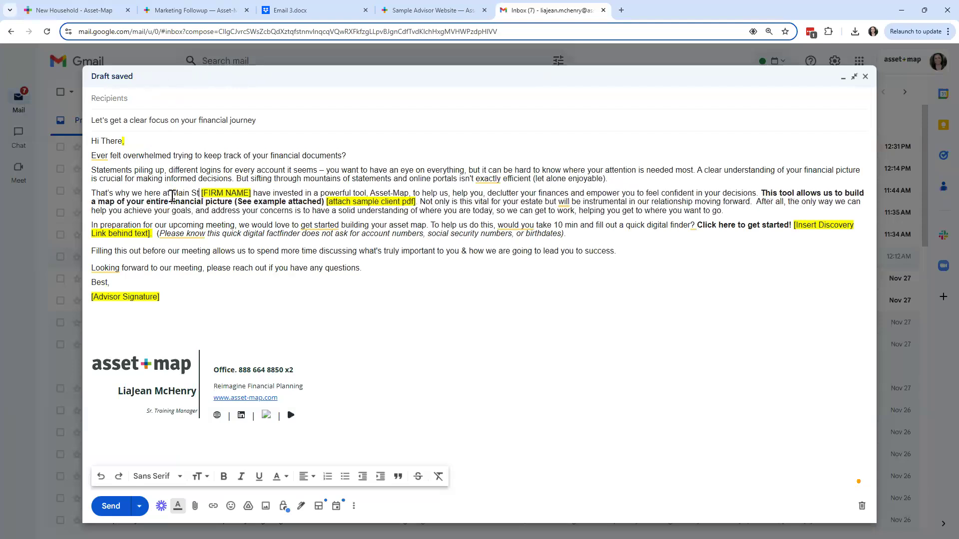
{"action": "type", "text": "inancial "}
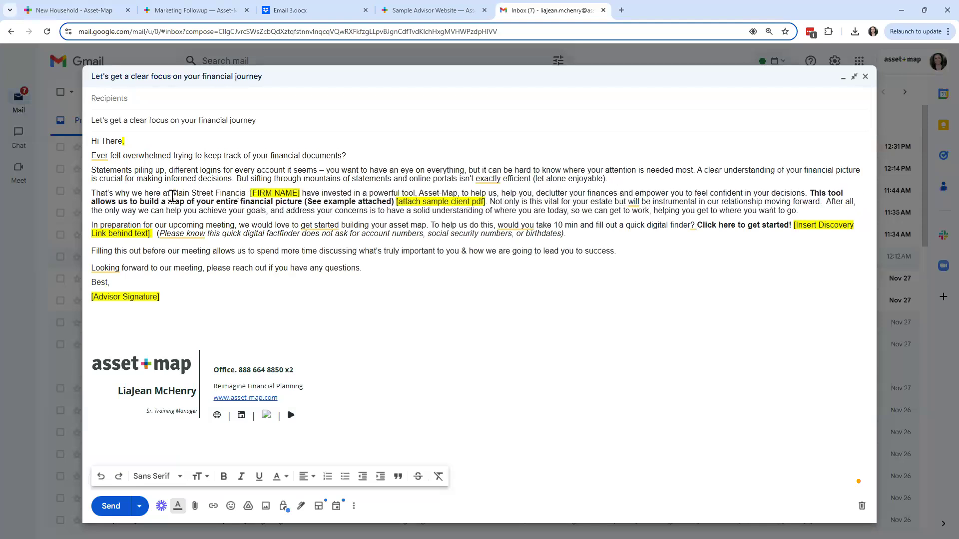
{"action": "type", "text": "Service"}
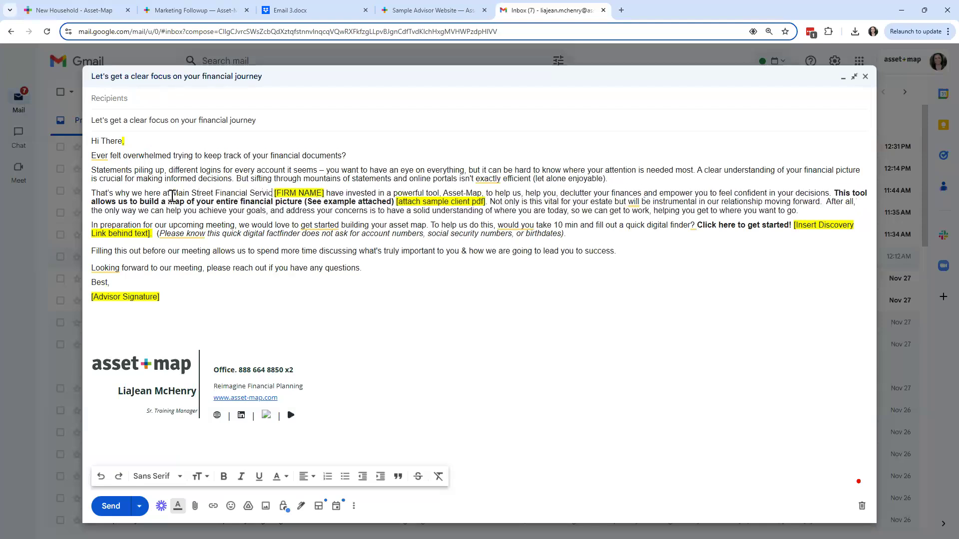
{"action": "type", "text": "s"}
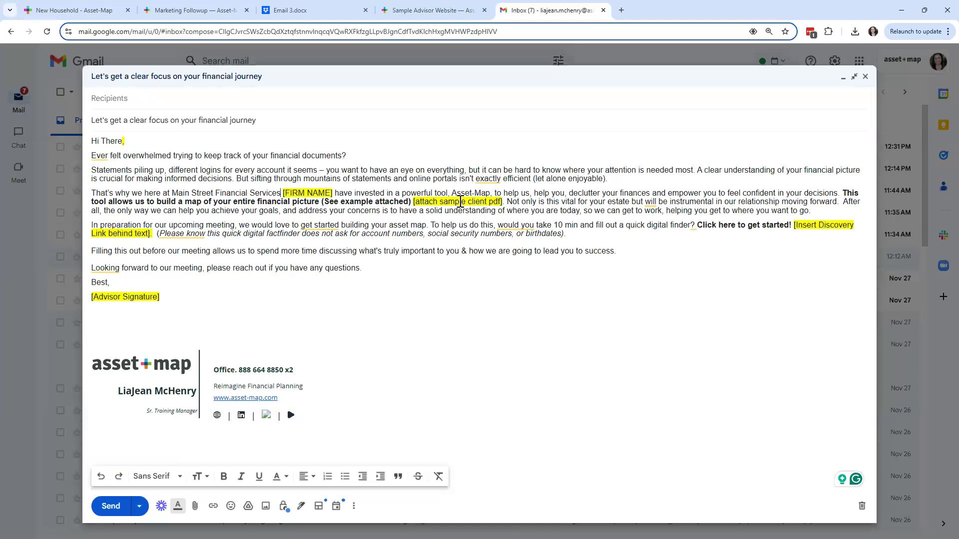
- Switch to Dropbox, close the Email 3 preview, and return to the Sample Emails folder
{"action": "left_click", "coordinate": [279, 10]}
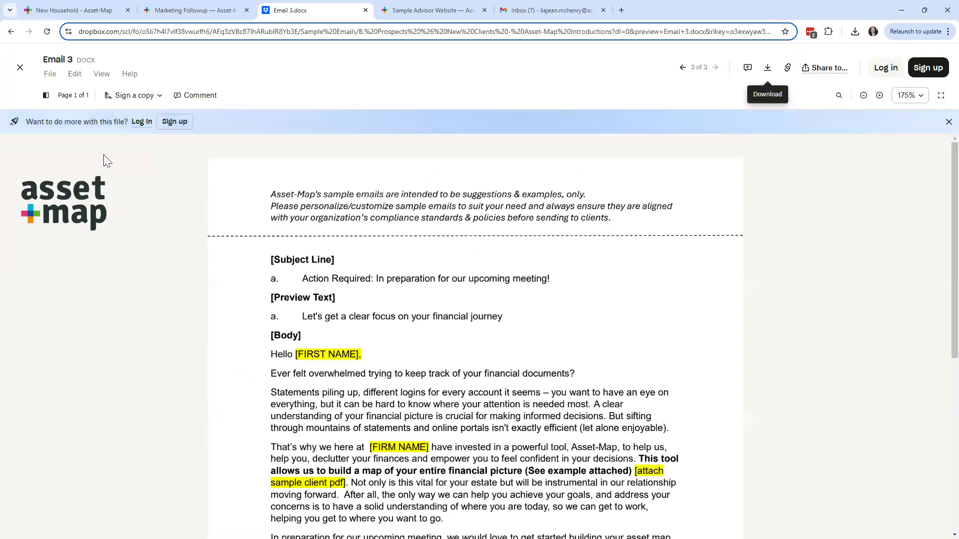
{"action": "left_click", "coordinate": [20, 68]}
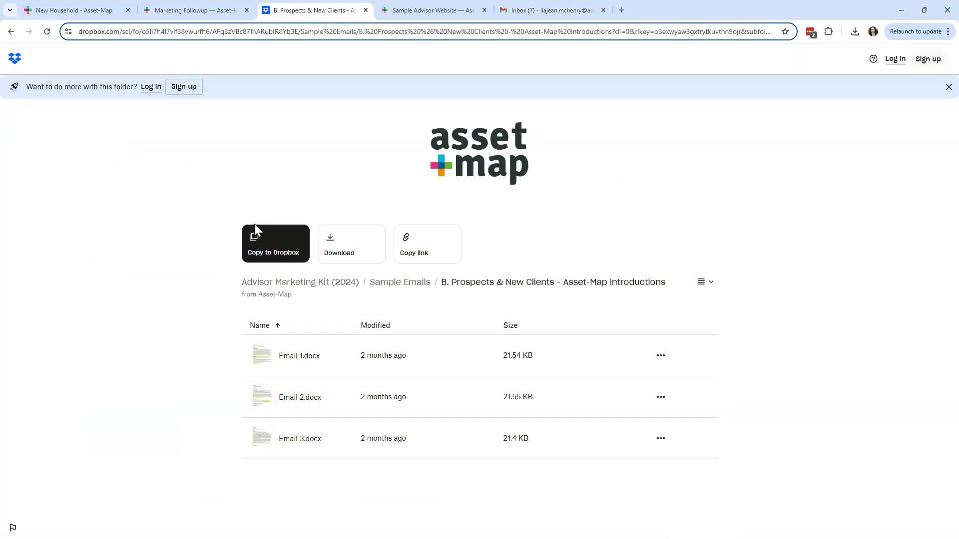
{"action": "left_click", "coordinate": [402, 283]}
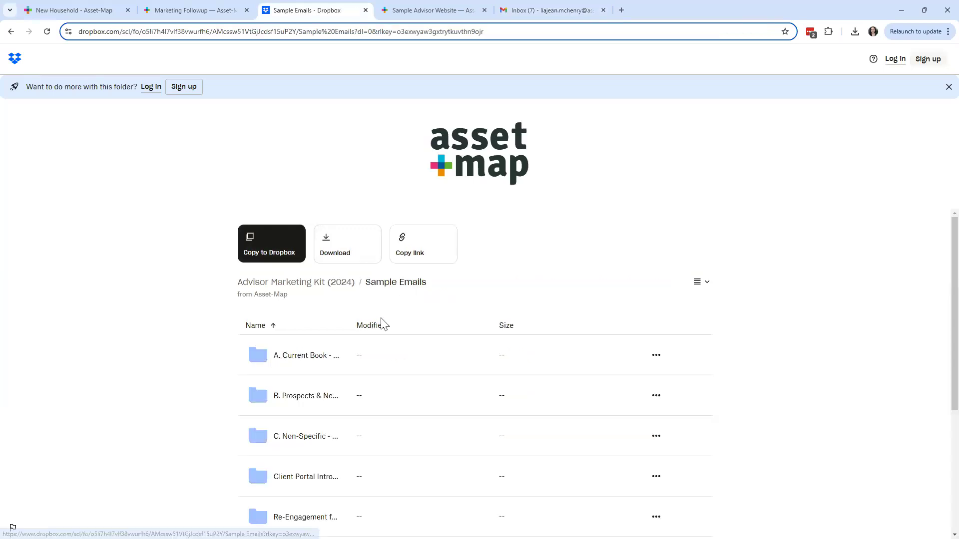
- Open the Sample Client - Asset-Map Report PDF in the Sample Emails folder and download it
{"action": "scroll", "coordinate": [351, 349], "scroll_direction": "down", "scroll_amount": 4}
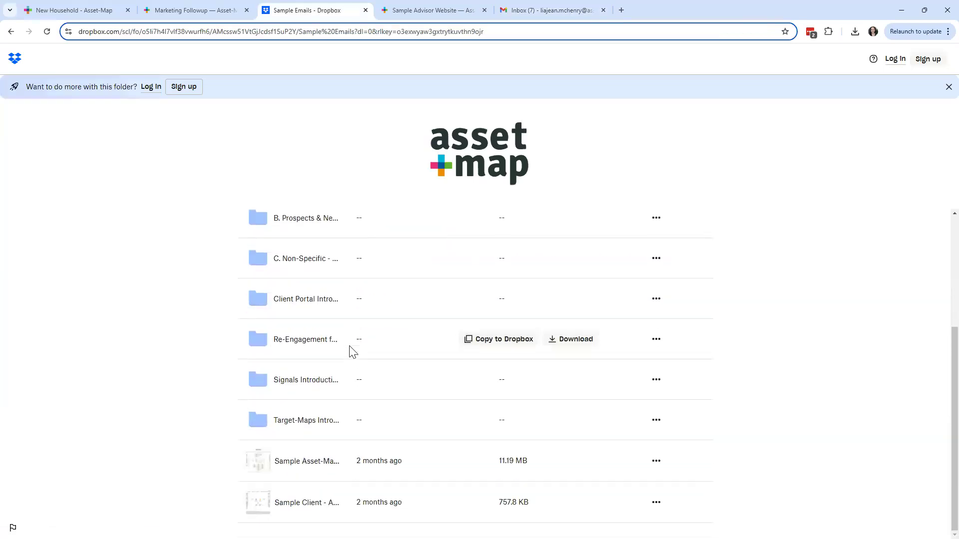
{"action": "left_click", "coordinate": [295, 506]}
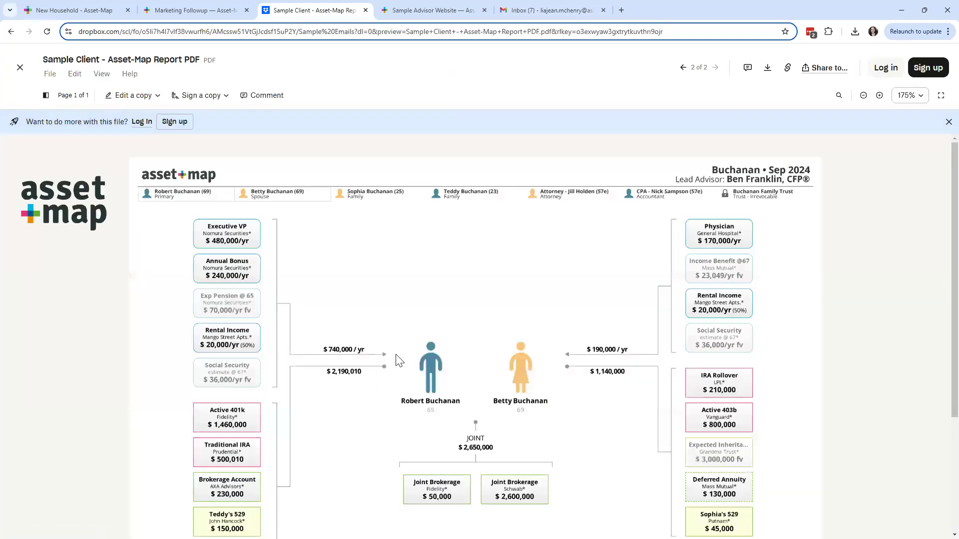
{"action": "left_click", "coordinate": [768, 73]}
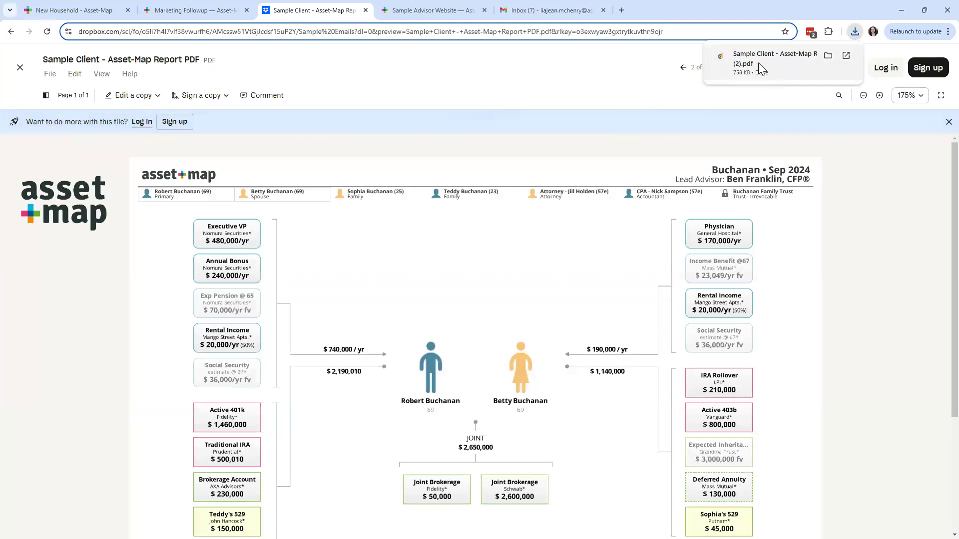
- Switch to Gmail and delete the [FIRM NAME] and [attach sample client pdf] placeholders from the message body
{"action": "left_click", "coordinate": [549, 14]}
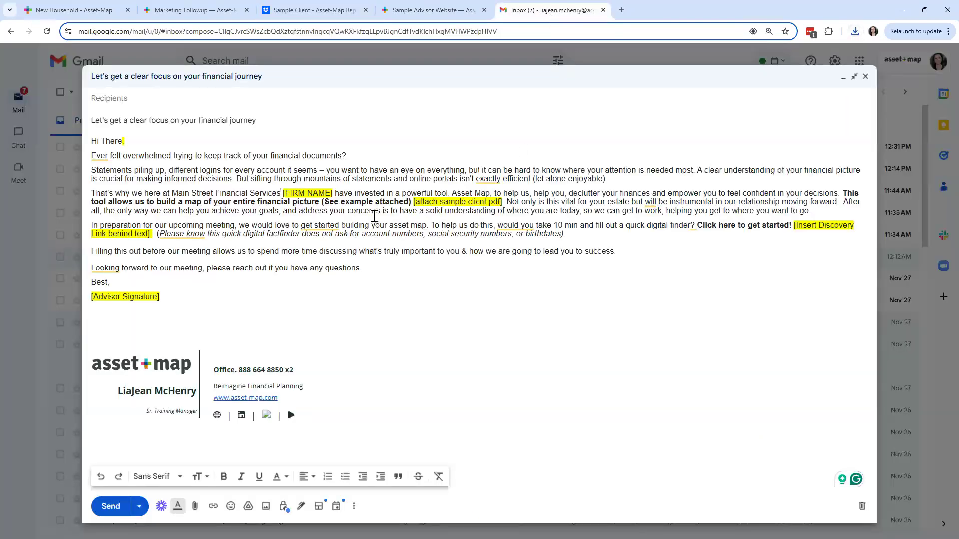
{"action": "left_click_drag", "start_coordinate": [336, 192], "coordinate": [282, 193]}
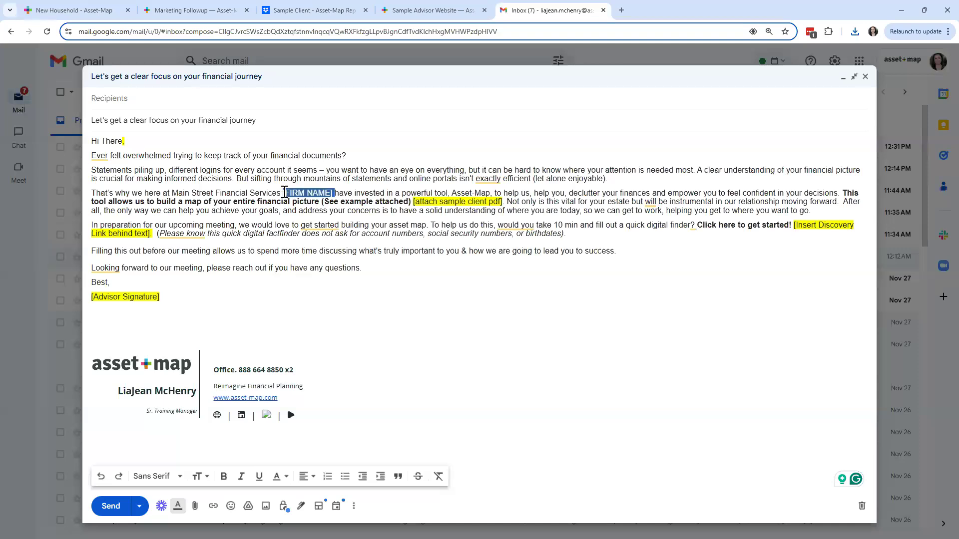
{"action": "key", "text": "BackSpace"}
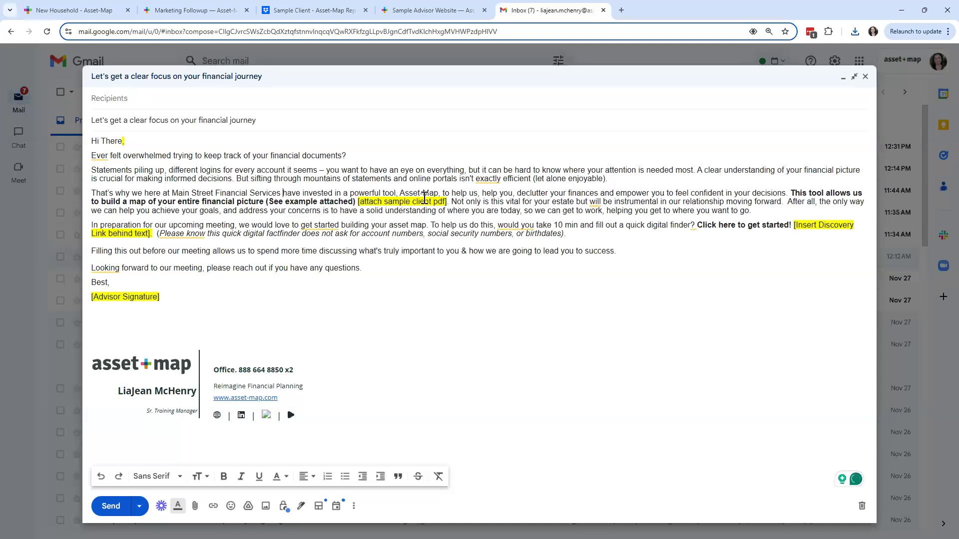
{"action": "left_click_drag", "start_coordinate": [449, 203], "coordinate": [358, 203]}
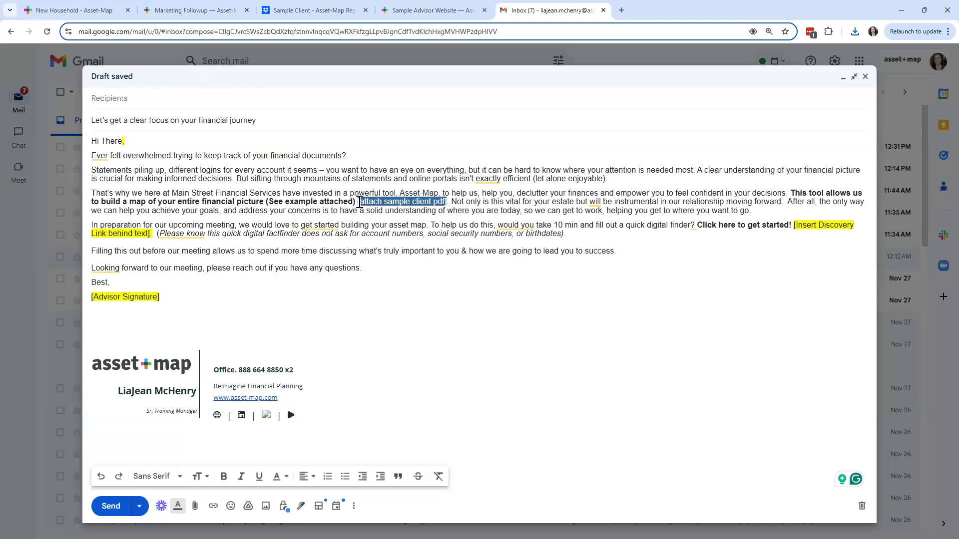
{"action": "key", "text": "BackSpace"}
{"action": "key", "text": "BackSpace"}
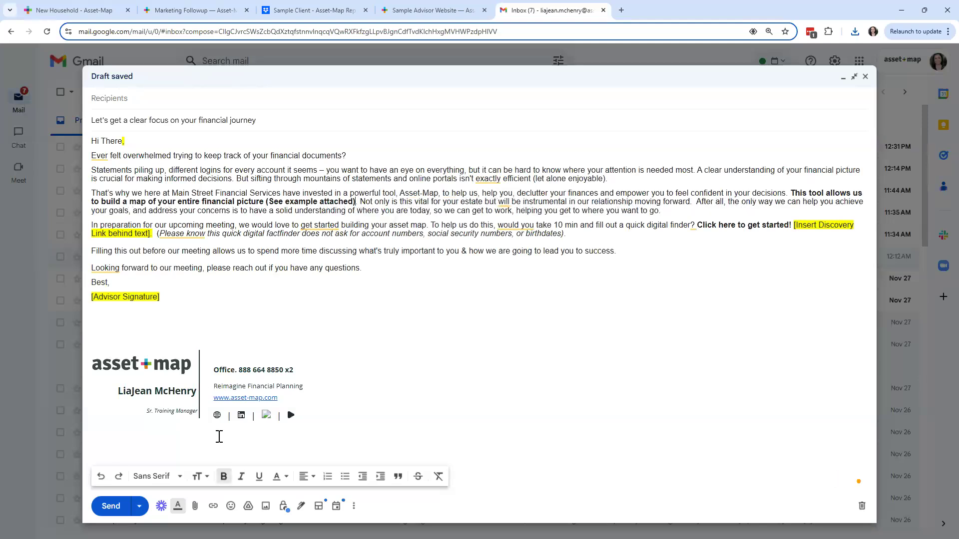
- Attach the downloaded file "Sample Client - Asset-Map Report PDF (2).pdf" to the message
{"action": "left_click", "coordinate": [214, 507]}
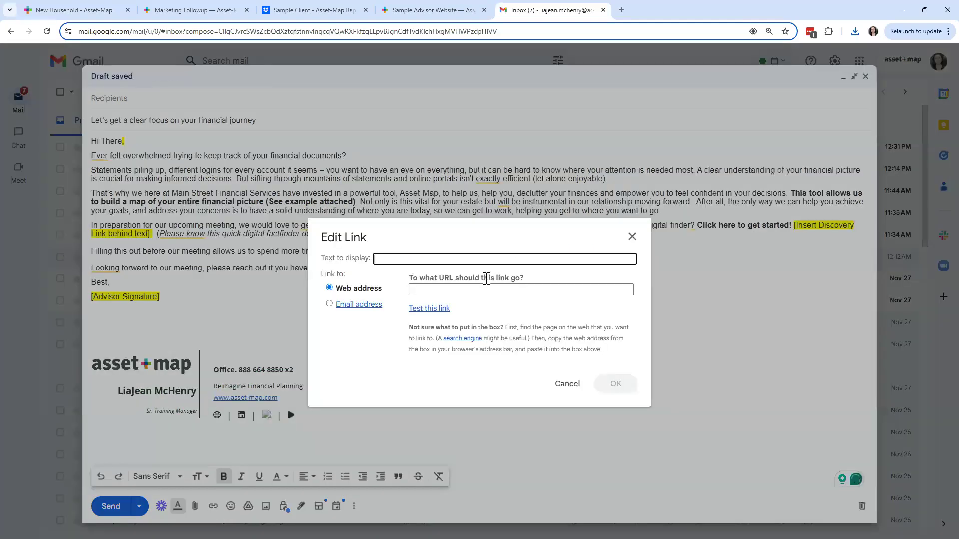
{"action": "left_click", "coordinate": [633, 237]}
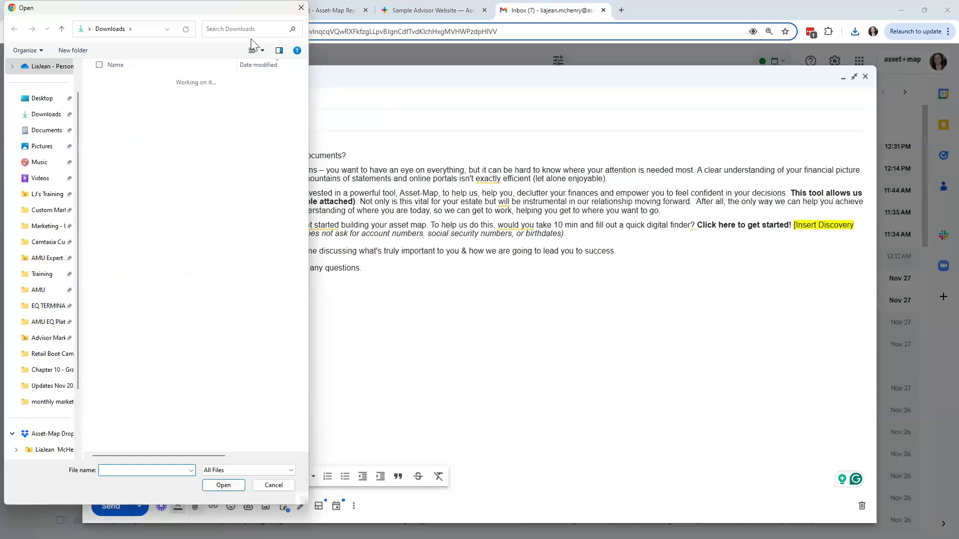
{"action": "left_click_drag", "start_coordinate": [234, 12], "coordinate": [243, 316]}
{"action": "key", "text": "Escape"}
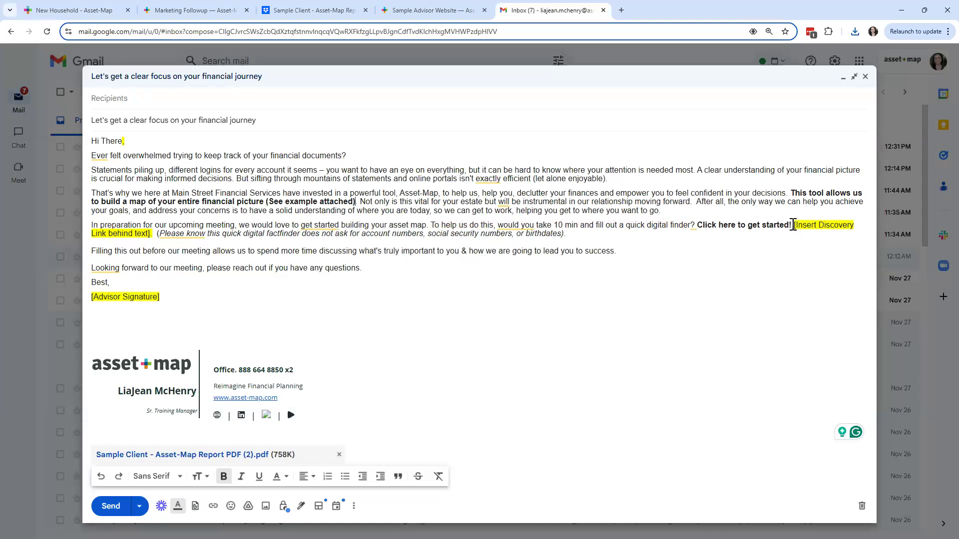
- Switch to Asset-Map, choose Discovery as the way to add a household, and copy the inbound Personal Discovery Link
{"action": "left_click", "coordinate": [78, 8]}
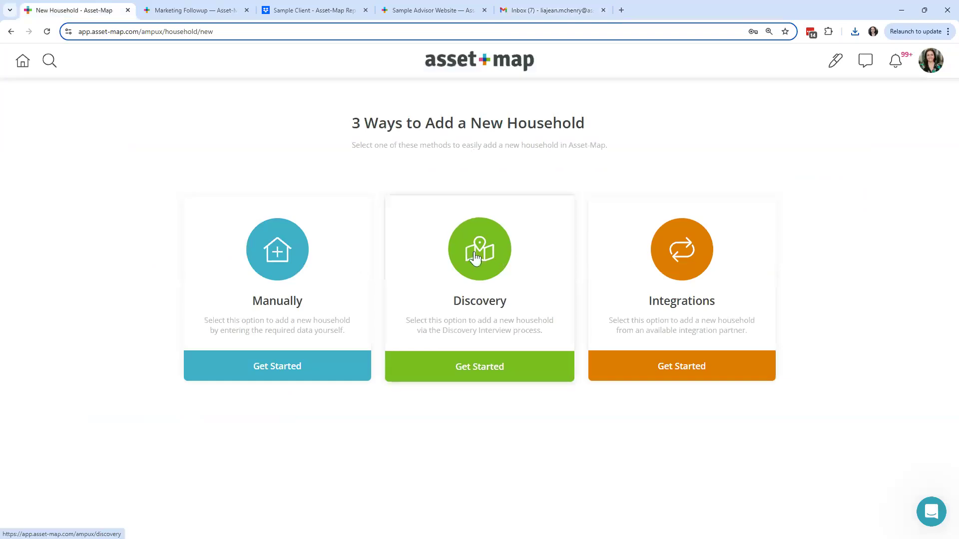
{"action": "left_click", "coordinate": [477, 256]}
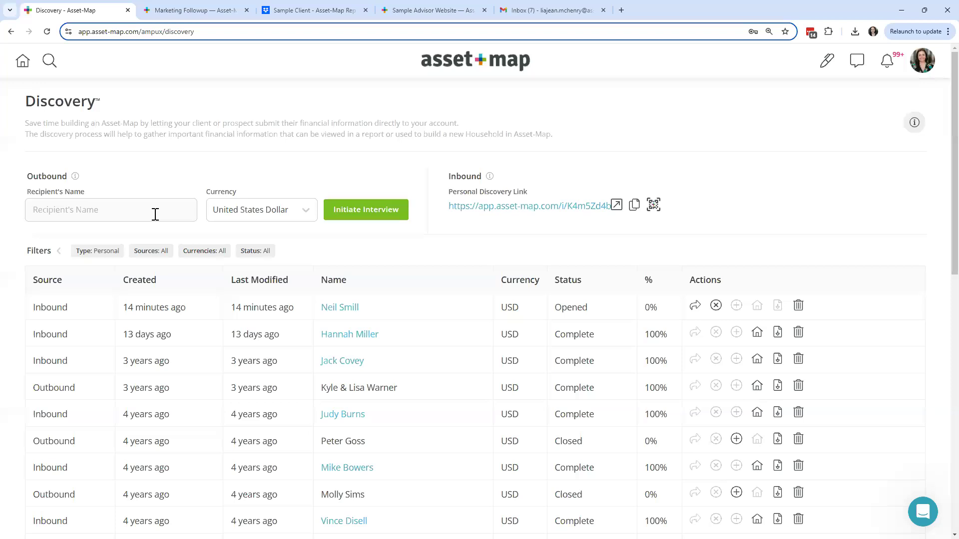
{"action": "left_click", "coordinate": [631, 209]}
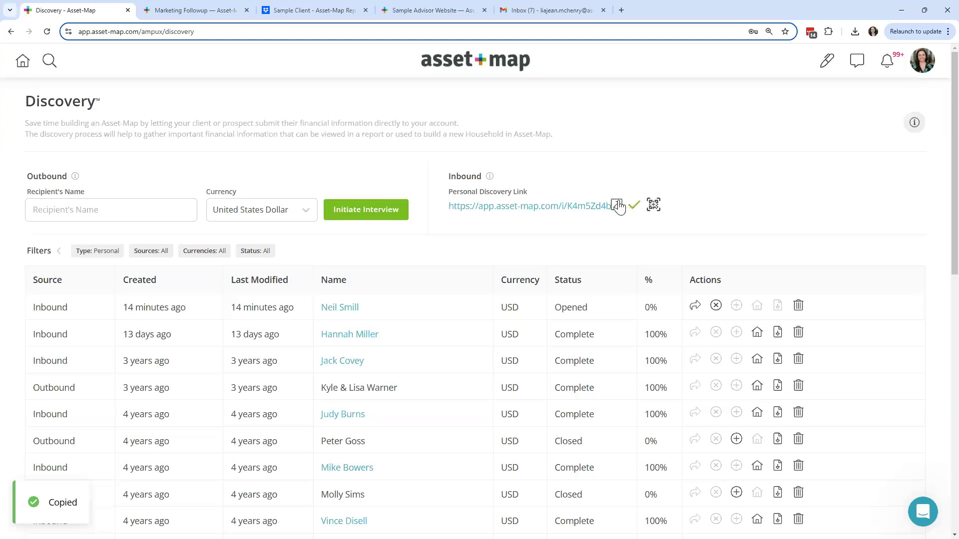
- Return to the Gmail draft and link the text "Click here to get started!" to the copied Personal Discovery Link
{"action": "left_click", "coordinate": [544, 10]}
{"action": "left_click_drag", "start_coordinate": [699, 225], "coordinate": [792, 226]}
{"action": "left_click", "coordinate": [727, 228]}
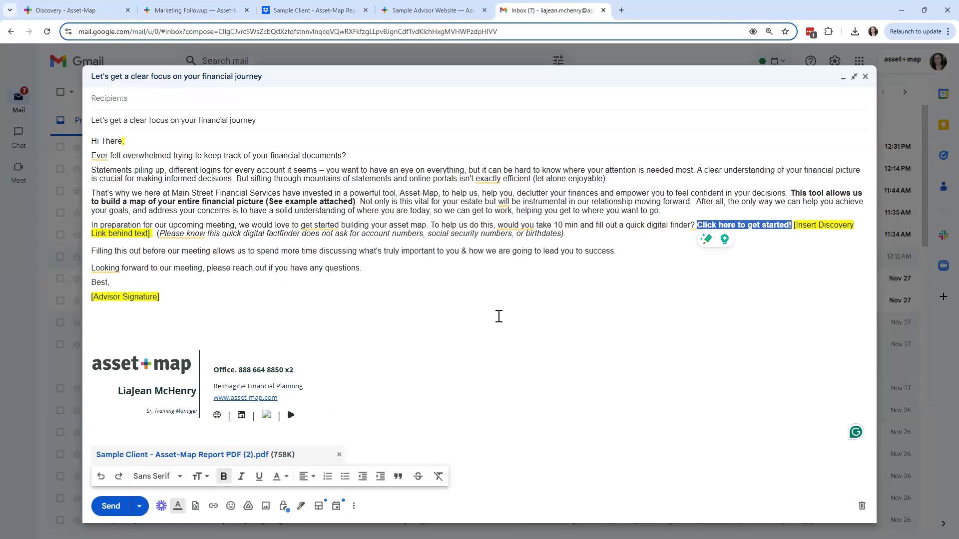
{"action": "left_click", "coordinate": [213, 506]}
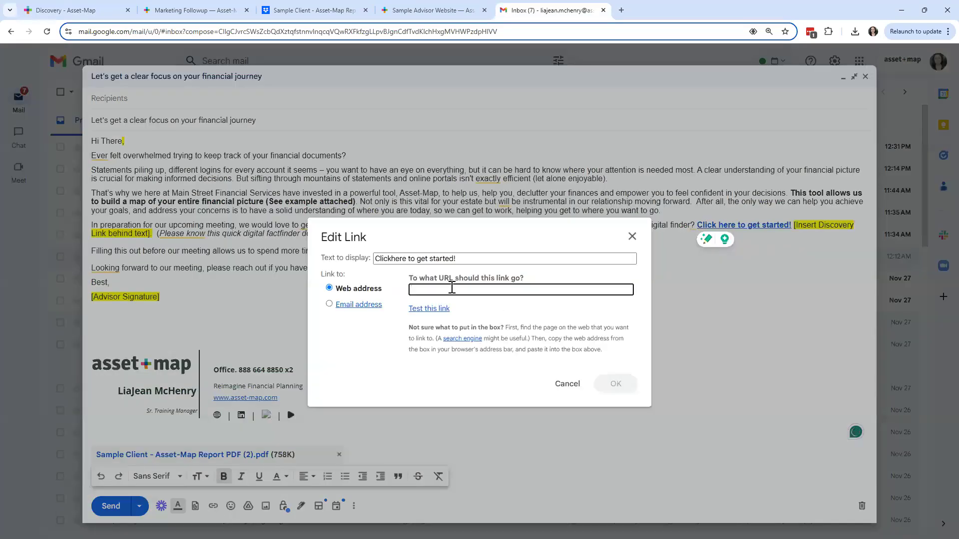
{"action": "key", "text": "ctrl+v"}
{"action": "left_click", "coordinate": [621, 384]}
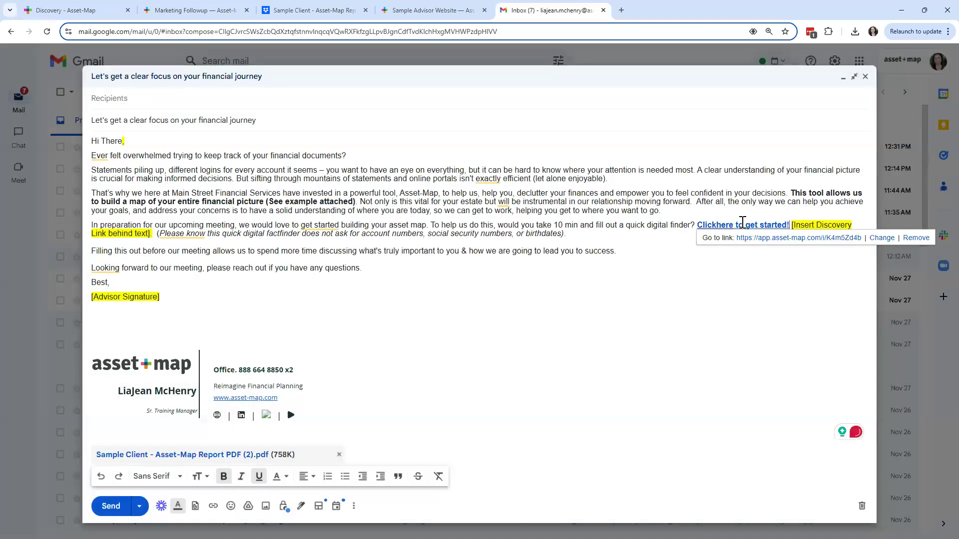
{"action": "mouse_move", "coordinate": [715, 231]}
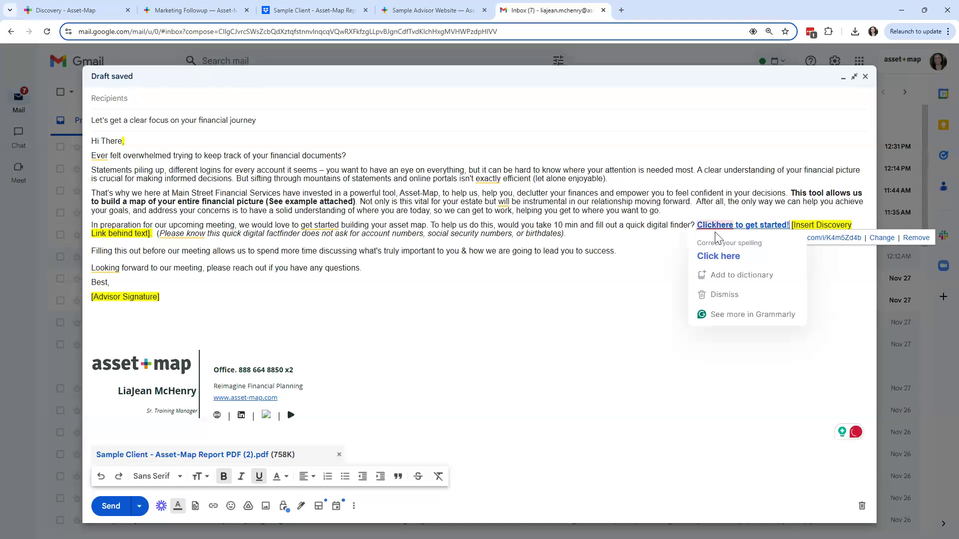
{"action": "left_click", "coordinate": [718, 255]}
{"action": "key", "text": "ctrl+z"}
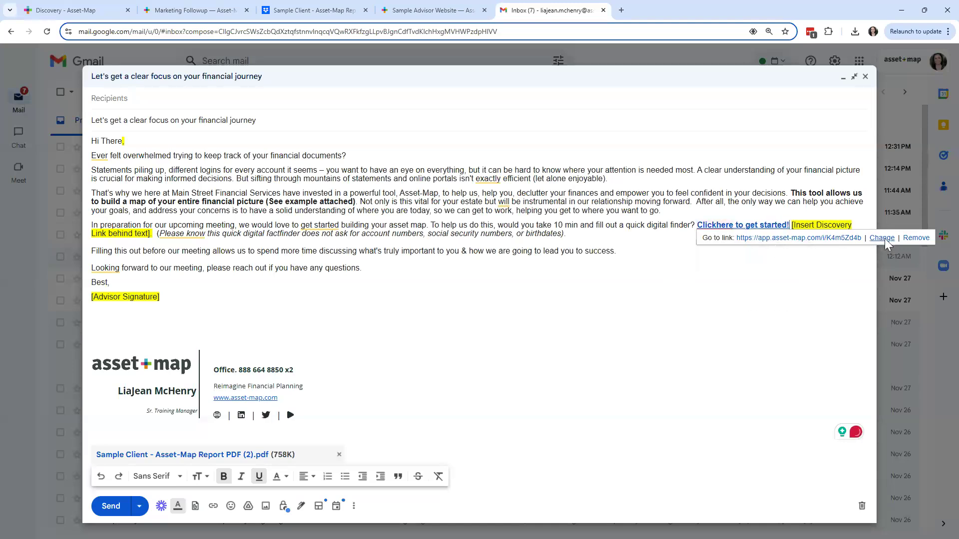
- Edit the Discovery link's display text to read "Click here to get started!" with the missing space restored
{"action": "left_click", "coordinate": [882, 238]}
{"action": "left_click", "coordinate": [392, 259]}
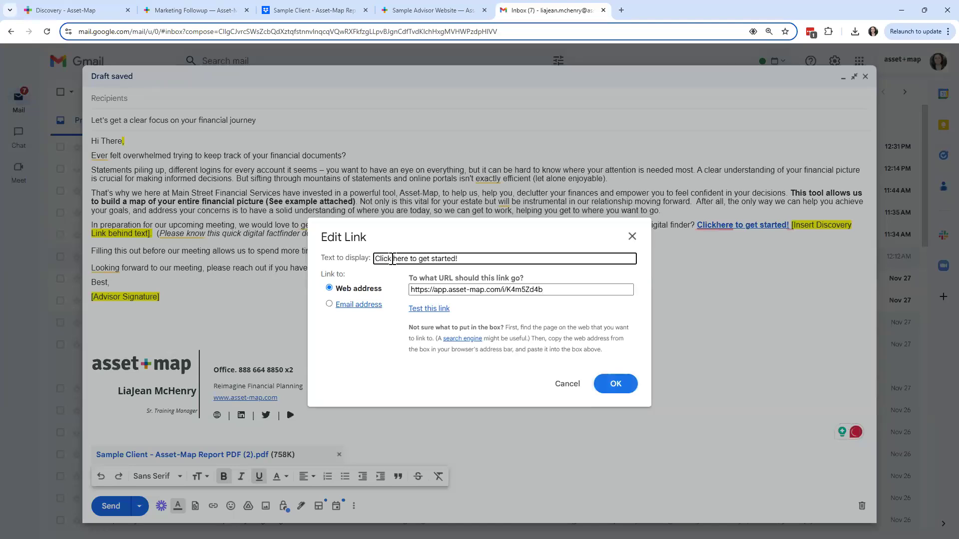
{"action": "left_click", "coordinate": [613, 381]}
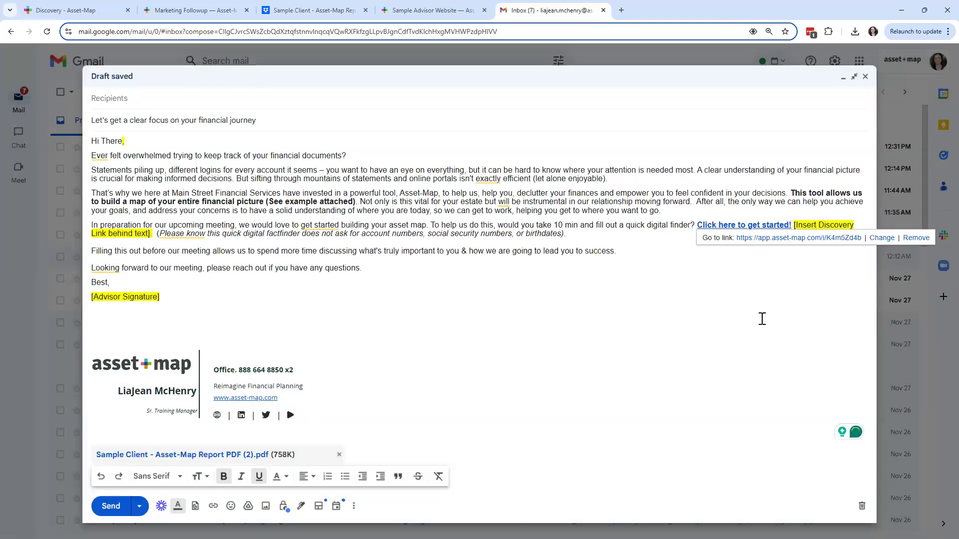
- Delete the [Insert Discovery Link behind text] placeholder and keep an exclamation mark at the end of the link text
{"action": "left_click_drag", "start_coordinate": [796, 225], "coordinate": [358, 235]}
{"action": "left_click", "coordinate": [157, 244]}
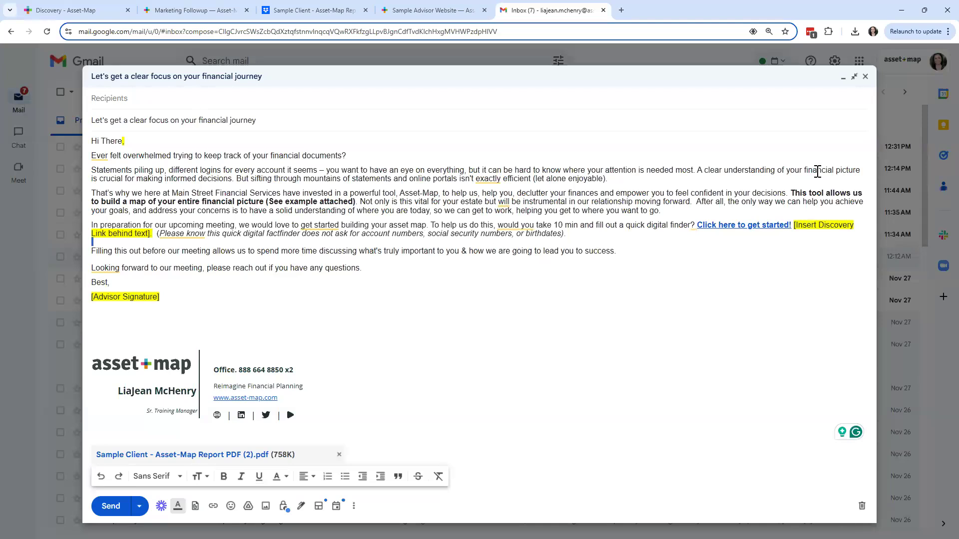
{"action": "left_click_drag", "start_coordinate": [794, 227], "coordinate": [150, 237]}
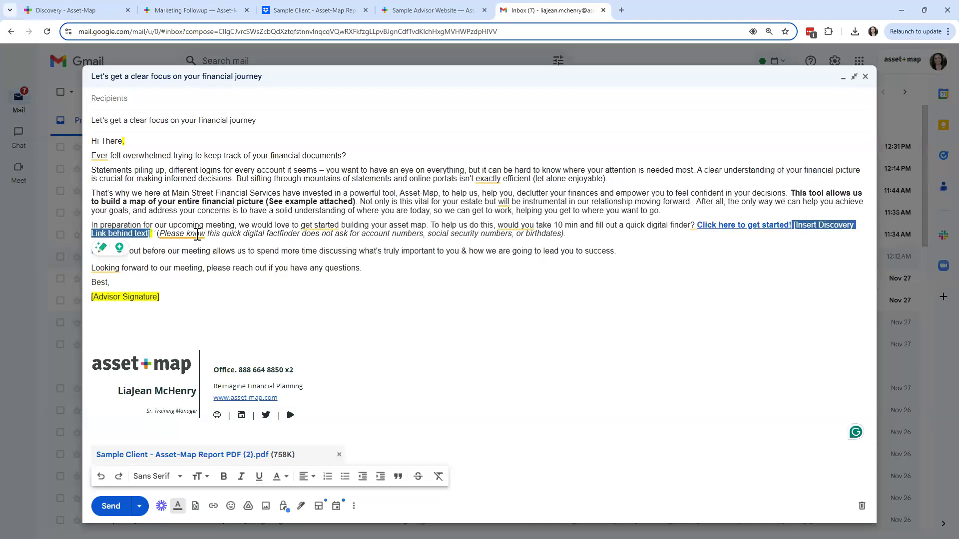
{"action": "key", "text": "BackSpace"}
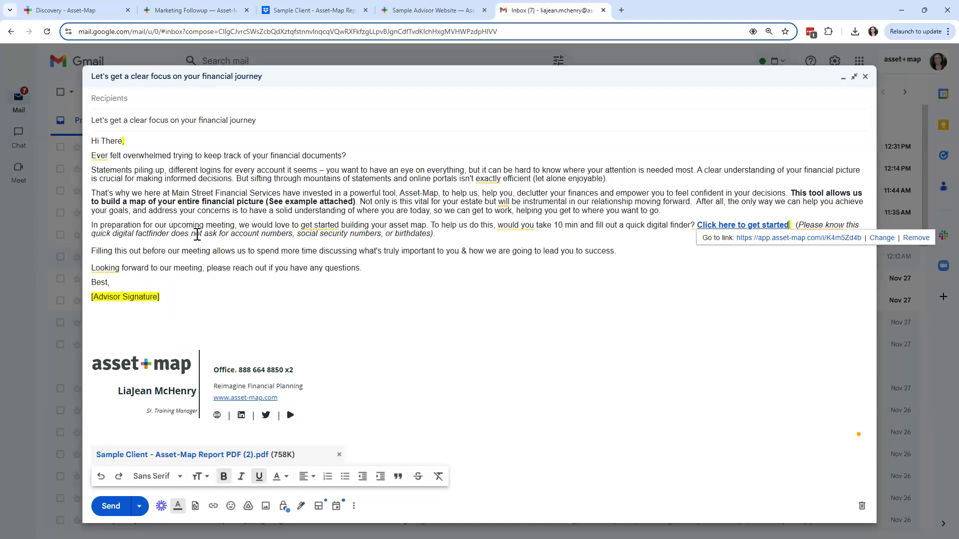
{"action": "type", "text": "!"}
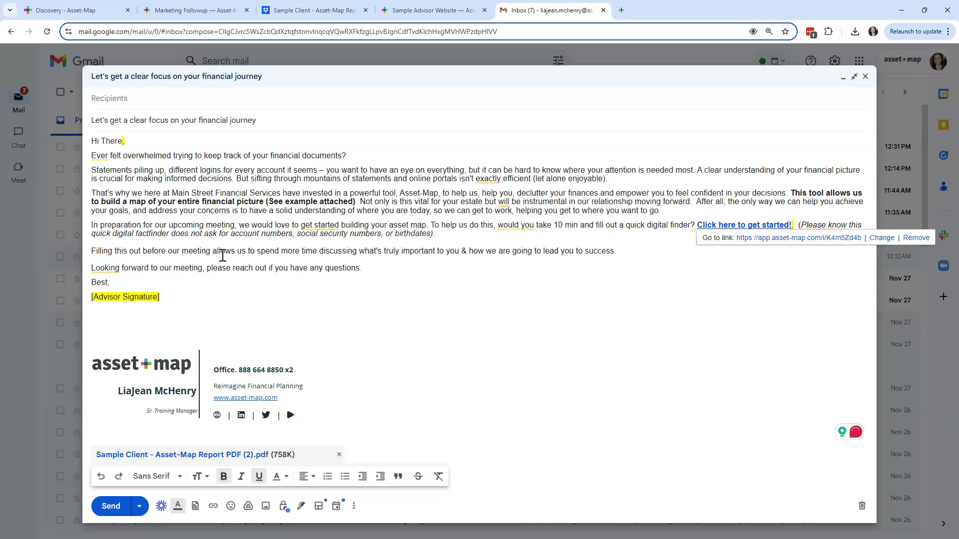
- Delete the [Advisor Signature] placeholder and add a blank line above the closing "Best,"
{"action": "left_click", "coordinate": [178, 302]}
{"action": "triple_click", "coordinate": [136, 294]}
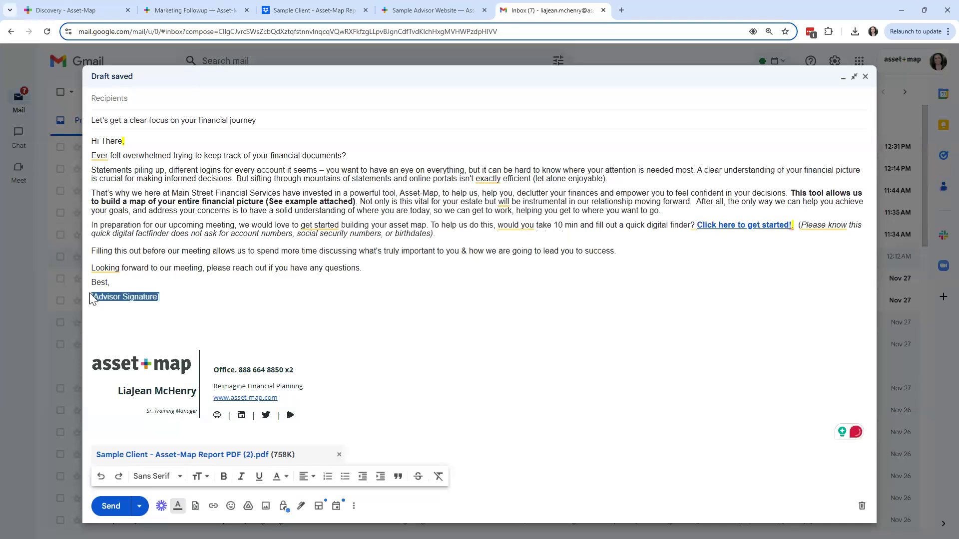
{"action": "key", "text": "BackSpace"}
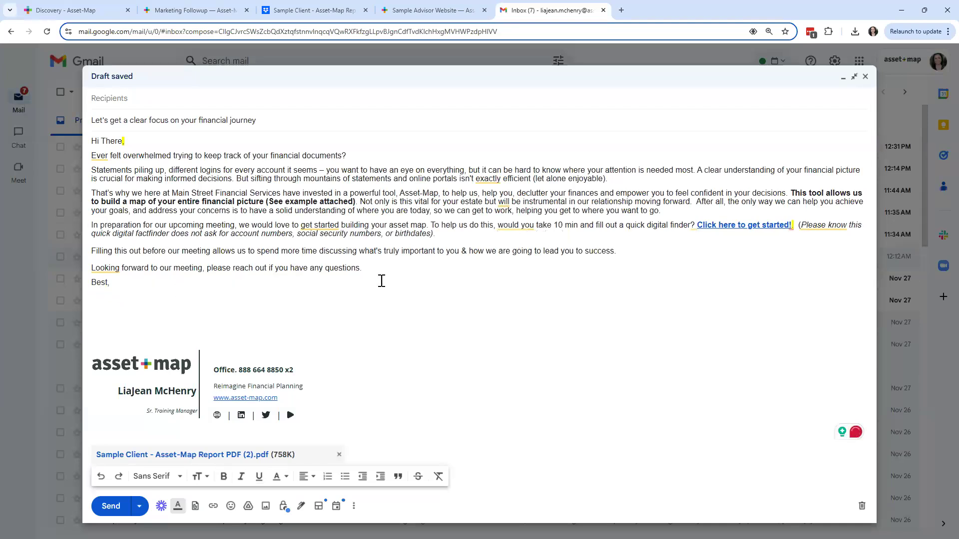
{"action": "key", "text": "Return"}
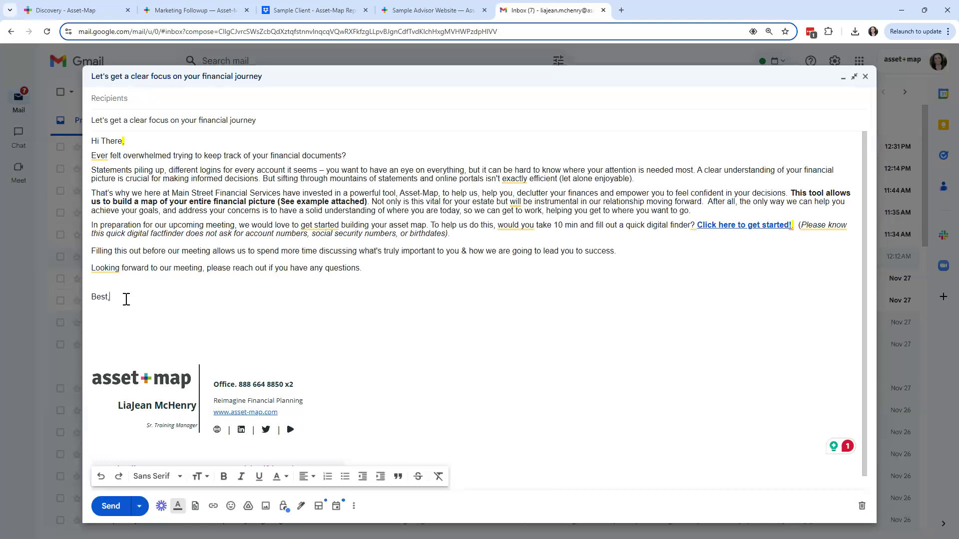
- Clear the yellow highlighting from the whole message, from greeting to closing, with a white background color and black text color
{"action": "left_click_drag", "start_coordinate": [118, 297], "coordinate": [86, 142]}
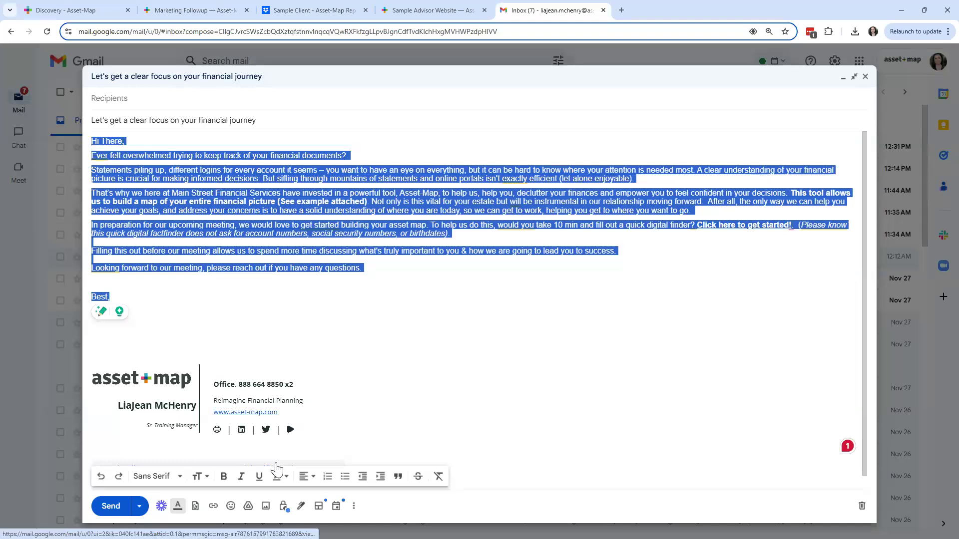
{"action": "left_click", "coordinate": [280, 479]}
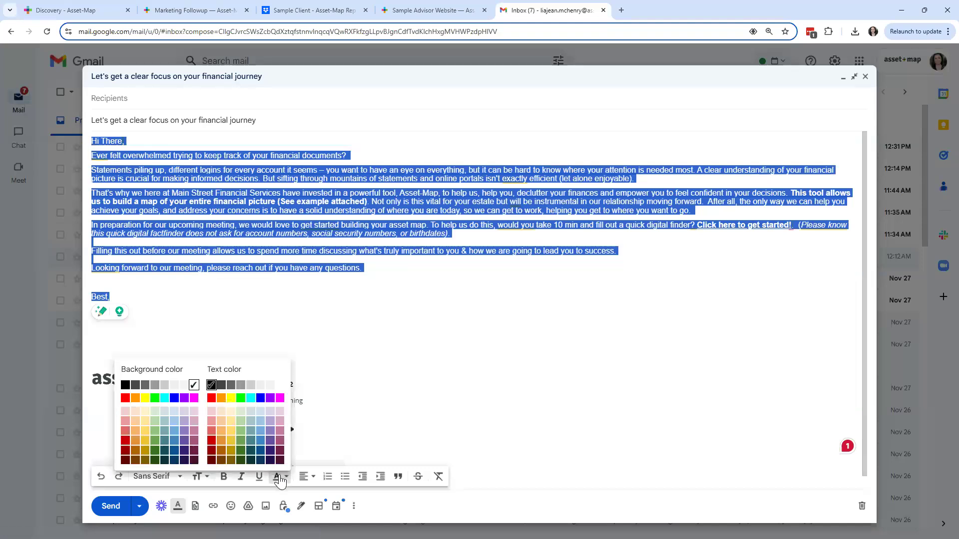
{"action": "left_click", "coordinate": [194, 386]}
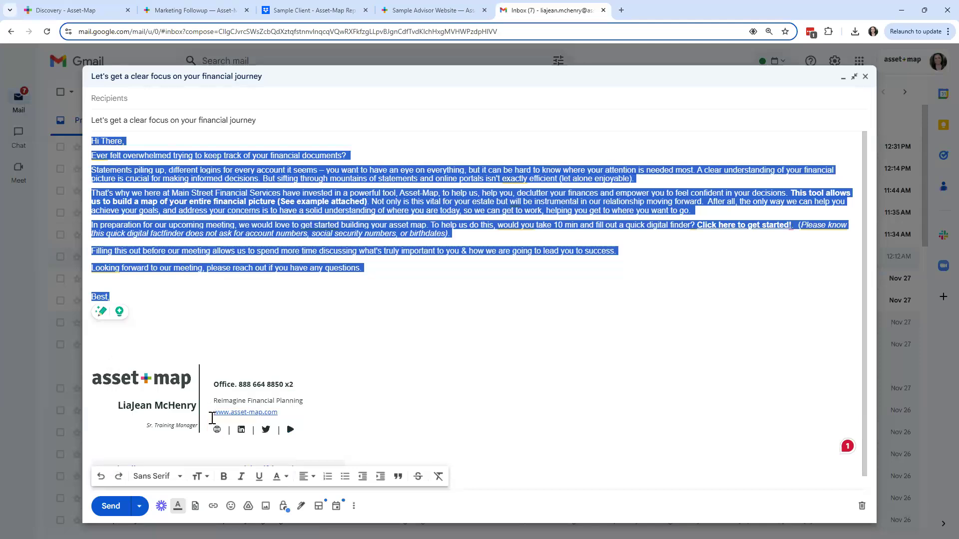
{"action": "left_click", "coordinate": [280, 480]}
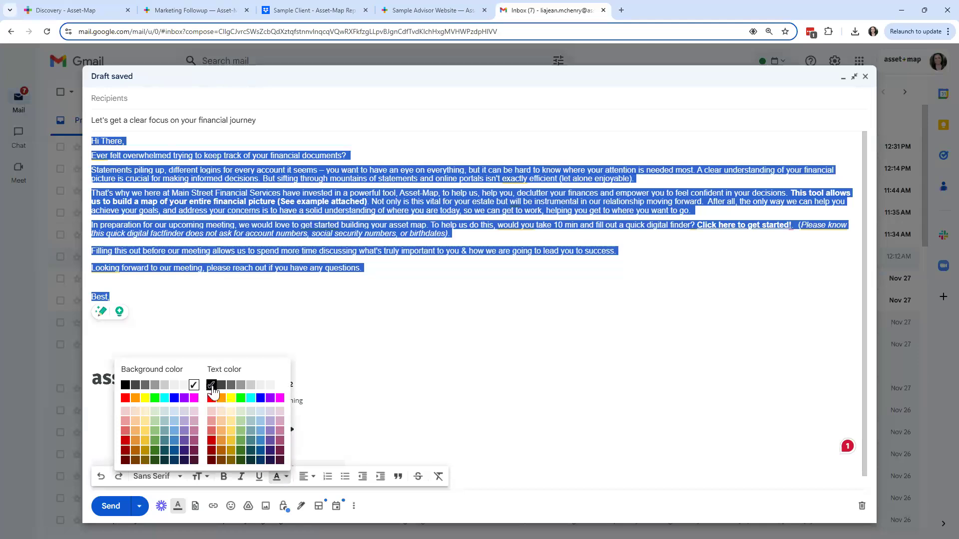
{"action": "left_click", "coordinate": [212, 387]}
{"action": "left_click", "coordinate": [259, 307]}
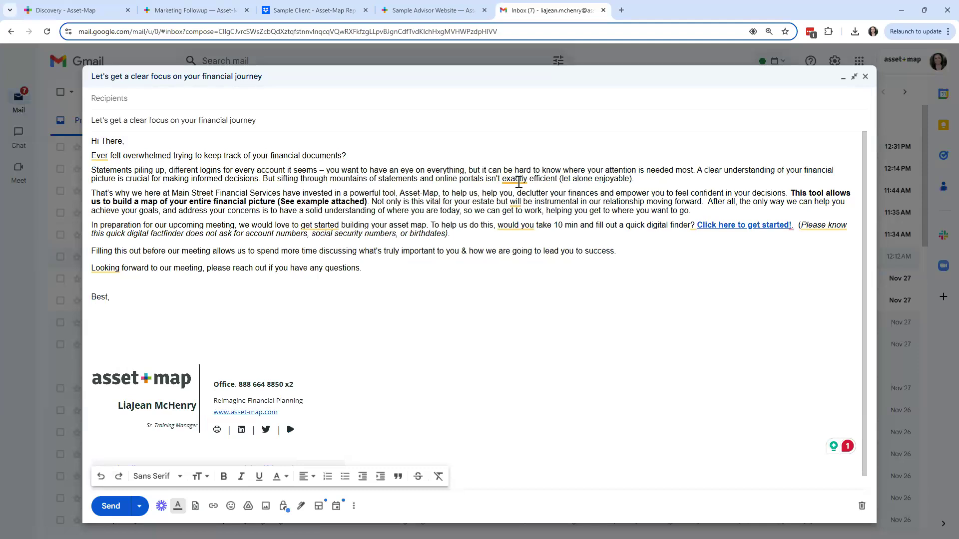
- Open the message's recipients line and add a Bcc field
{"action": "mouse_move", "coordinate": [517, 180]}
{"action": "left_click", "coordinate": [551, 334]}
{"action": "left_click", "coordinate": [224, 99]}
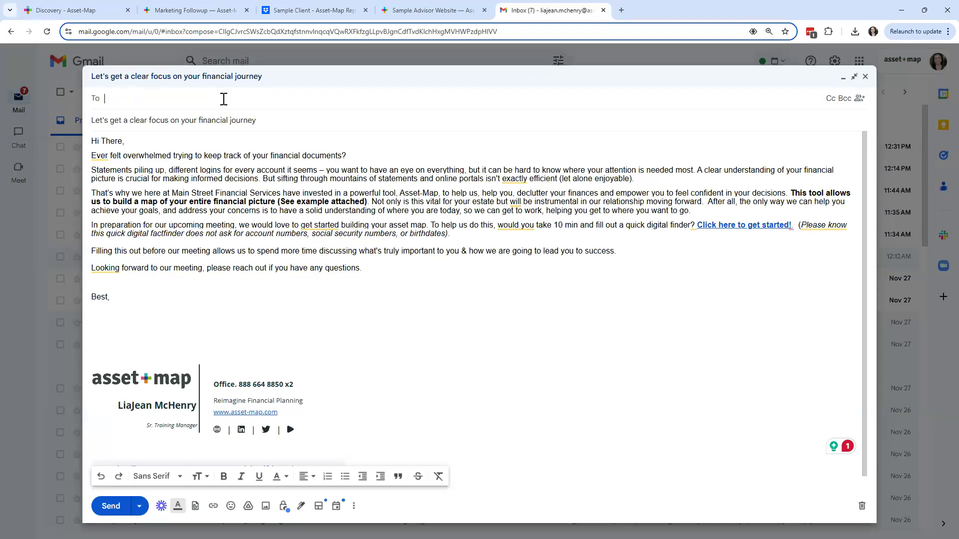
{"action": "left_click", "coordinate": [844, 98]}
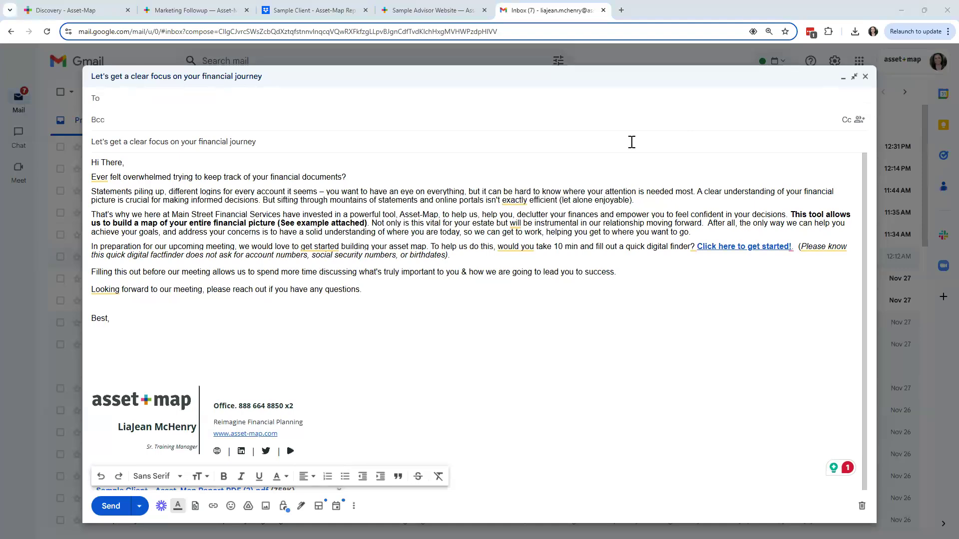
- Advance the presentation past the Email/Mail Campaigns live example slide and close the Gmail tab in the browser
{"action": "key", "text": "alt+Tab"}
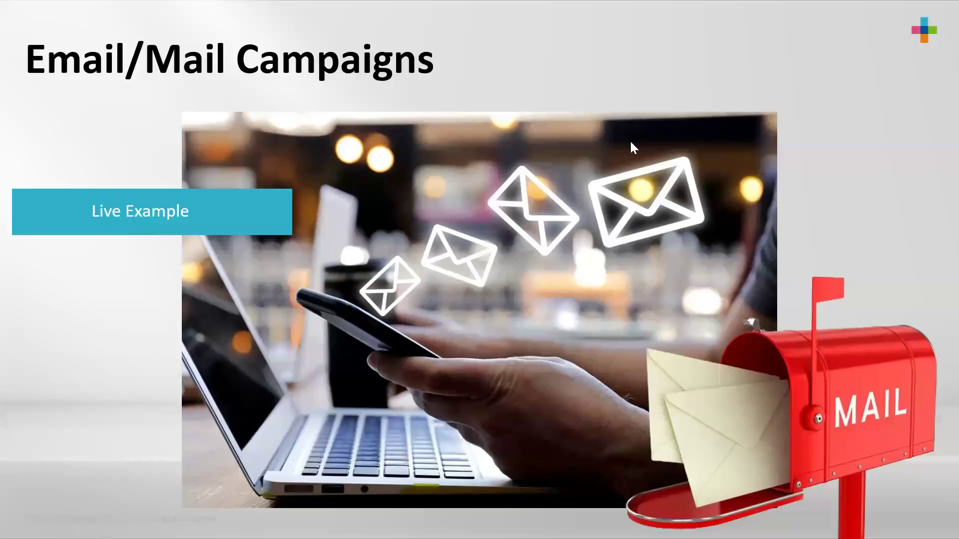
{"action": "key", "text": "Right"}
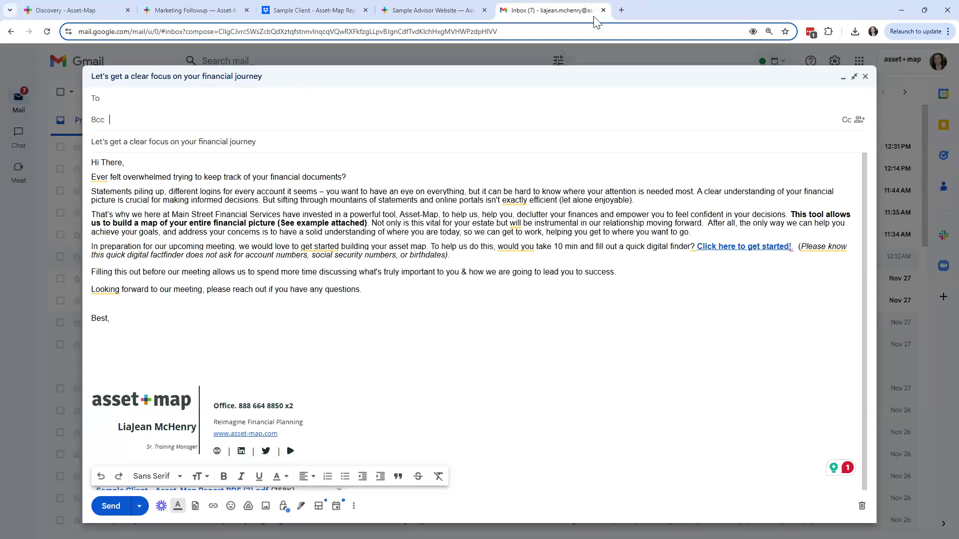
{"action": "left_click", "coordinate": [603, 10]}
{"action": "left_click", "coordinate": [603, 10]}
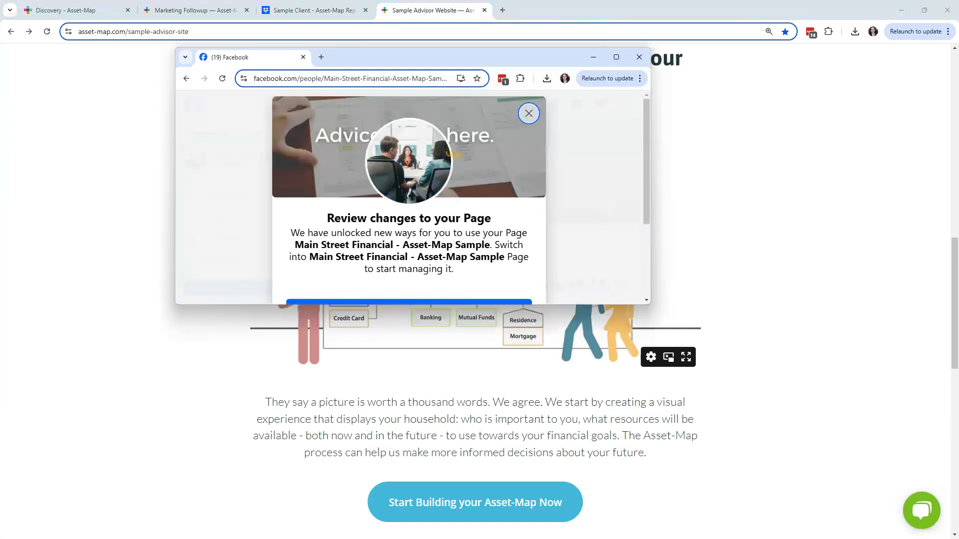
- Move the Facebook tab into the main browser window and clear away its page-changes prompt and Manage Page sidebar
{"action": "left_click_drag", "start_coordinate": [280, 63], "coordinate": [550, 18]}
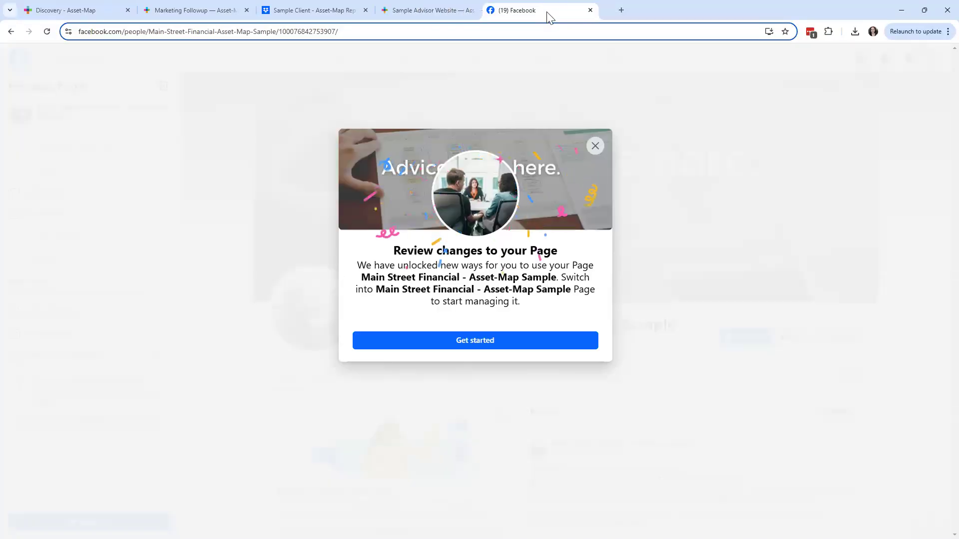
{"action": "left_click", "coordinate": [595, 145]}
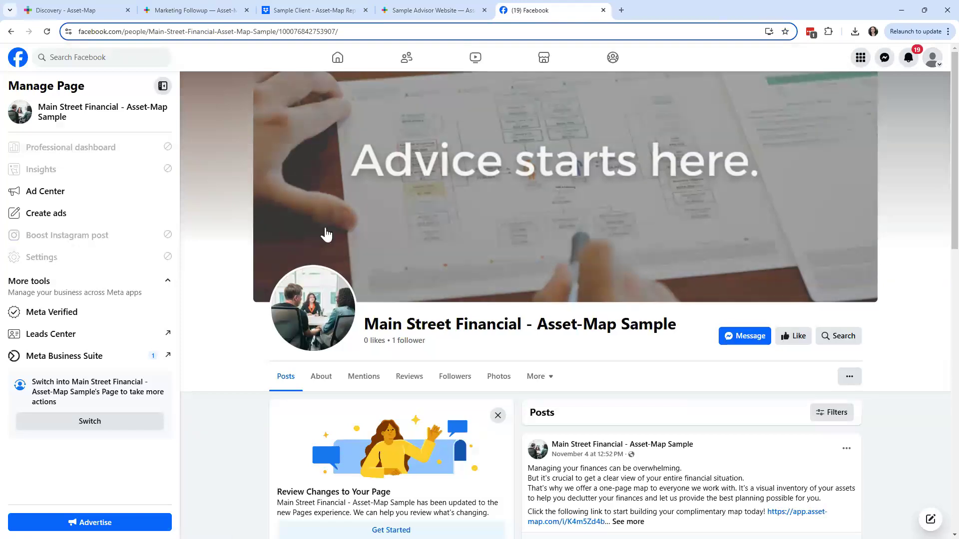
{"action": "left_click", "coordinate": [163, 87]}
- Expand the November 4 post on the Main Street Financial page and examine its copy, Discovery link, hashtags and image
{"action": "scroll", "coordinate": [449, 245], "scroll_direction": "down", "scroll_amount": 4}
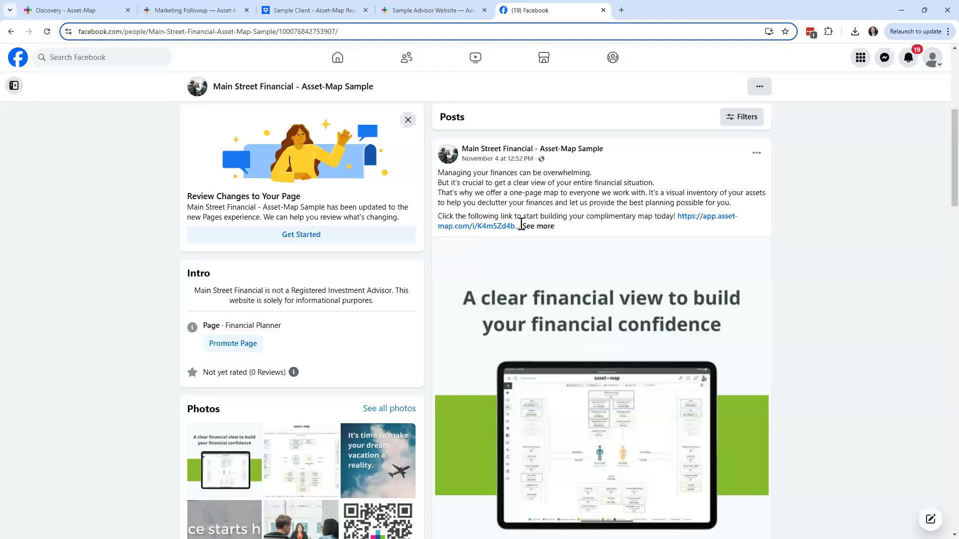
{"action": "left_click", "coordinate": [538, 226]}
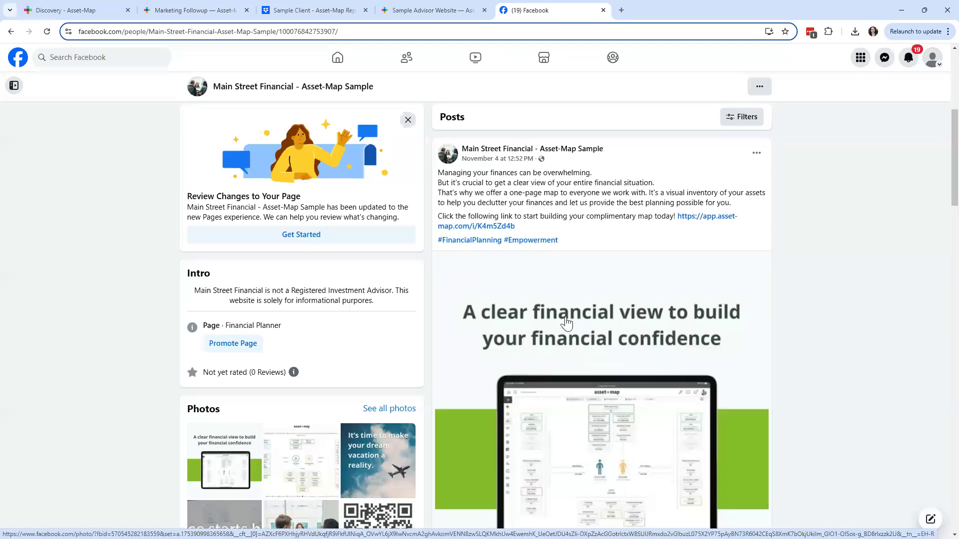
{"action": "left_click_drag", "start_coordinate": [438, 175], "coordinate": [527, 216]}
{"action": "left_click", "coordinate": [618, 231]}
{"action": "scroll", "coordinate": [599, 243], "scroll_direction": "down", "scroll_amount": 2}
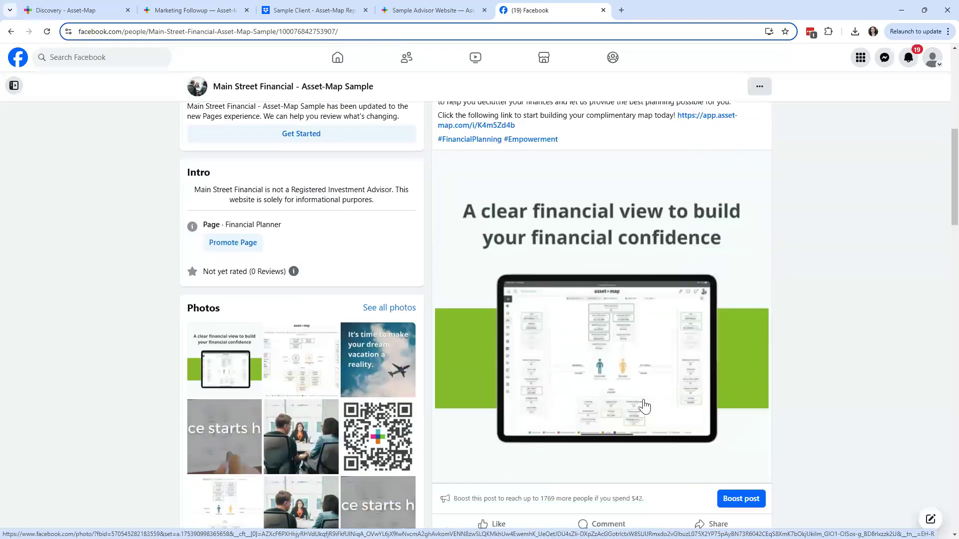
{"action": "scroll", "coordinate": [595, 321], "scroll_direction": "up", "scroll_amount": 1}
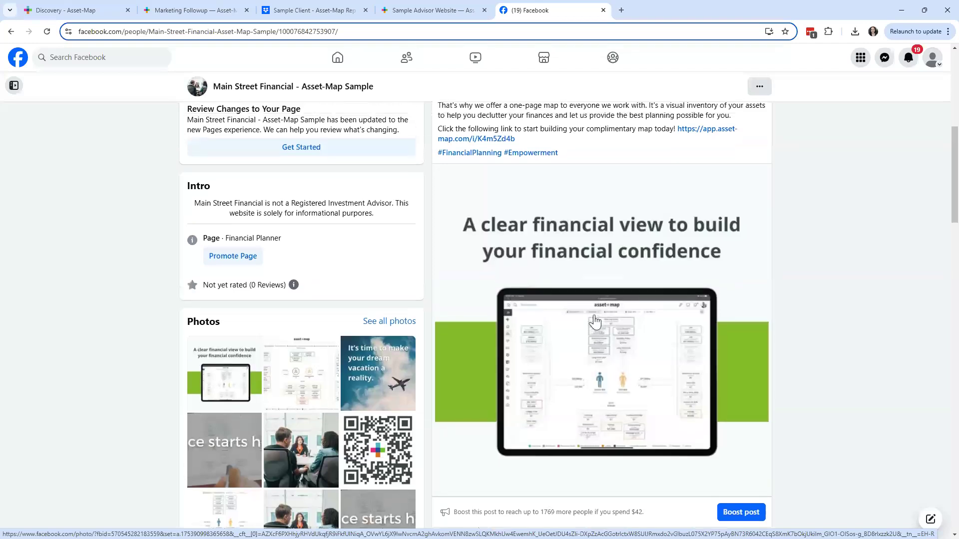
{"action": "scroll", "coordinate": [595, 321], "scroll_direction": "up", "scroll_amount": 4}
{"action": "scroll", "coordinate": [595, 321], "scroll_direction": "down", "scroll_amount": 3}
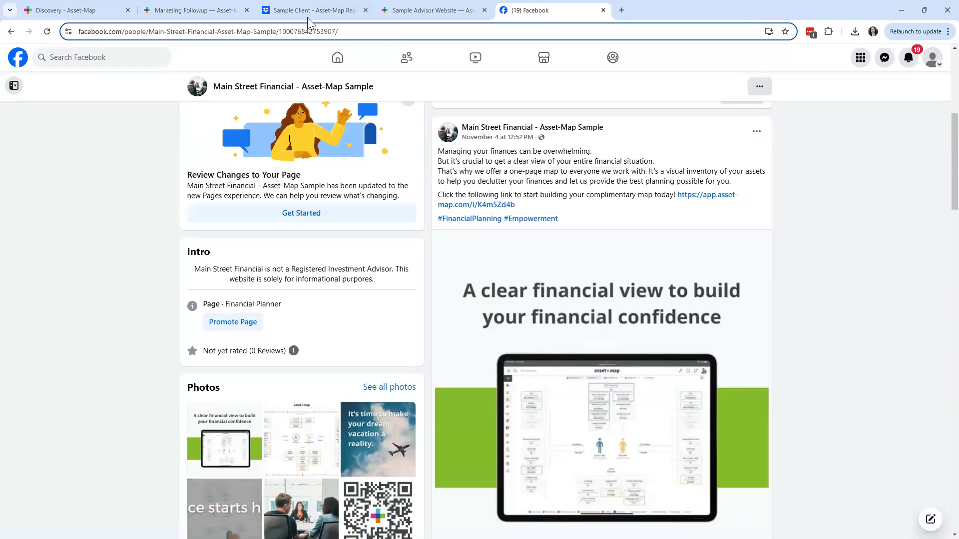
- Switch to Dropbox, close the sample client PDF preview and open the Sample Social Posts folder of Advisor Marketing Kit (2024)
{"action": "left_click", "coordinate": [294, 10]}
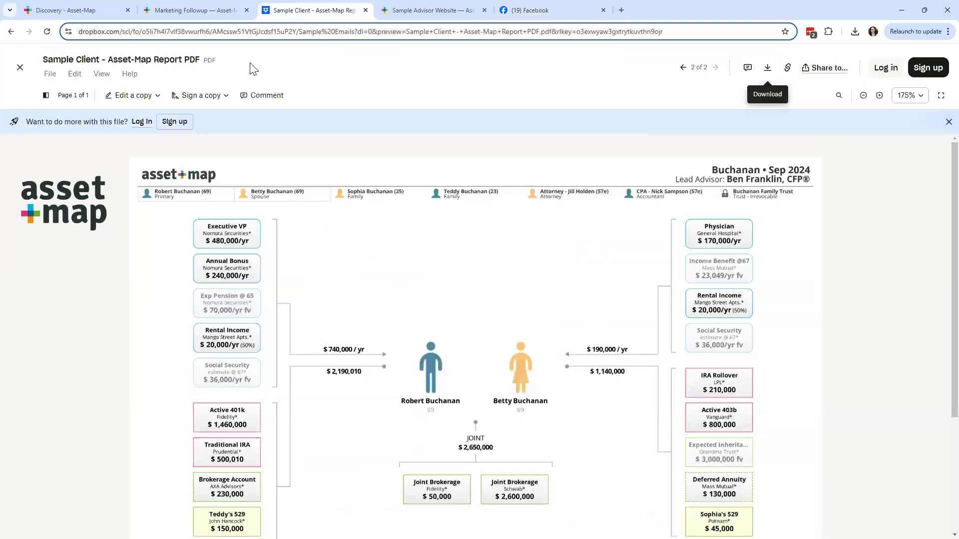
{"action": "left_click", "coordinate": [20, 68]}
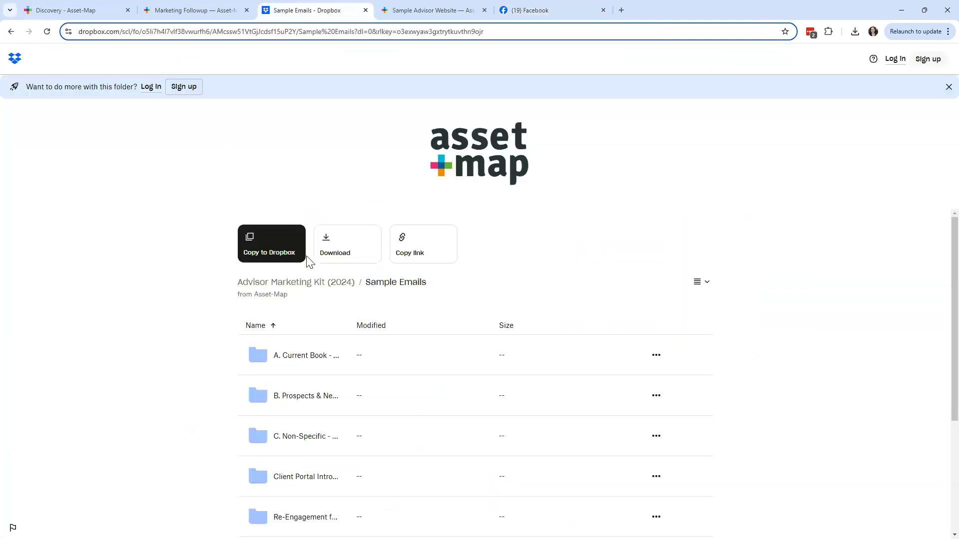
{"action": "left_click", "coordinate": [308, 283]}
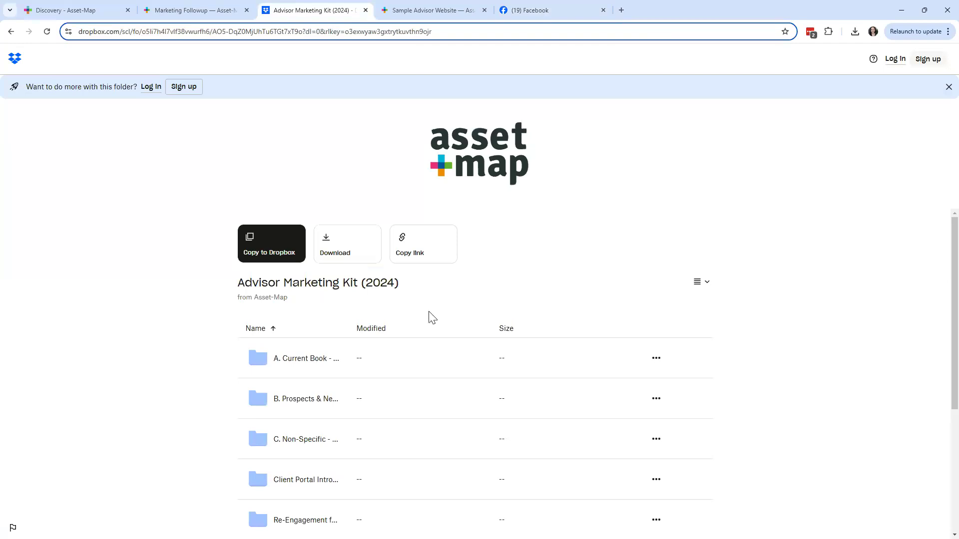
{"action": "scroll", "coordinate": [428, 317], "scroll_direction": "down", "scroll_amount": 1}
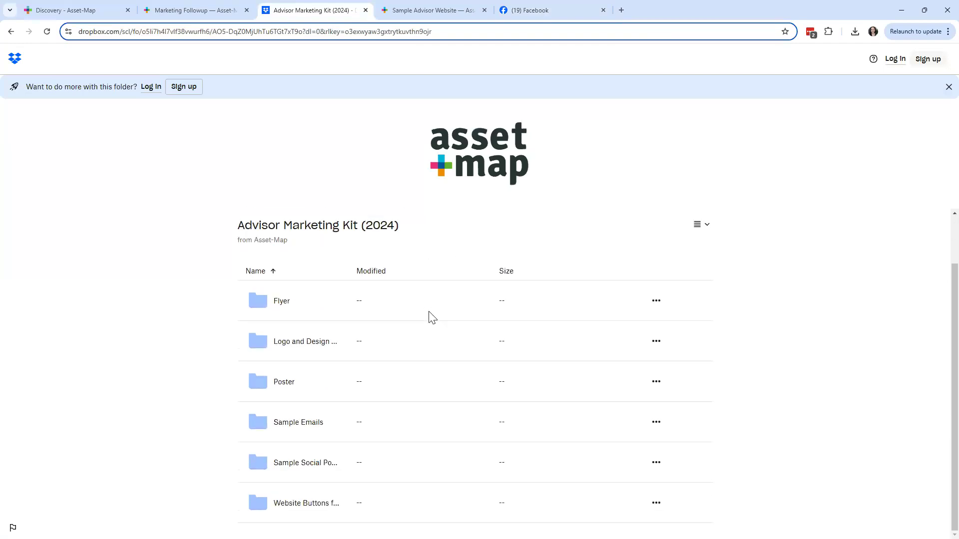
{"action": "left_click", "coordinate": [311, 464]}
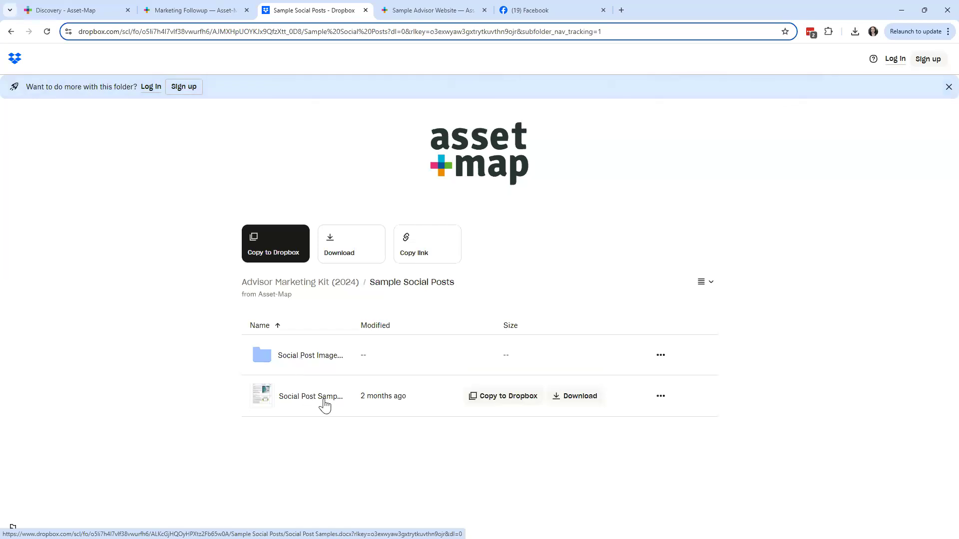
- Download the Social Post Samples document, open it in Word and enable editing
{"action": "left_click", "coordinate": [568, 406]}
{"action": "left_click", "coordinate": [524, 413]}
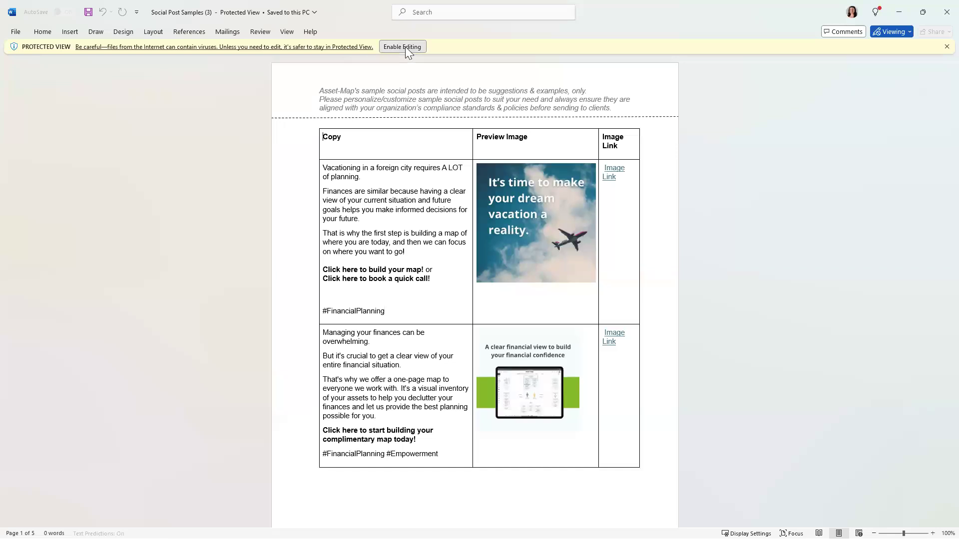
{"action": "left_click", "coordinate": [405, 47]}
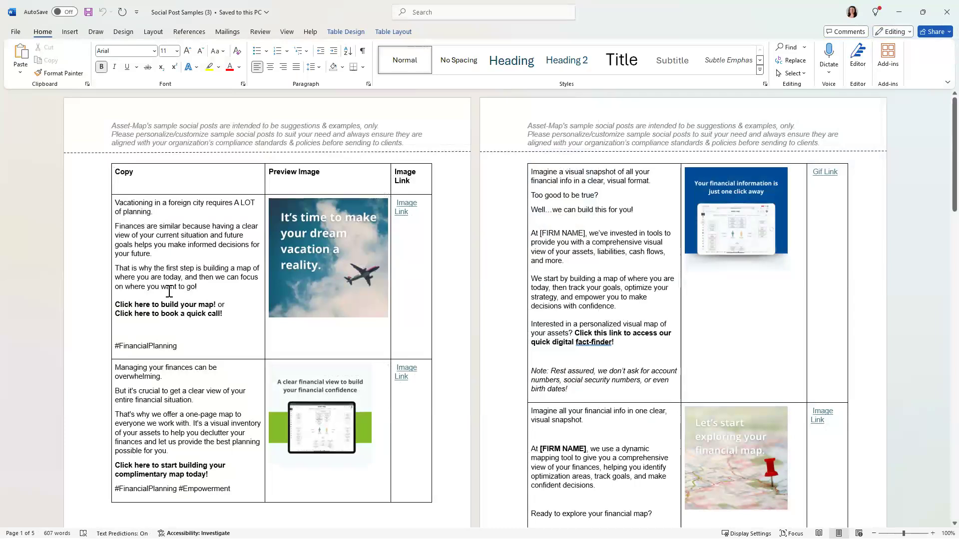
- Examine the sample social posts, including the vacation post's copy, call-to-action lines and #FinancialPlanning hashtag
{"action": "scroll", "coordinate": [169, 290], "scroll_direction": "down", "scroll_amount": 2}
{"action": "scroll", "coordinate": [200, 288], "scroll_direction": "up", "scroll_amount": 2}
{"action": "left_click_drag", "start_coordinate": [118, 202], "coordinate": [244, 320]}
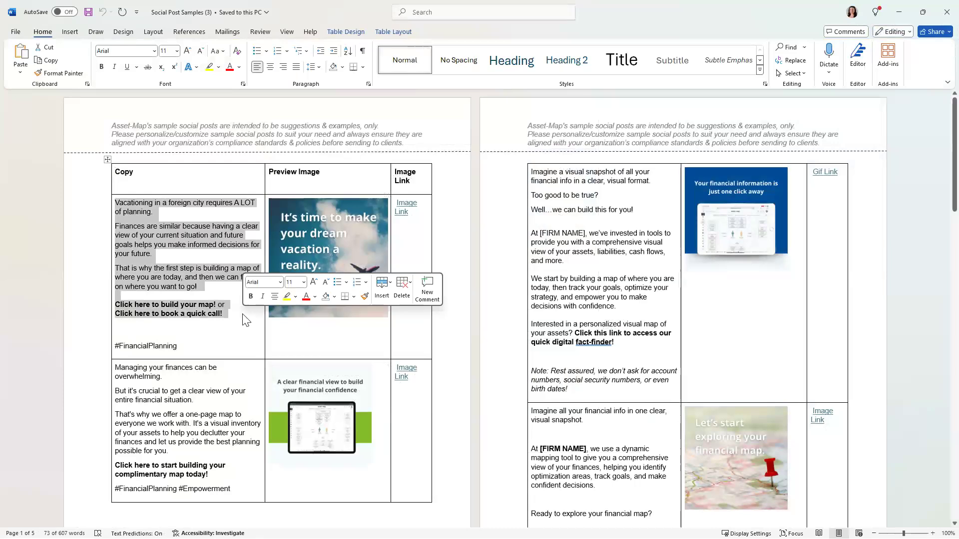
{"action": "left_click", "coordinate": [201, 346]}
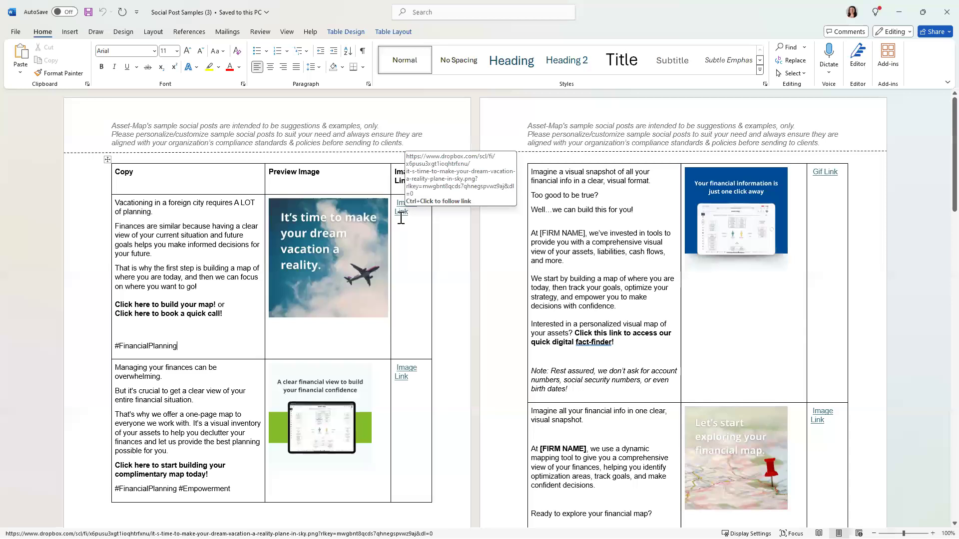
- Minimize both Word documents and open the Social Post Images Library folder in Dropbox
{"action": "left_click", "coordinate": [900, 15]}
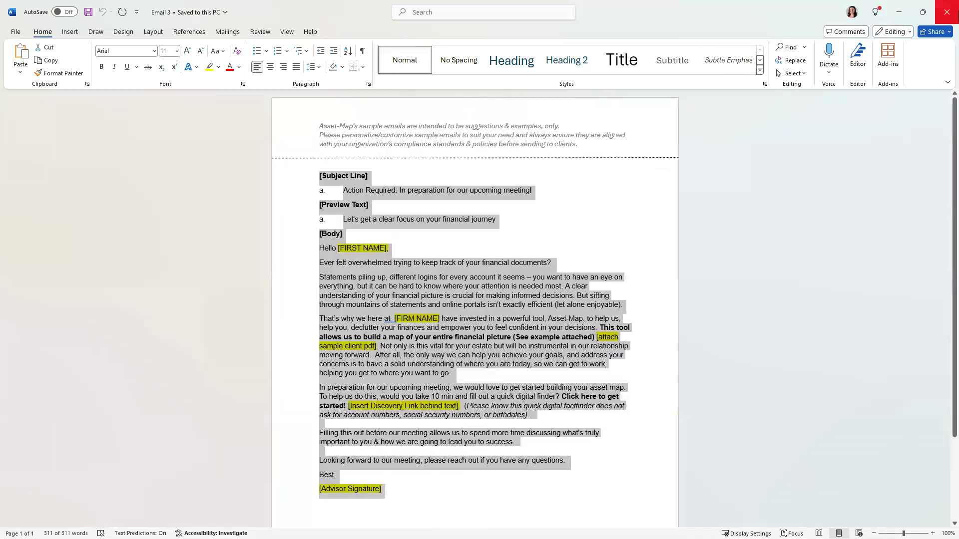
{"action": "left_click", "coordinate": [899, 12]}
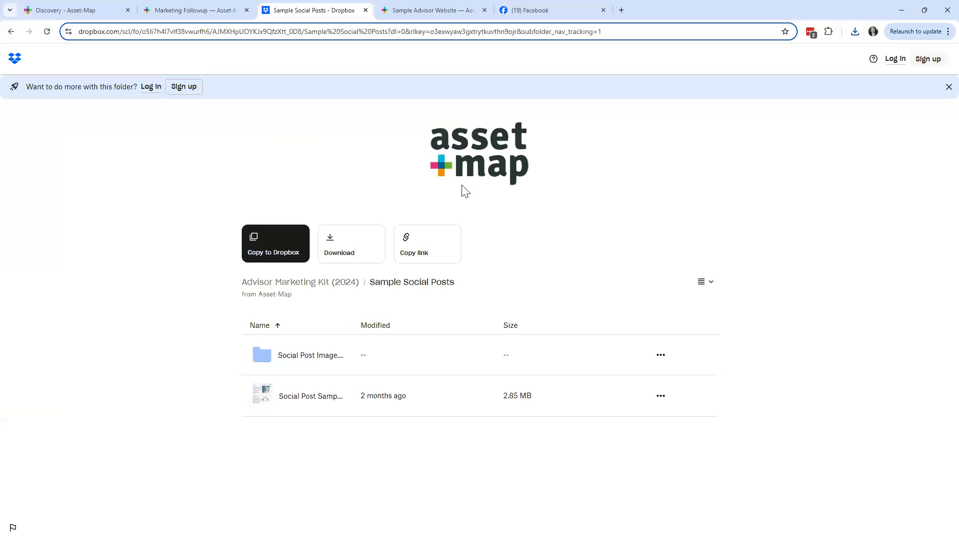
{"action": "left_click", "coordinate": [295, 361]}
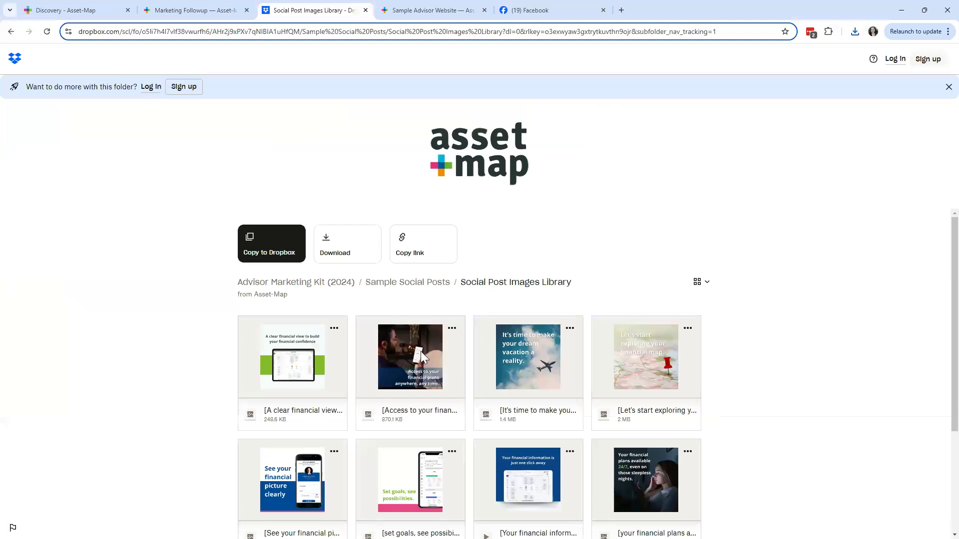
- Download the "It's time to make your dream vacation a reality" image without logging in to Dropbox
{"action": "scroll", "coordinate": [420, 351], "scroll_direction": "down", "scroll_amount": 1}
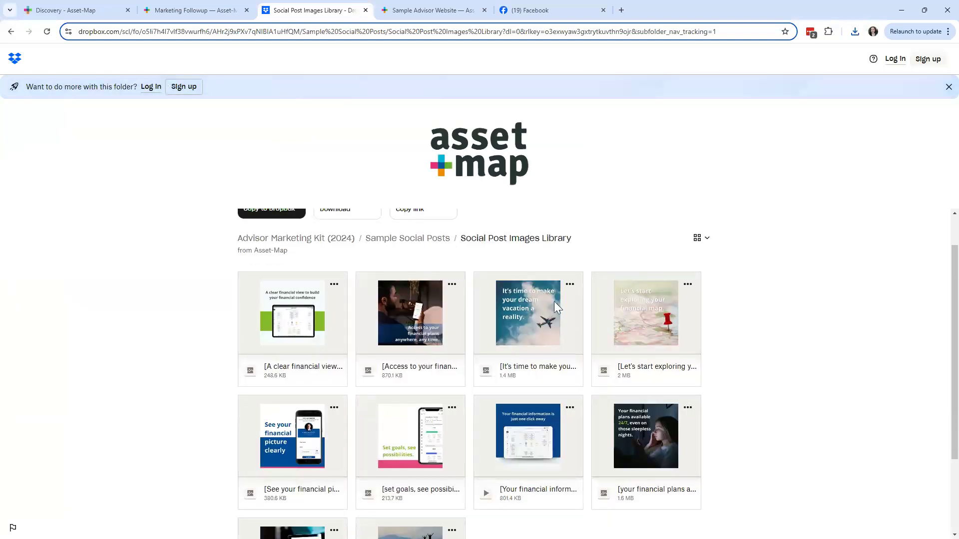
{"action": "left_click", "coordinate": [570, 285]}
{"action": "left_click", "coordinate": [587, 325]}
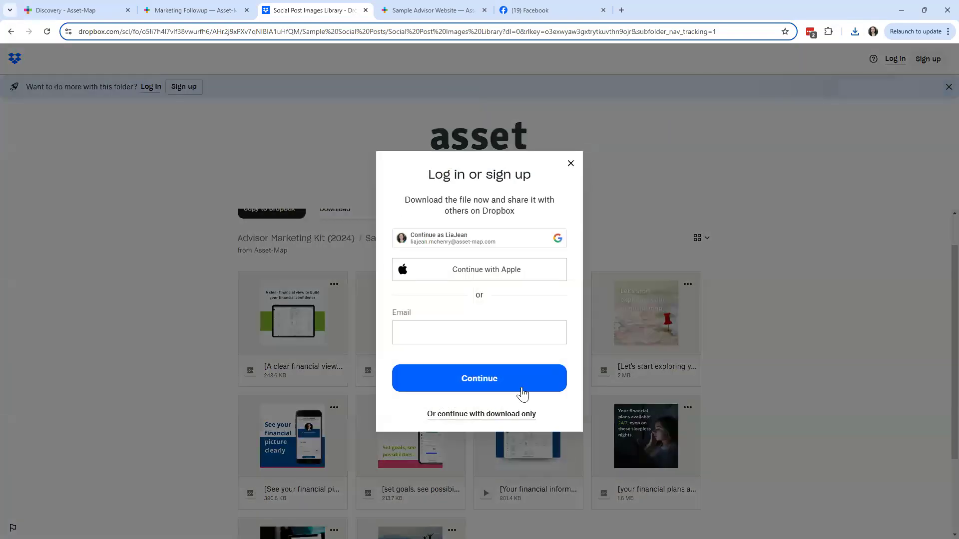
{"action": "left_click", "coordinate": [505, 415]}
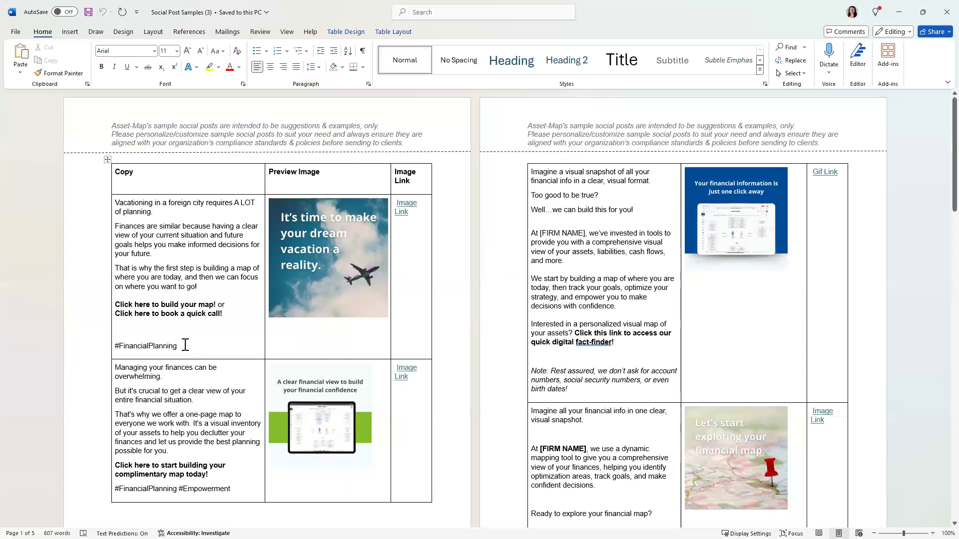
- Select the vacation post's full copy through #FinancialPlanning in Word, minimize the document and return to the Facebook tab
{"action": "left_click_drag", "start_coordinate": [185, 345], "coordinate": [103, 210]}
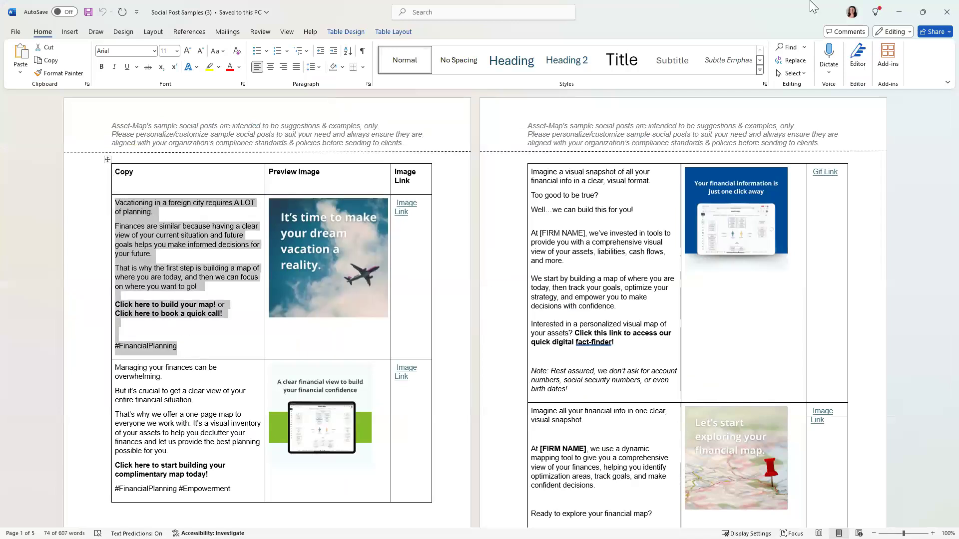
{"action": "left_click", "coordinate": [899, 12]}
{"action": "left_click", "coordinate": [569, 11]}
- Look through the Main Street Financial page and its post filters for a place to create a new post
{"action": "scroll", "coordinate": [689, 250], "scroll_direction": "up", "scroll_amount": 5}
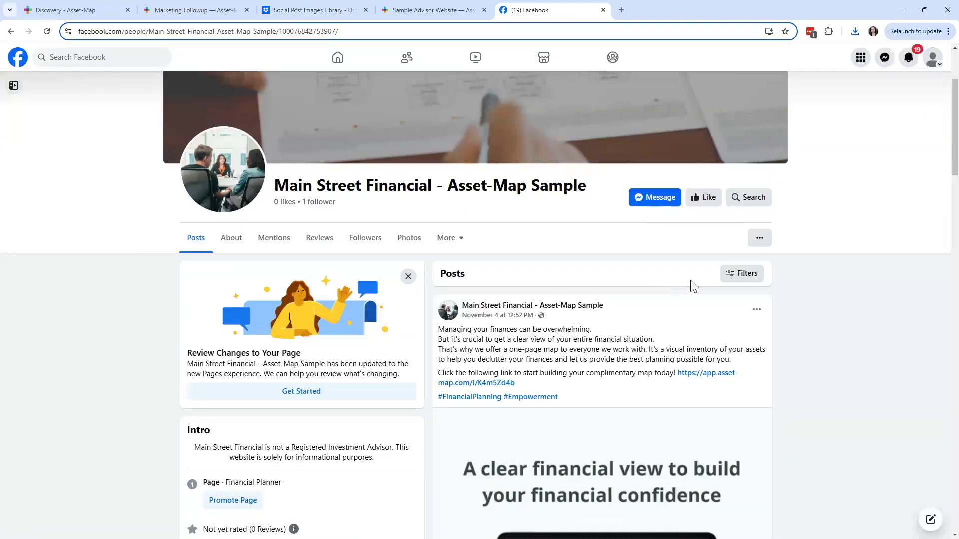
{"action": "scroll", "coordinate": [658, 281], "scroll_direction": "down", "scroll_amount": 2}
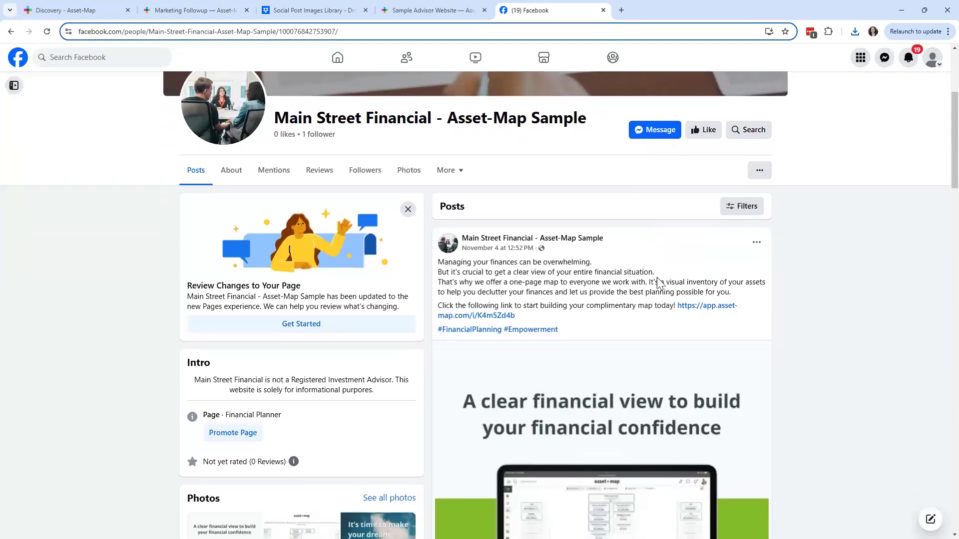
{"action": "left_click", "coordinate": [731, 196]}
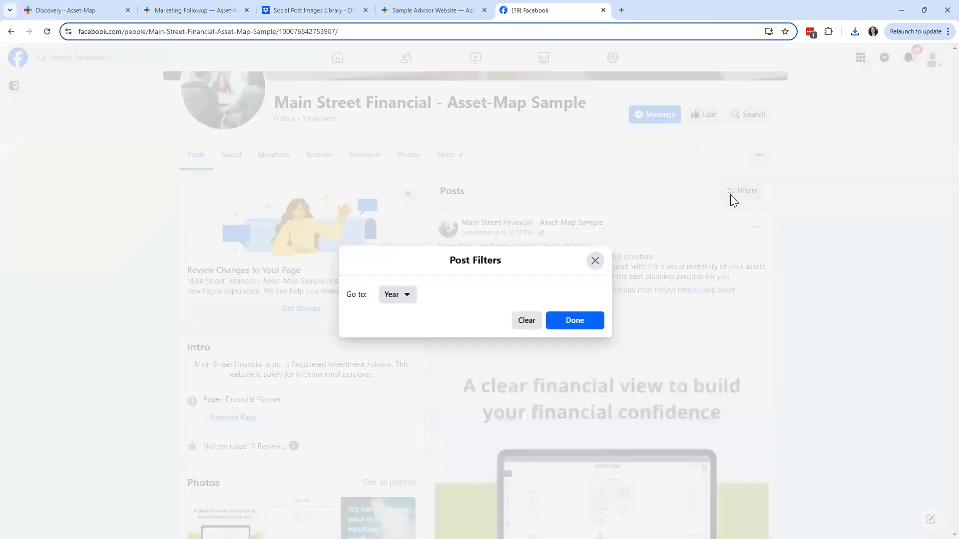
{"action": "left_click", "coordinate": [594, 261]}
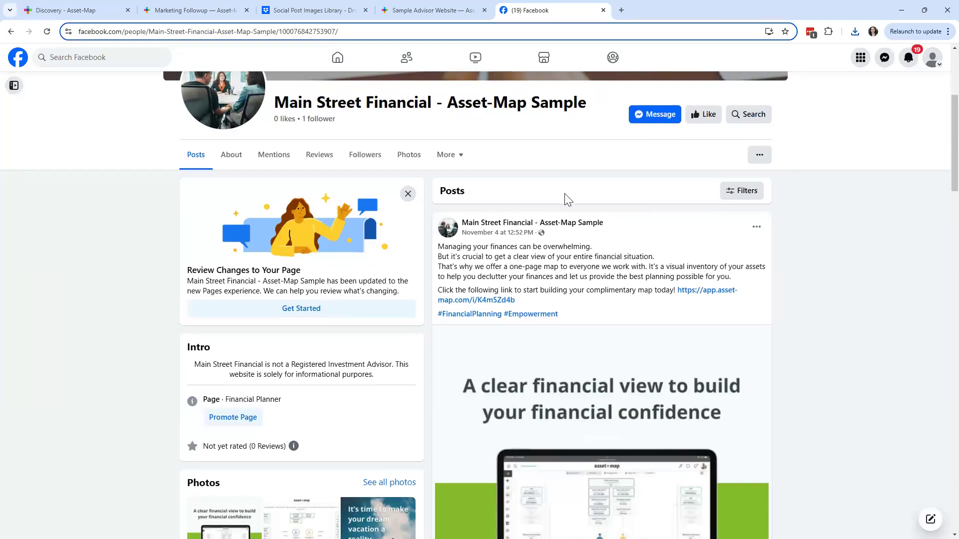
{"action": "scroll", "coordinate": [476, 200], "scroll_direction": "down", "scroll_amount": 1}
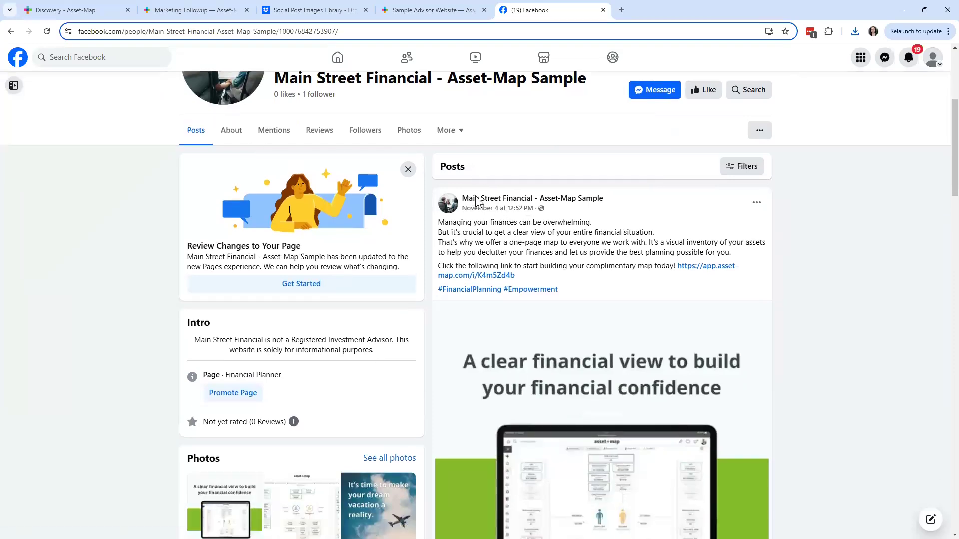
{"action": "scroll", "coordinate": [475, 200], "scroll_direction": "down", "scroll_amount": 3}
{"action": "scroll", "coordinate": [475, 200], "scroll_direction": "up", "scroll_amount": 5}
{"action": "scroll", "coordinate": [475, 200], "scroll_direction": "down", "scroll_amount": 4}
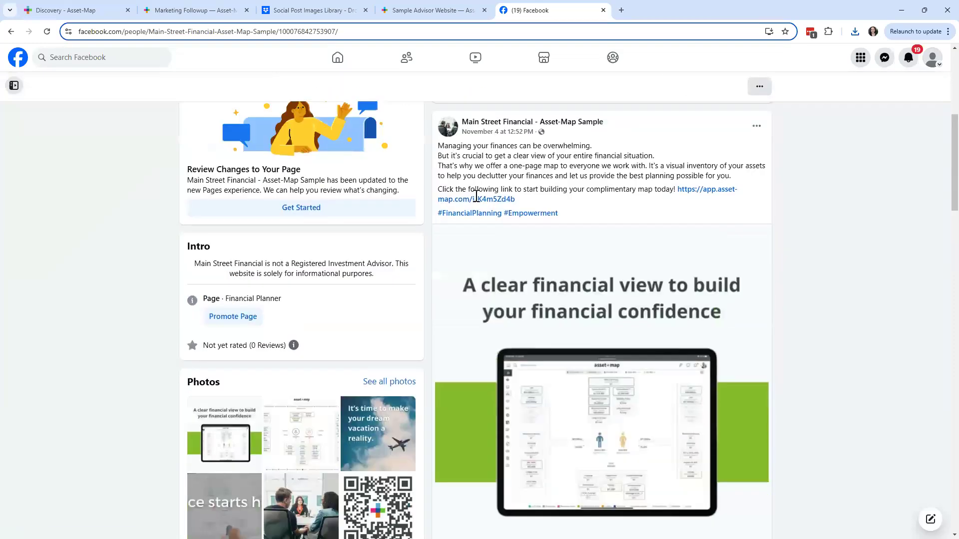
{"action": "scroll", "coordinate": [476, 196], "scroll_direction": "down", "scroll_amount": 5}
{"action": "scroll", "coordinate": [476, 200], "scroll_direction": "up", "scroll_amount": 7}
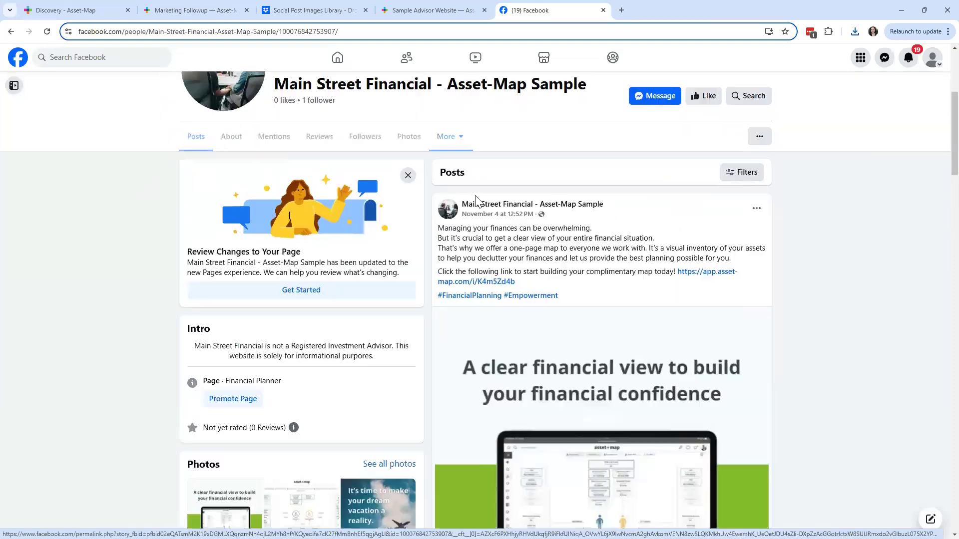
{"action": "scroll", "coordinate": [476, 200], "scroll_direction": "up", "scroll_amount": 4}
- Go to the Facebook home feed and open the Main Street Financial - Asset-Map Sample page from the shortcuts
{"action": "left_click", "coordinate": [337, 57]}
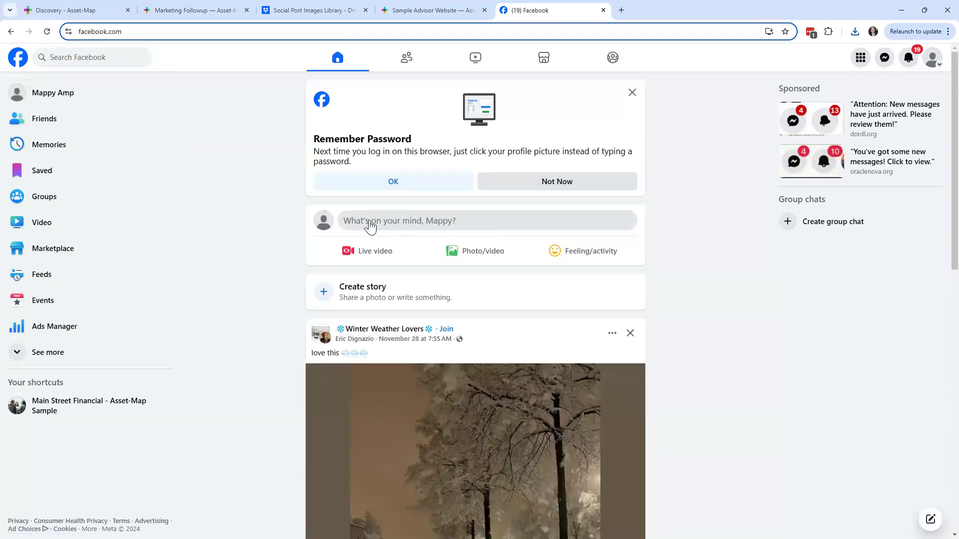
{"action": "left_click", "coordinate": [80, 410]}
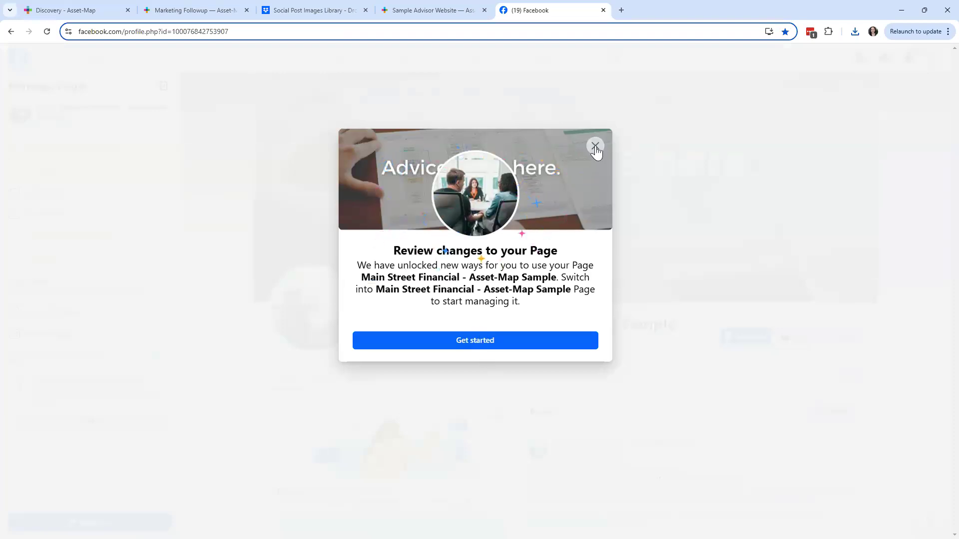
- Dismiss the page-changes prompt and check the Main Street Financial page's extra options and additional sections for a way to create a post
{"action": "left_click", "coordinate": [595, 147]}
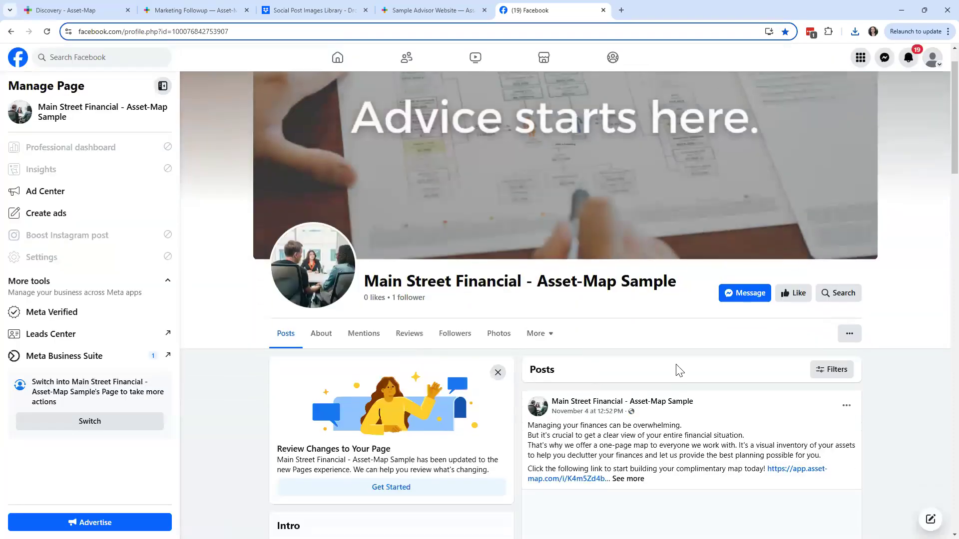
{"action": "left_click", "coordinate": [849, 334]}
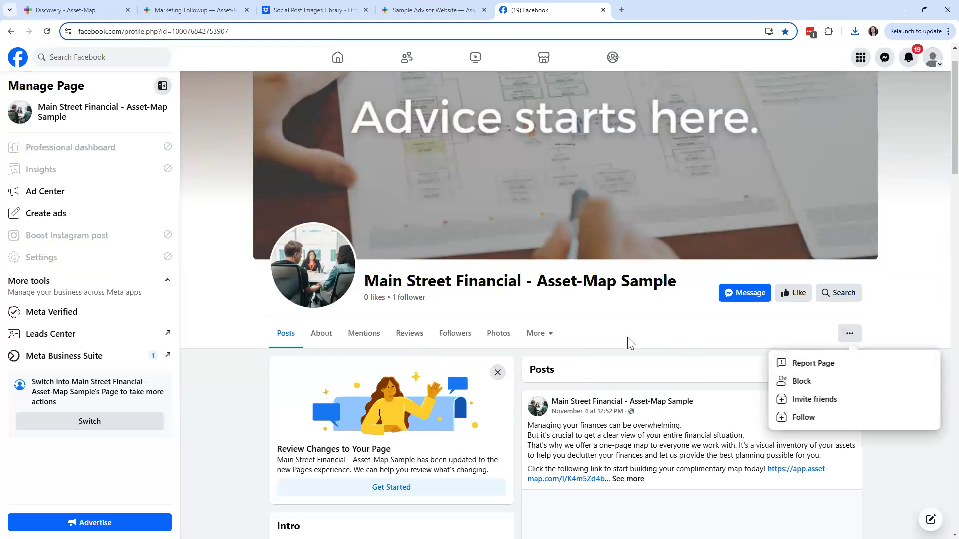
{"action": "scroll", "coordinate": [540, 349], "scroll_direction": "down", "scroll_amount": 3}
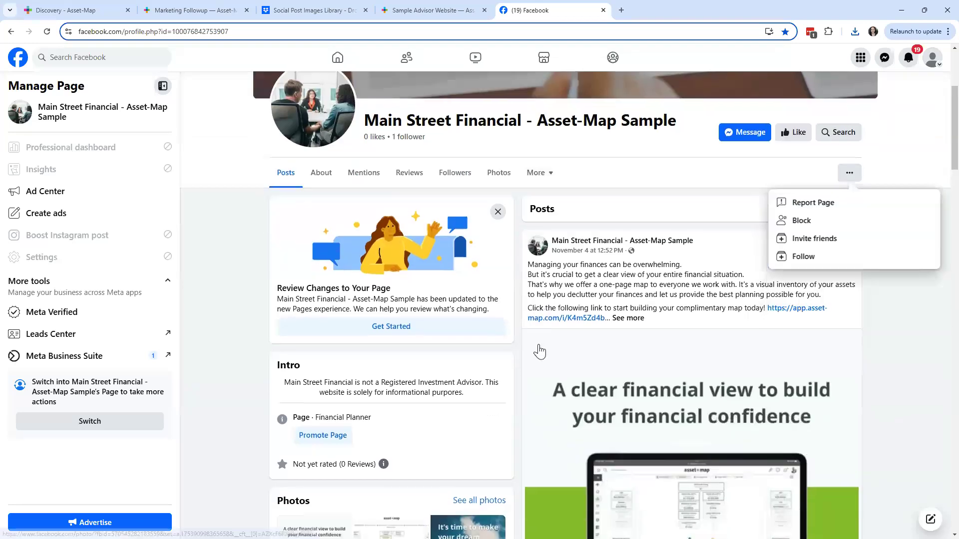
{"action": "scroll", "coordinate": [539, 352], "scroll_direction": "down", "scroll_amount": 3}
{"action": "scroll", "coordinate": [540, 352], "scroll_direction": "up", "scroll_amount": 5}
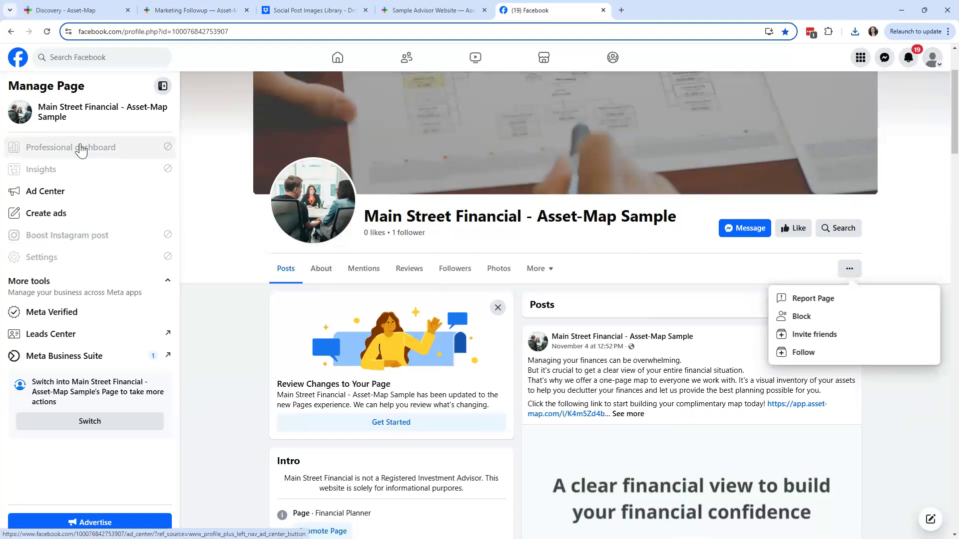
{"action": "left_click", "coordinate": [28, 115]}
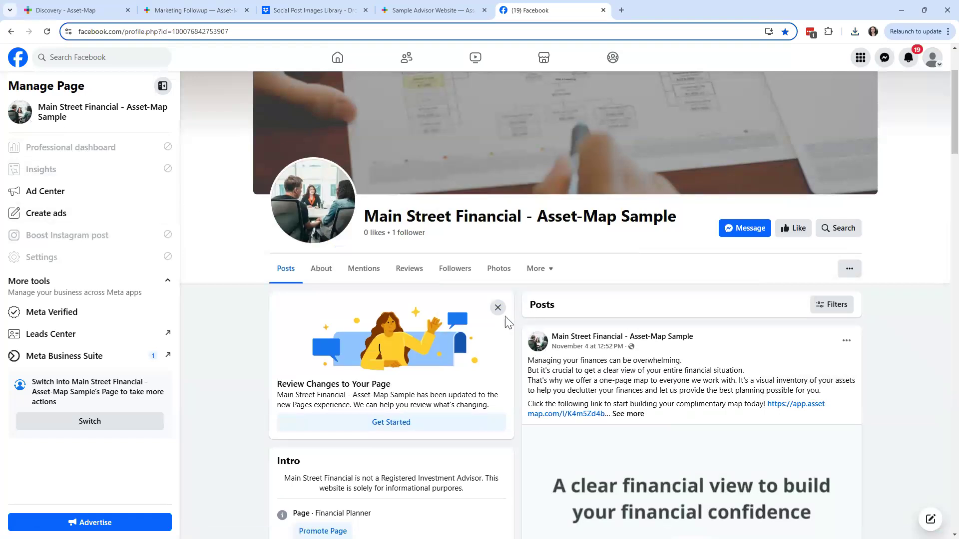
{"action": "left_click", "coordinate": [539, 276]}
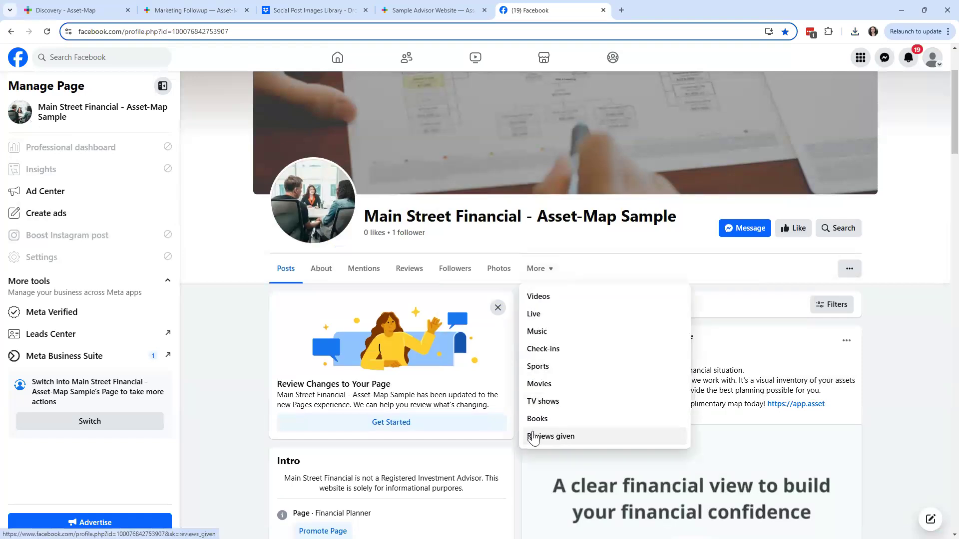
{"action": "left_click", "coordinate": [452, 461]}
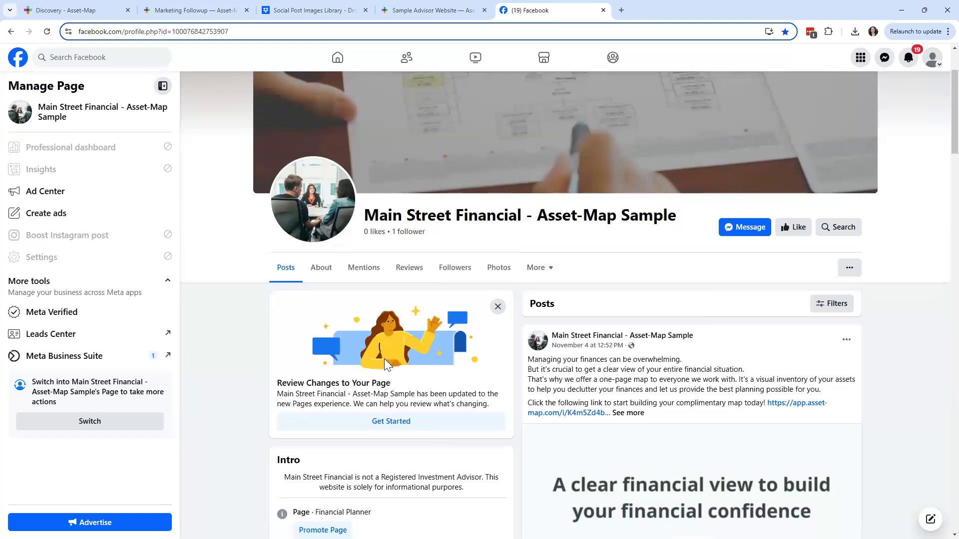
- Look through the Main Street Financial page's intro, photos and existing posts for a place to write a new post
{"action": "scroll", "coordinate": [386, 365], "scroll_direction": "down", "scroll_amount": 4}
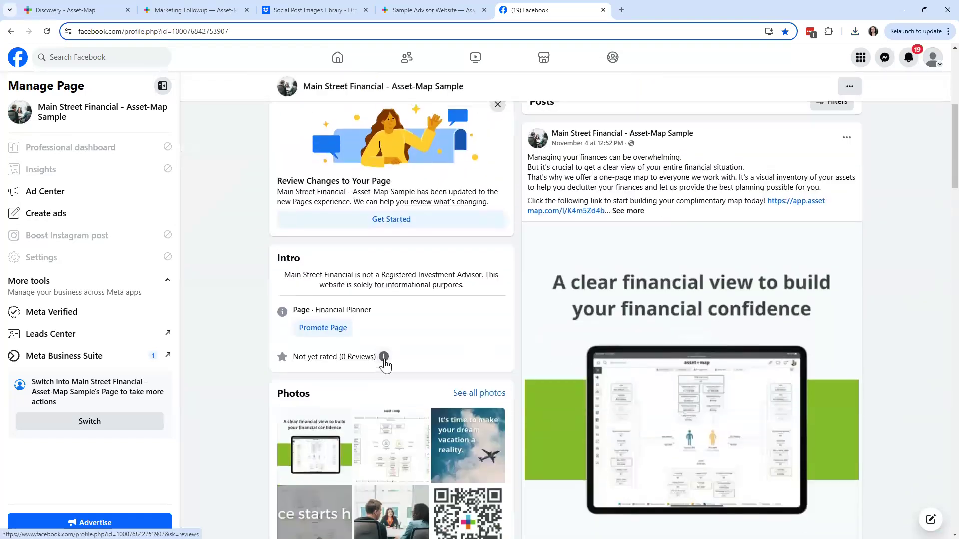
{"action": "scroll", "coordinate": [385, 365], "scroll_direction": "up", "scroll_amount": 2}
{"action": "scroll", "coordinate": [402, 302], "scroll_direction": "down", "scroll_amount": 4}
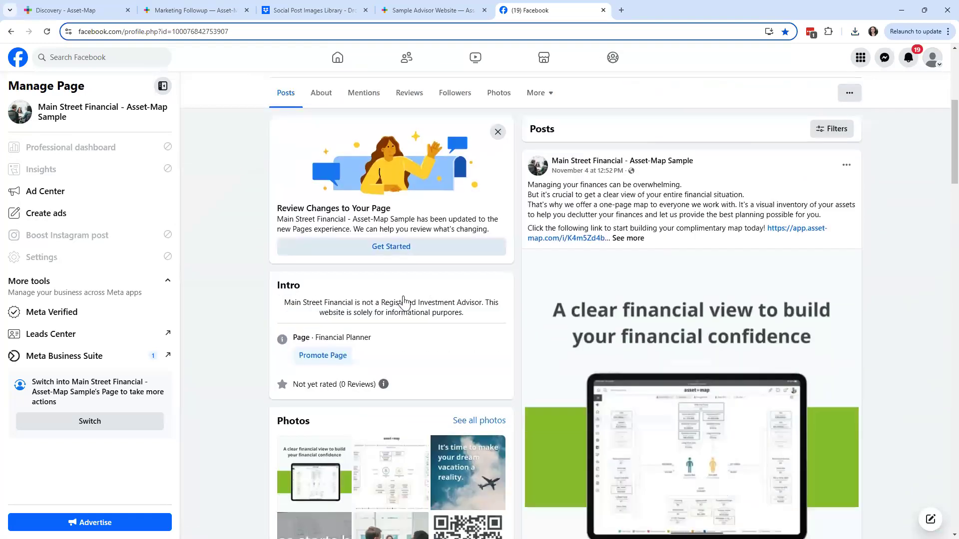
{"action": "scroll", "coordinate": [459, 443], "scroll_direction": "down", "scroll_amount": 5}
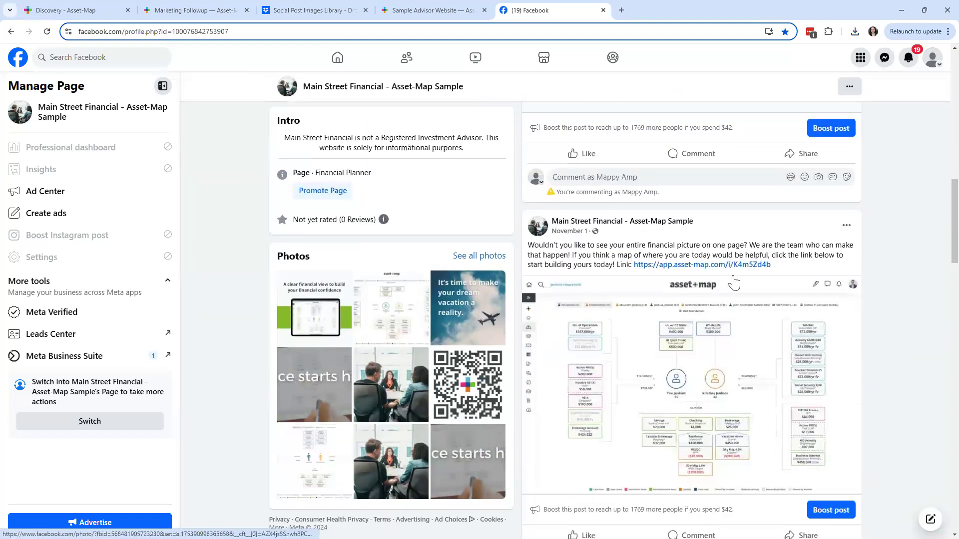
{"action": "scroll", "coordinate": [713, 230], "scroll_direction": "up", "scroll_amount": 6}
{"action": "scroll", "coordinate": [712, 230], "scroll_direction": "up", "scroll_amount": 6}
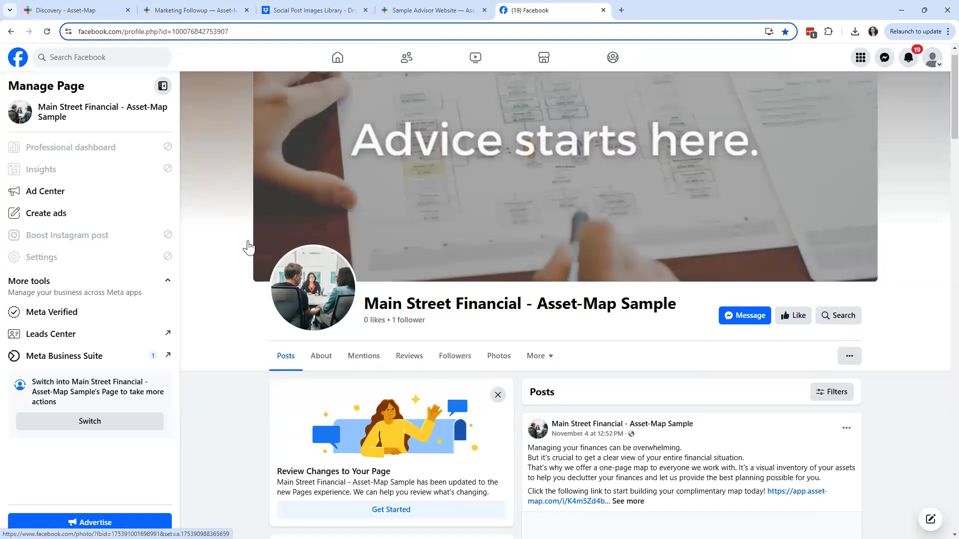
- Start a new post from the Facebook home feed and paste in the copied "Vacationing in a foreign city" text
{"action": "left_click", "coordinate": [338, 59]}
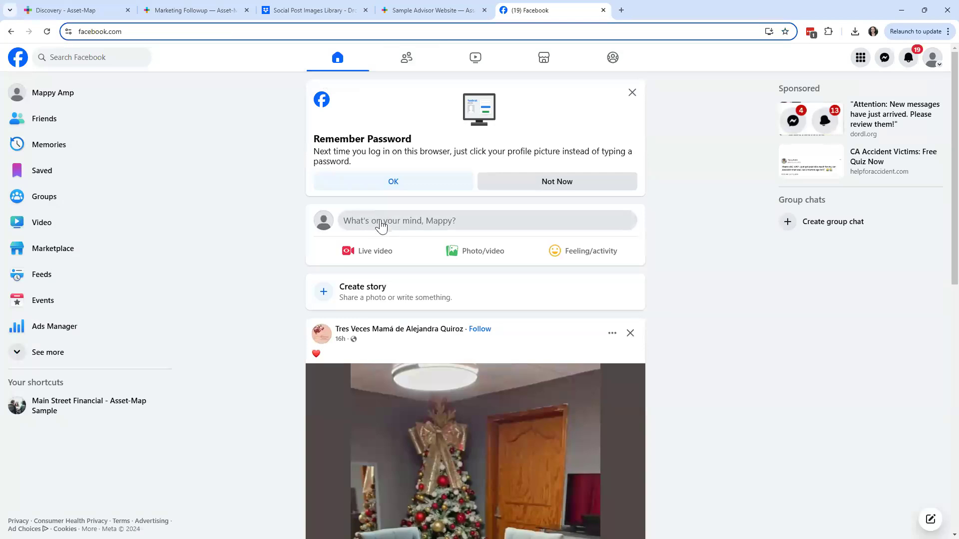
{"action": "left_click", "coordinate": [380, 220]}
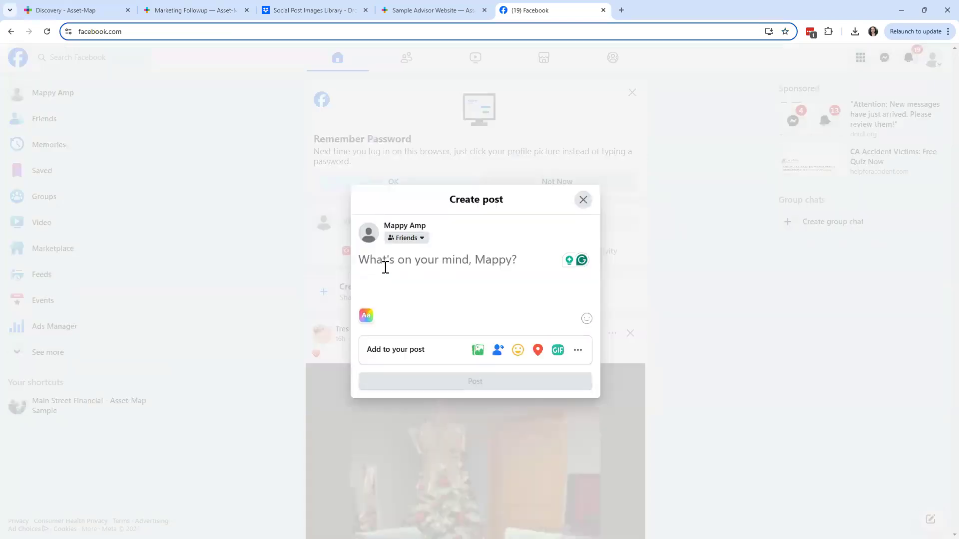
{"action": "type", "text": "Vacationing in a foreign city requires A LOT of planning. Finances are similar because having a clear view of your current situation and future goals helps you make informed decisions for your future. That is why the first step is building a map of where you are today, and then we can focus on where you want to go!  Click here to build your map! or Click here to book a quick call!   #FinancialPlanning"}
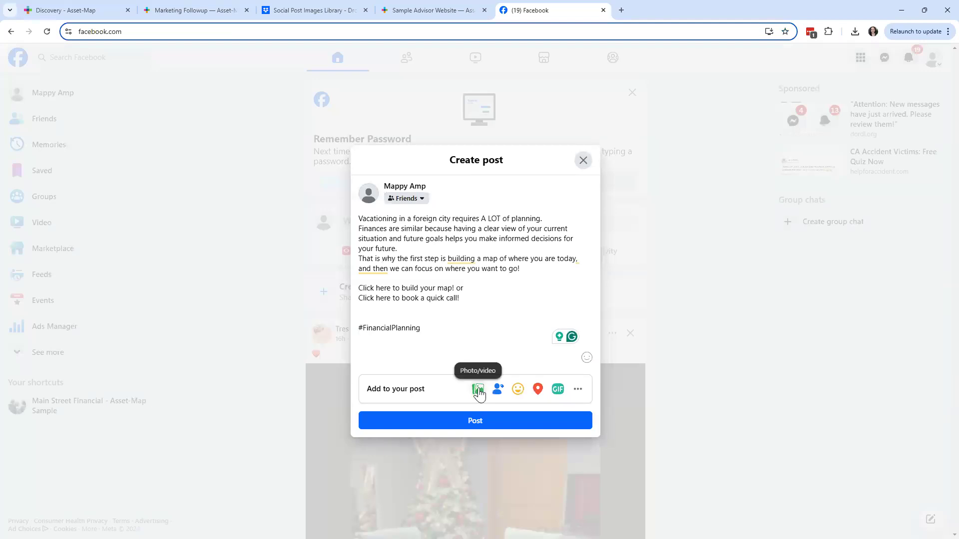
- Attach the downloaded "It's time to make your dream vacation a reality" image to the post
{"action": "left_click", "coordinate": [478, 390]}
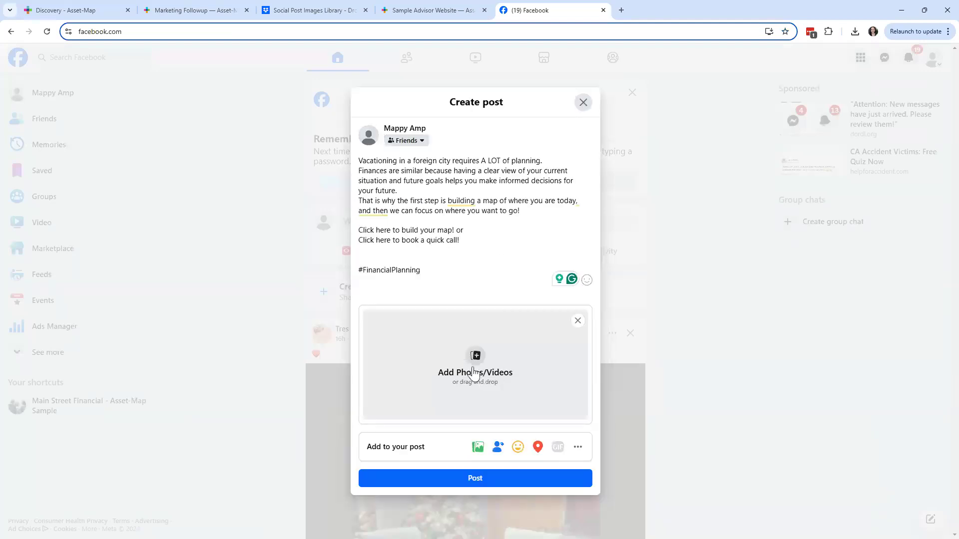
{"action": "left_click", "coordinate": [472, 364]}
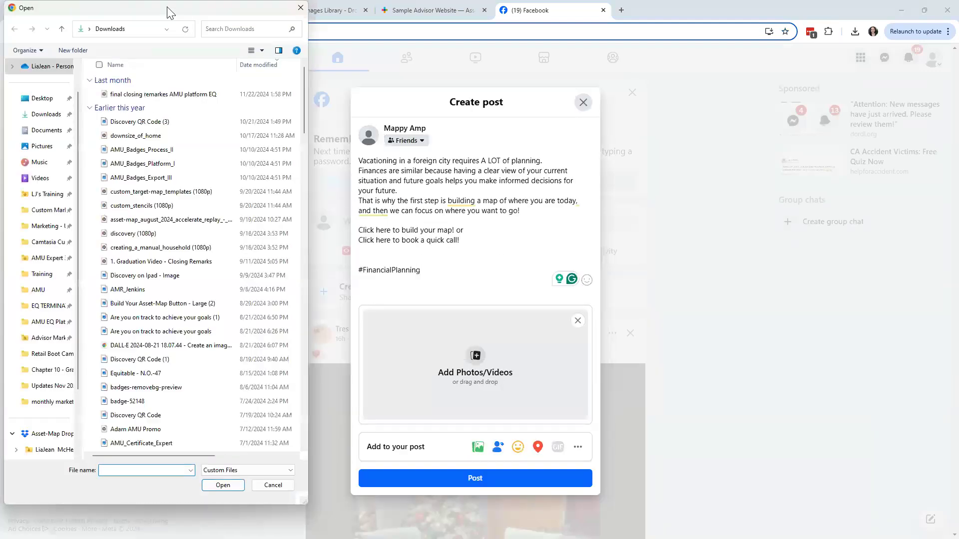
{"action": "key", "text": "Escape"}
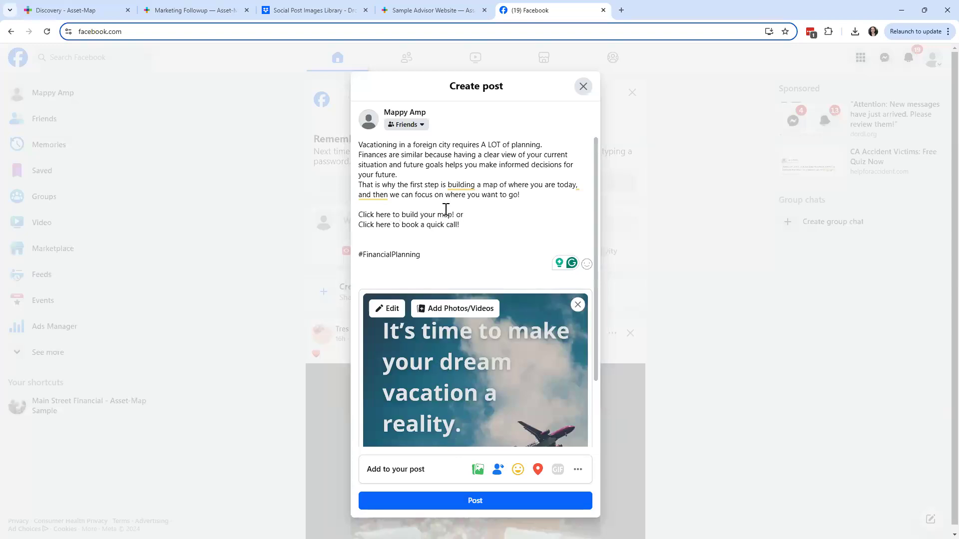
- Remove the quick-call line and the trailing "or", and reword the map line to "Click the following link to build your map:"
{"action": "left_click_drag", "start_coordinate": [463, 227], "coordinate": [357, 227]}
{"action": "key", "text": "BackSpace"}
{"action": "key", "text": "BackSpace"}
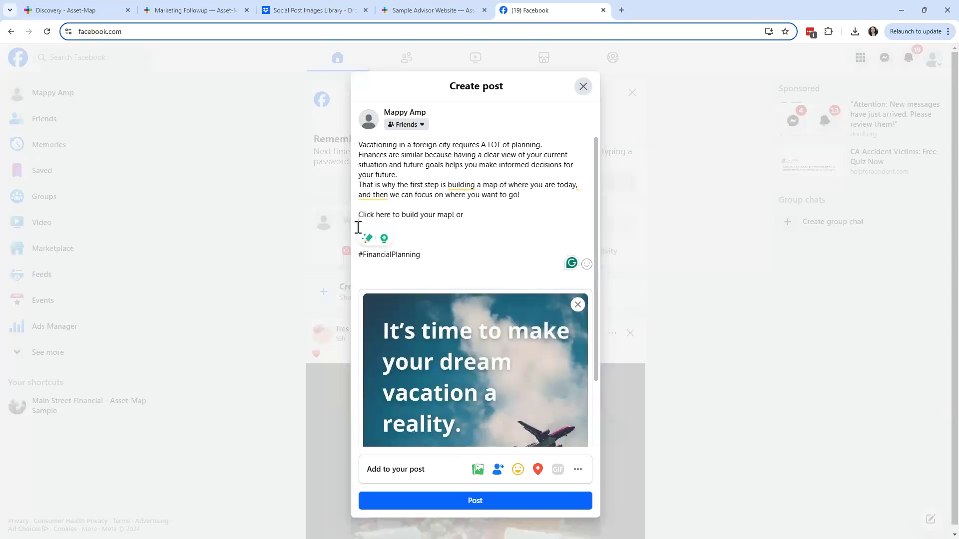
{"action": "double_click", "coordinate": [389, 215]}
{"action": "type", "text": "the"}
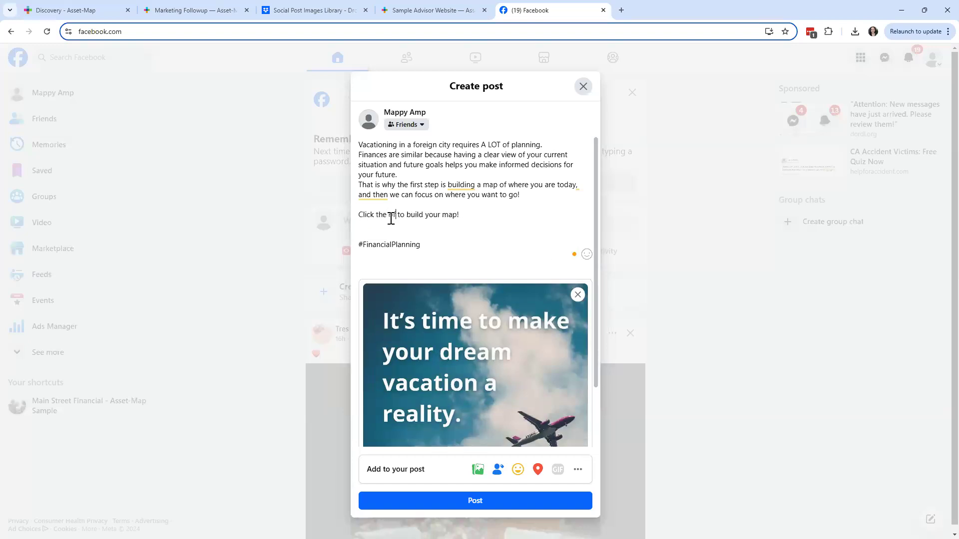
{"action": "type", "text": " following link"}
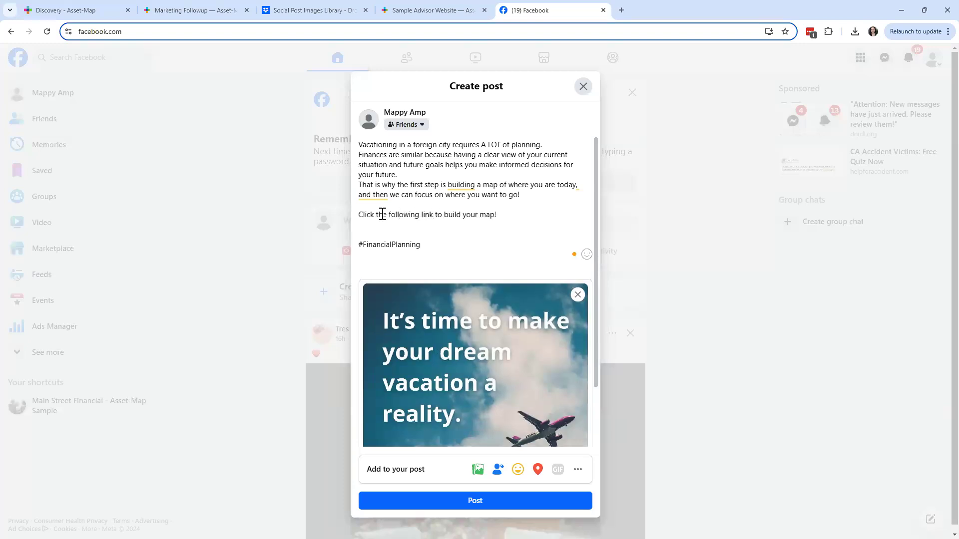
{"action": "key", "text": "BackSpace"}
{"action": "type", "text": ":"}
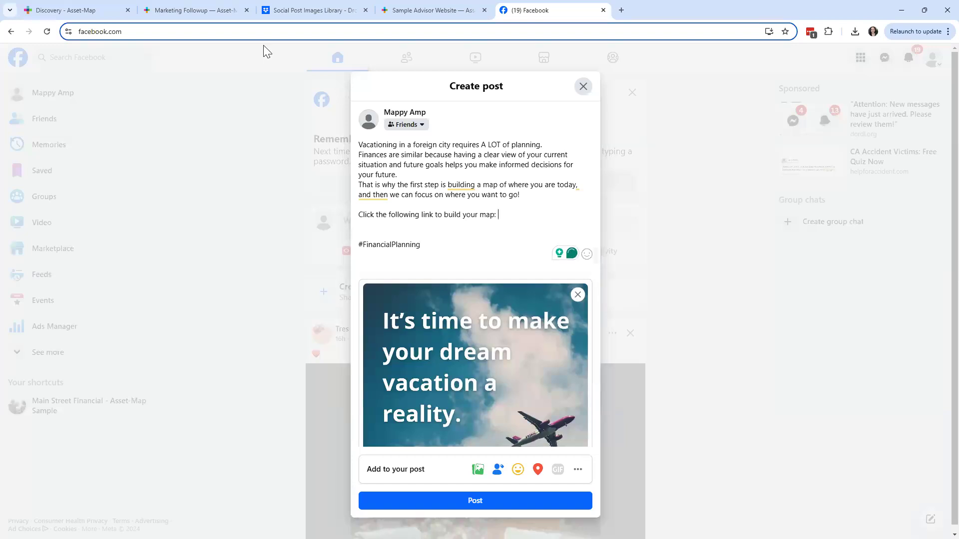
- Copy the Personal Discovery Link from Asset-Map's Discovery page and paste it after "build your map:" in the Facebook post
{"action": "left_click", "coordinate": [86, 9]}
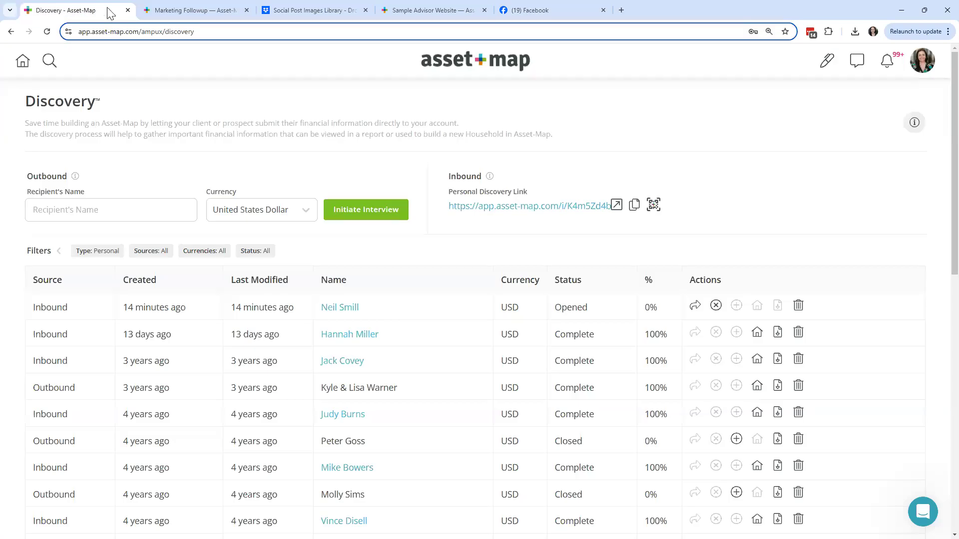
{"action": "left_click", "coordinate": [630, 204]}
{"action": "left_click", "coordinate": [519, 11]}
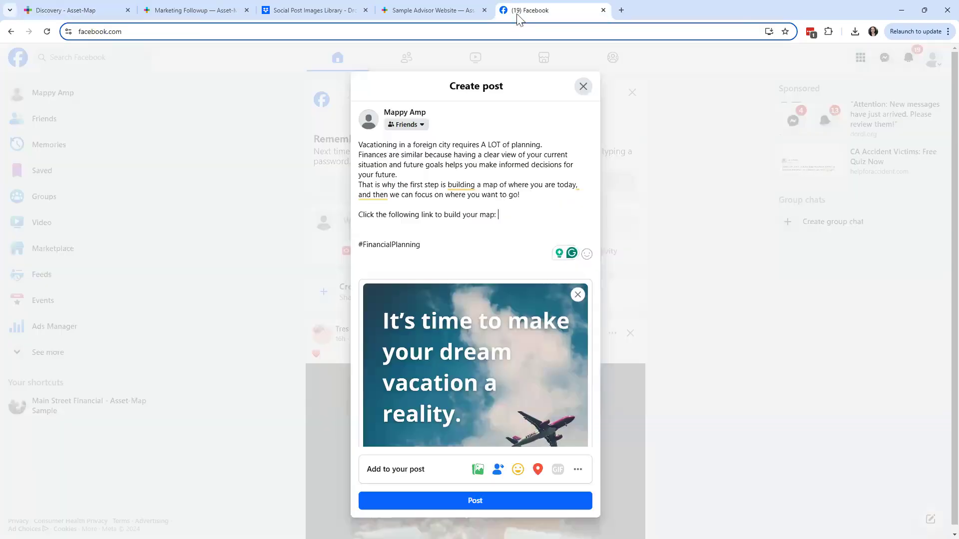
{"action": "left_click", "coordinate": [503, 218]}
{"action": "key", "text": "ctrl+v"}
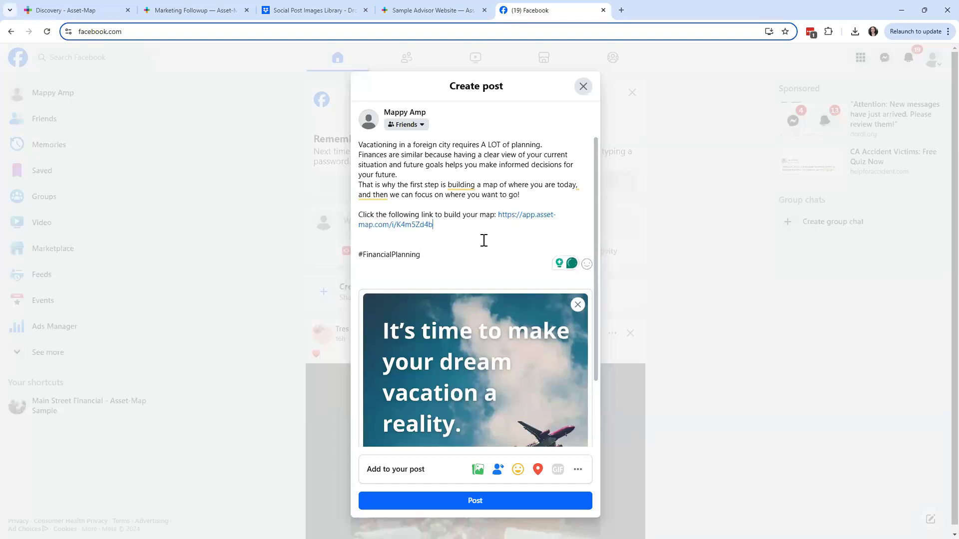
- Insert a blank line after "your future." in the post text and publish the post
{"action": "left_click", "coordinate": [426, 177]}
{"action": "key", "text": "Return"}
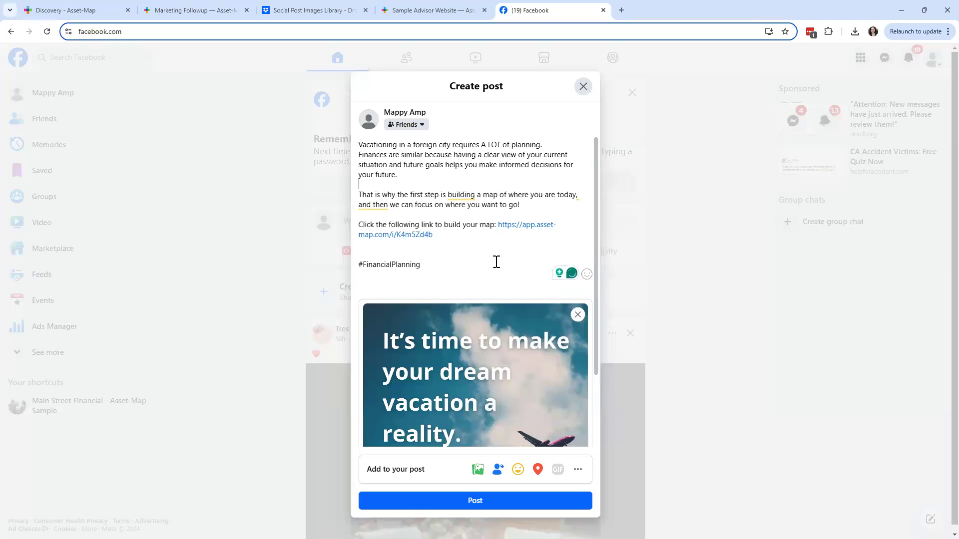
{"action": "left_click", "coordinate": [469, 502]}
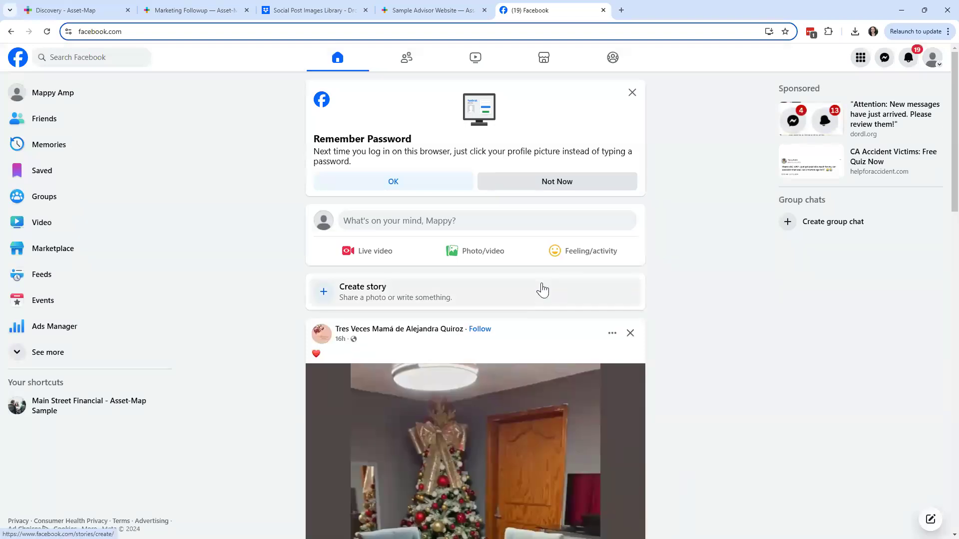
- Find the published vacation post in the home feed and expand its full text to review it
{"action": "scroll", "coordinate": [542, 290], "scroll_direction": "down", "scroll_amount": 4}
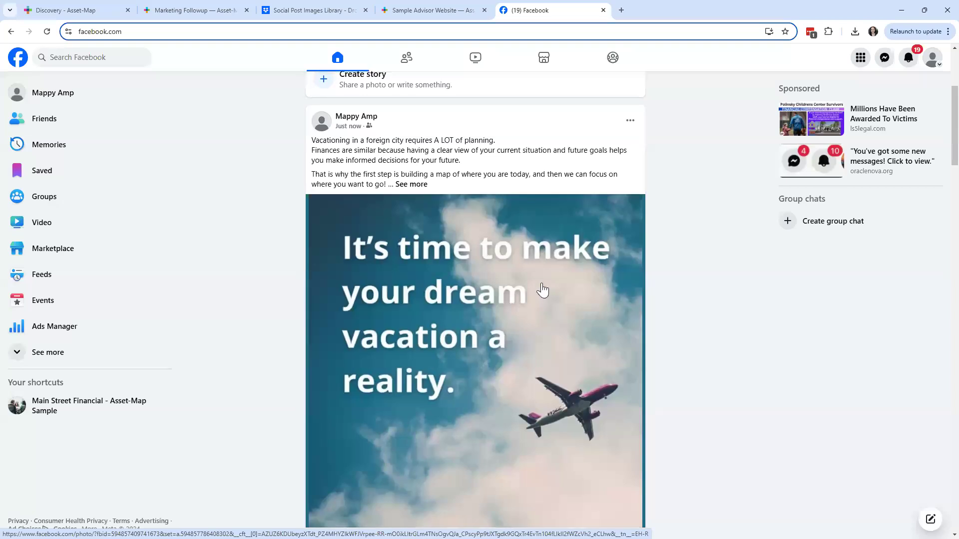
{"action": "scroll", "coordinate": [543, 290], "scroll_direction": "up", "scroll_amount": 1}
{"action": "left_click", "coordinate": [411, 227]}
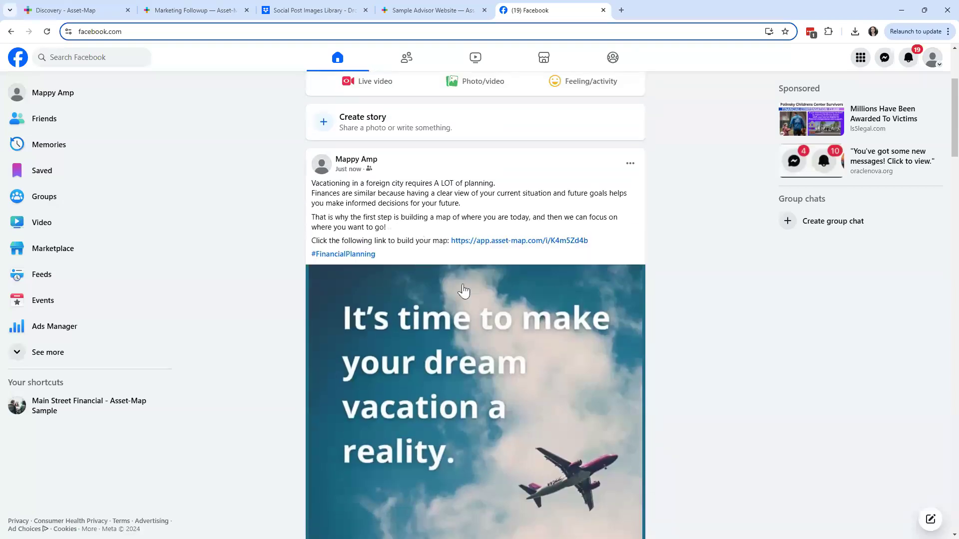